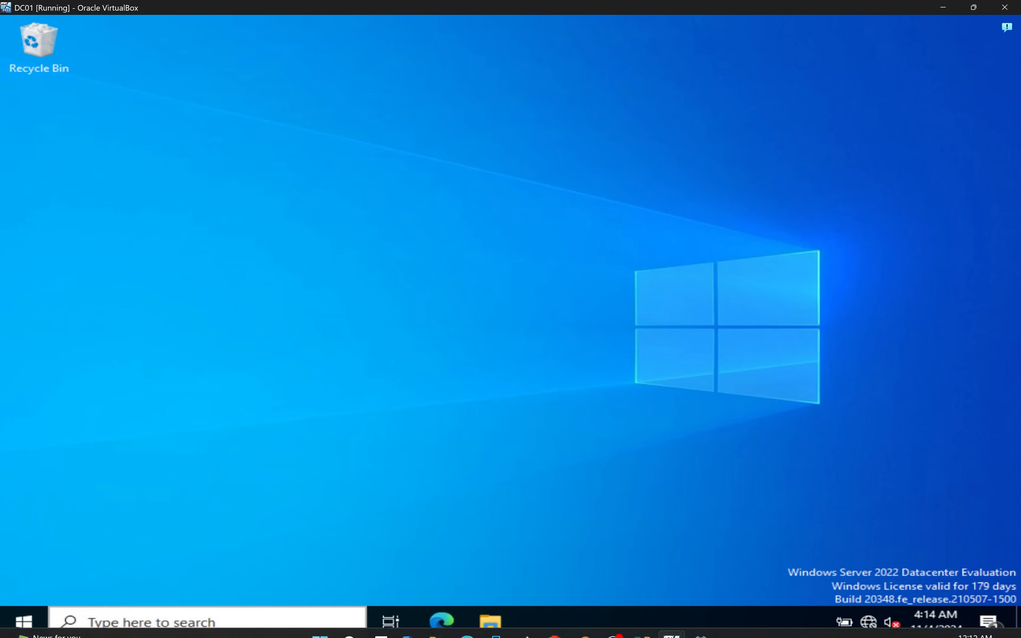
# - Open Group Policy Management from Server Manager and expand the kla.org domain under Domains
pyautogui.click(148, 618)
pyautogui.write('ser')
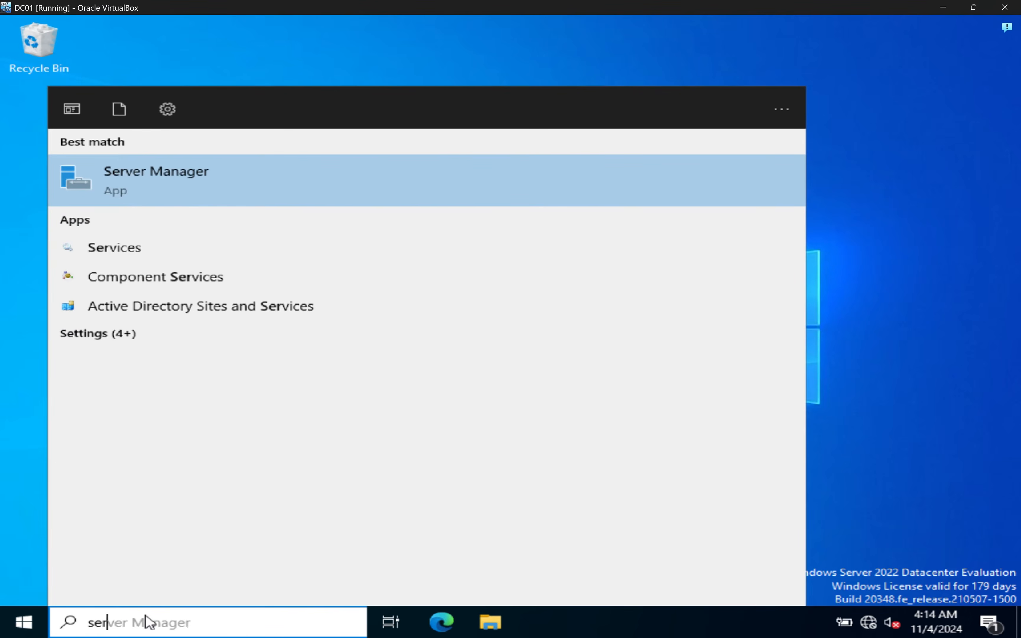
pyautogui.click(166, 184)
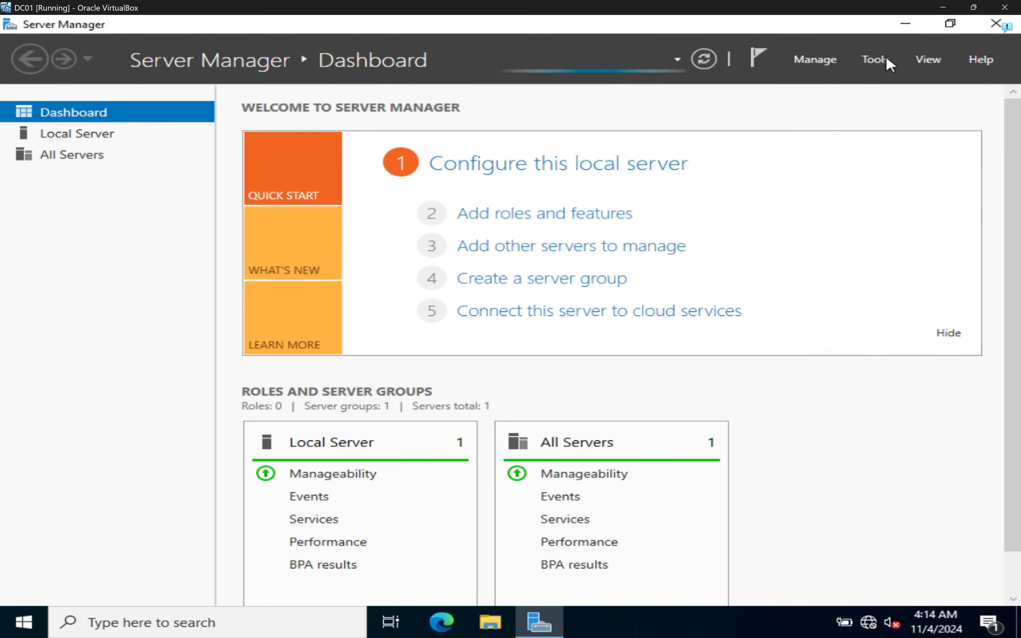
pyautogui.click(887, 59)
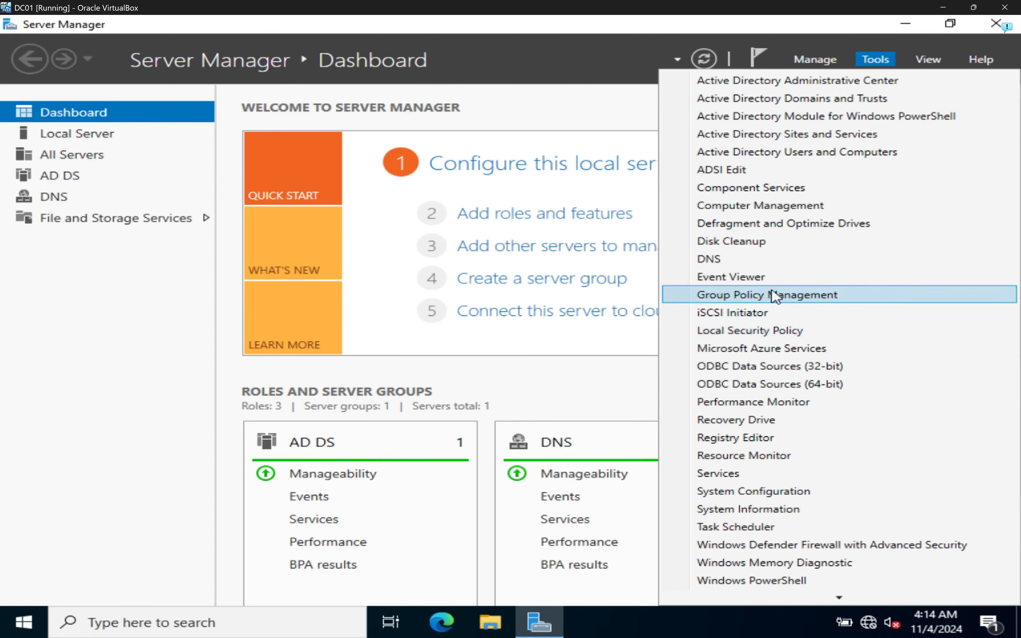
pyautogui.click(737, 296)
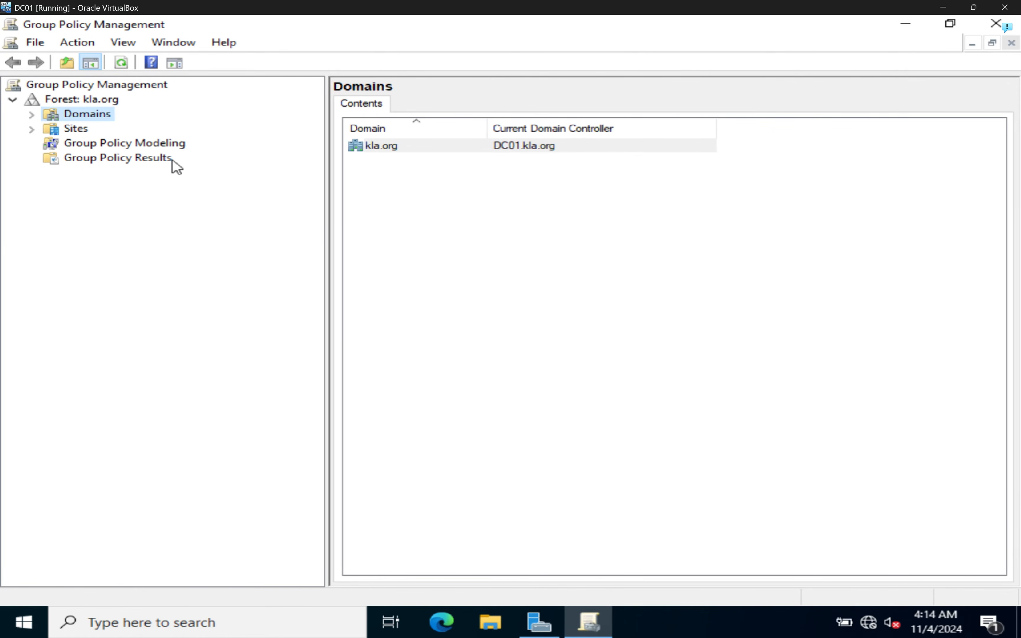
pyautogui.click(33, 115)
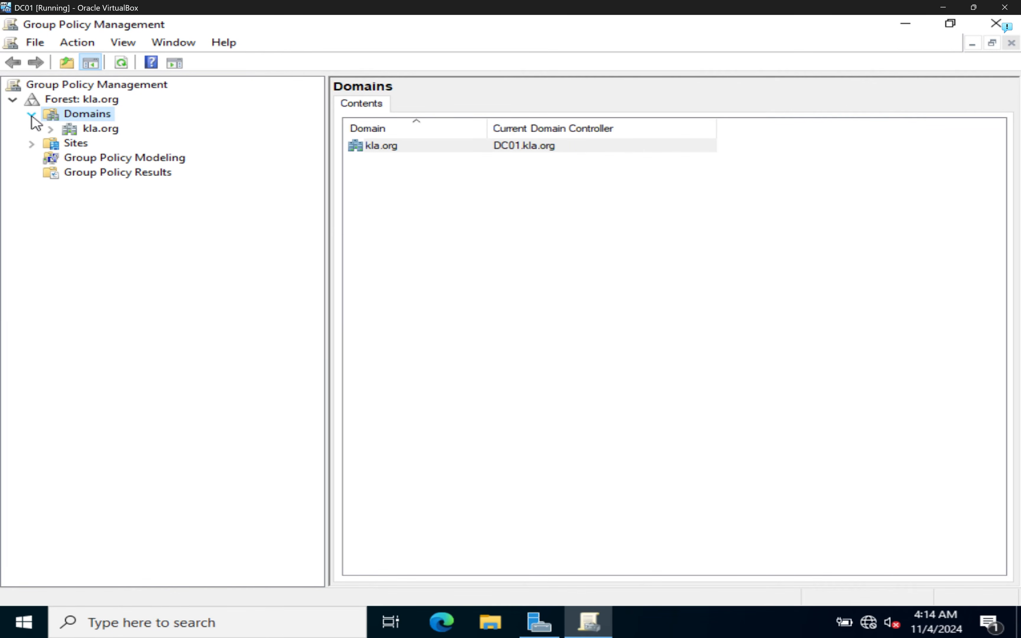
pyautogui.click(51, 129)
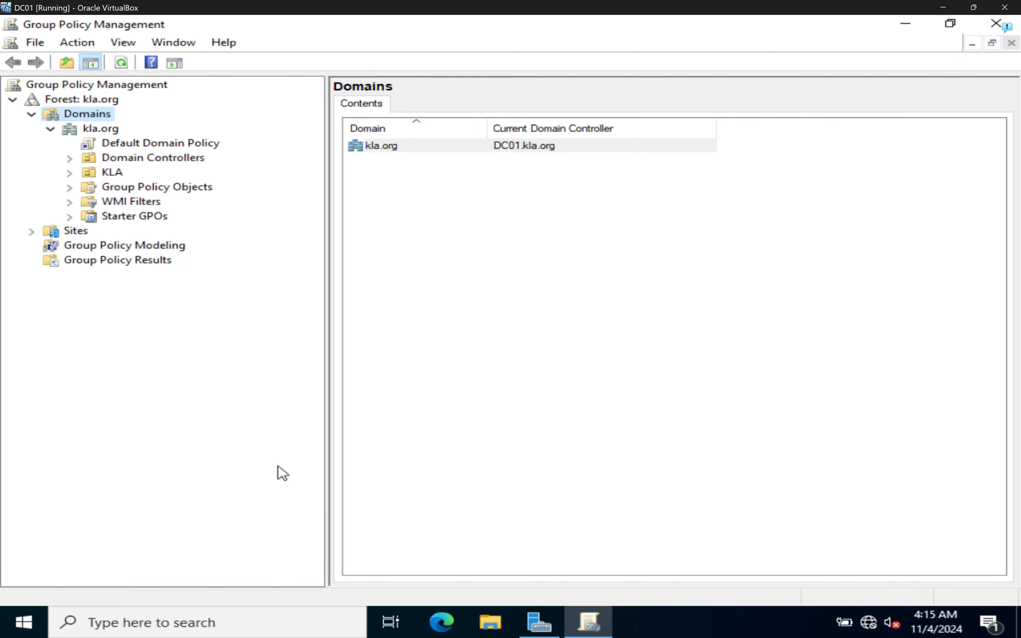
# - Open Active Directory Users and Computers and place its restored window beside the Group Policy Management tree
pyautogui.click(198, 628)
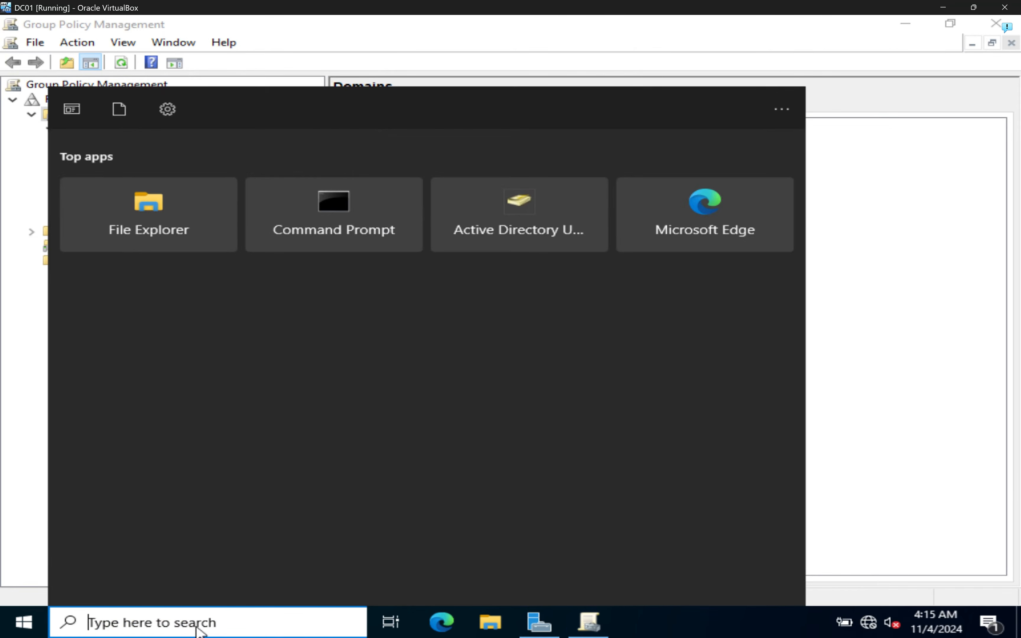
pyautogui.write('a')
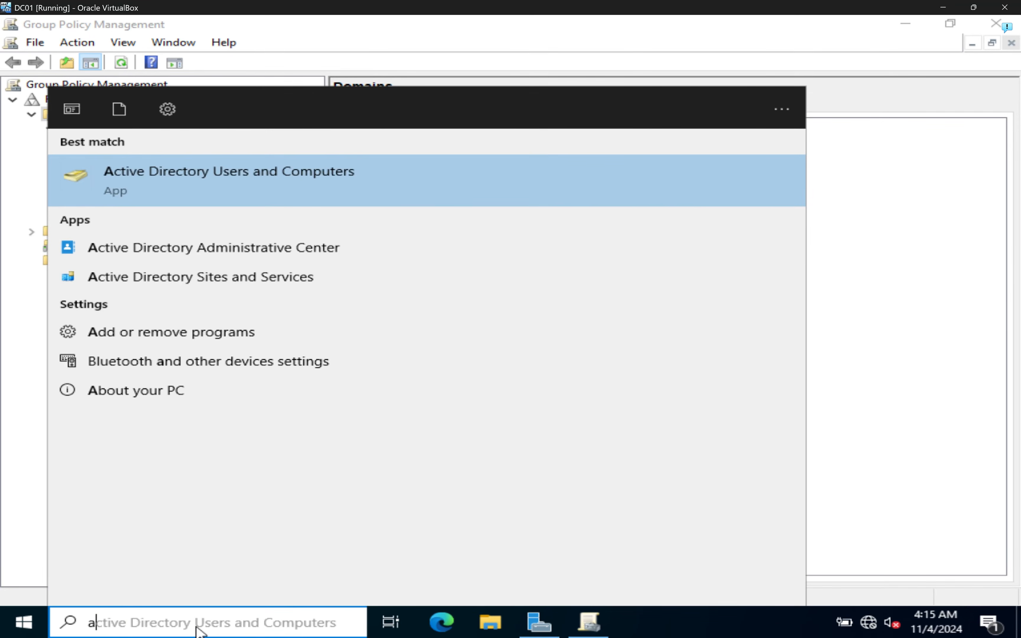
pyautogui.click(212, 201)
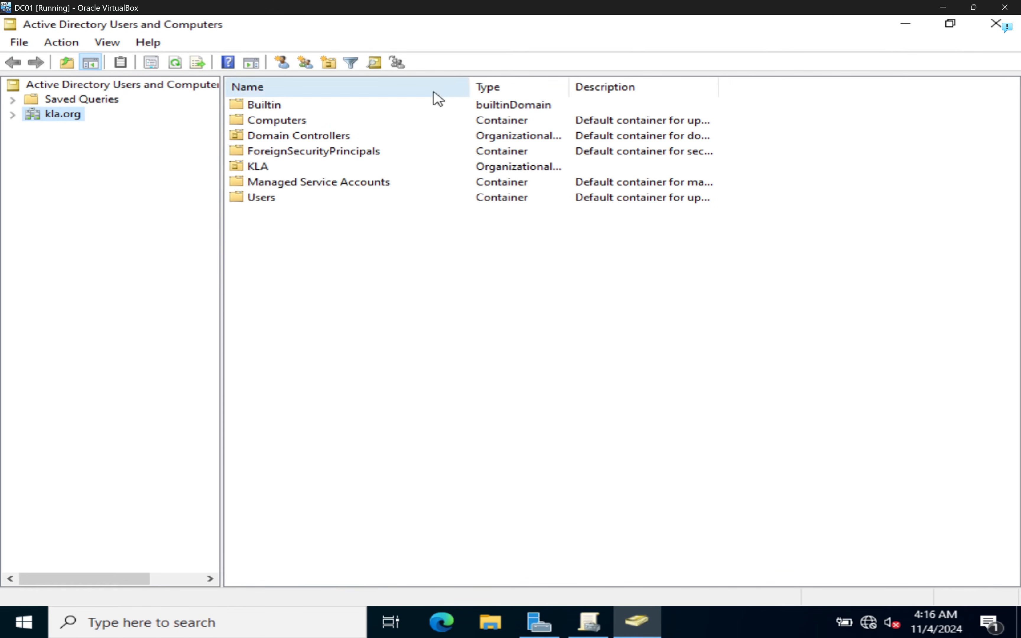
pyautogui.click(950, 25)
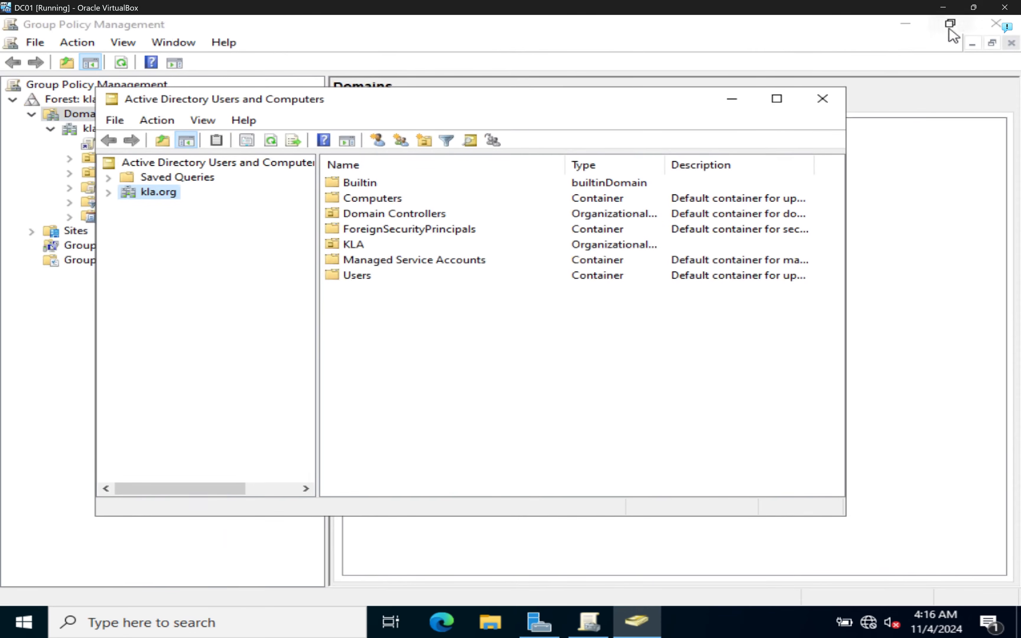
pyautogui.moveTo(436, 107); pyautogui.dragTo(654, 105)
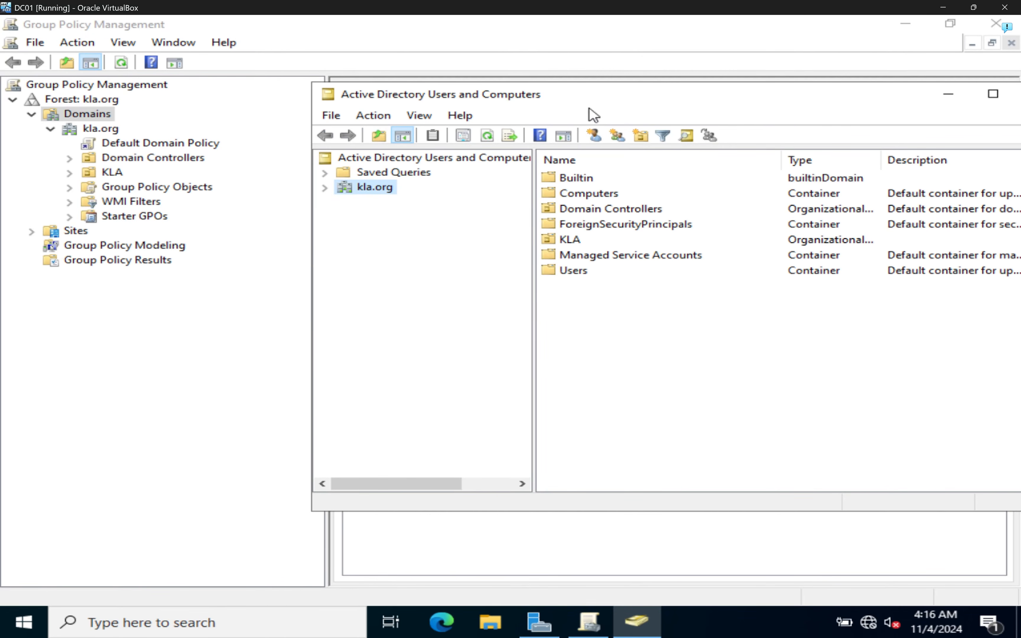
# - Expand kla.org and its KLA organizational unit, and examine the contents of KLA and Domain Controllers
pyautogui.click(325, 188)
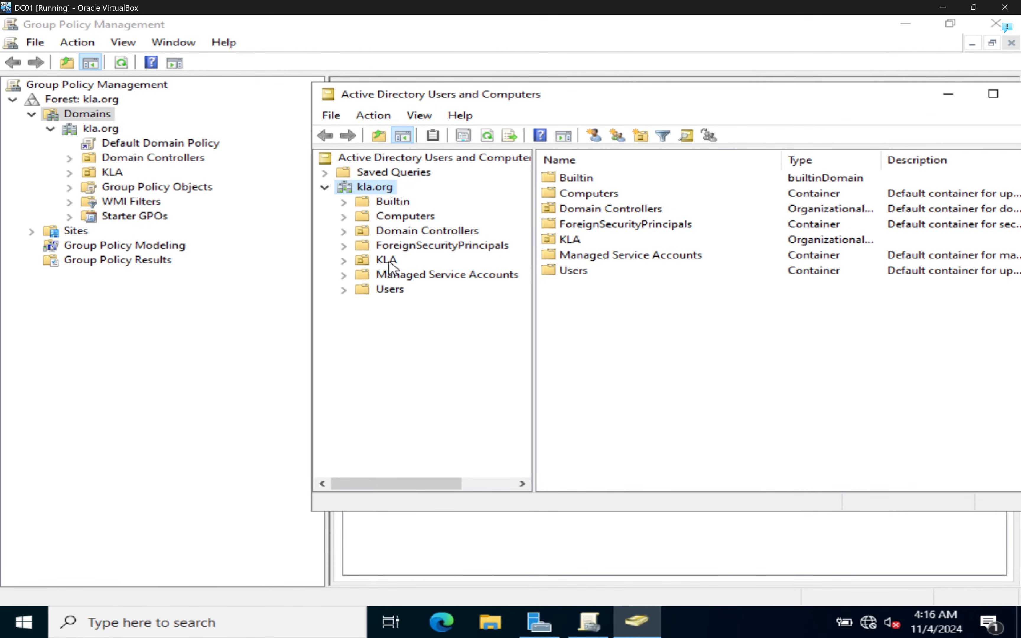
pyautogui.click(343, 260)
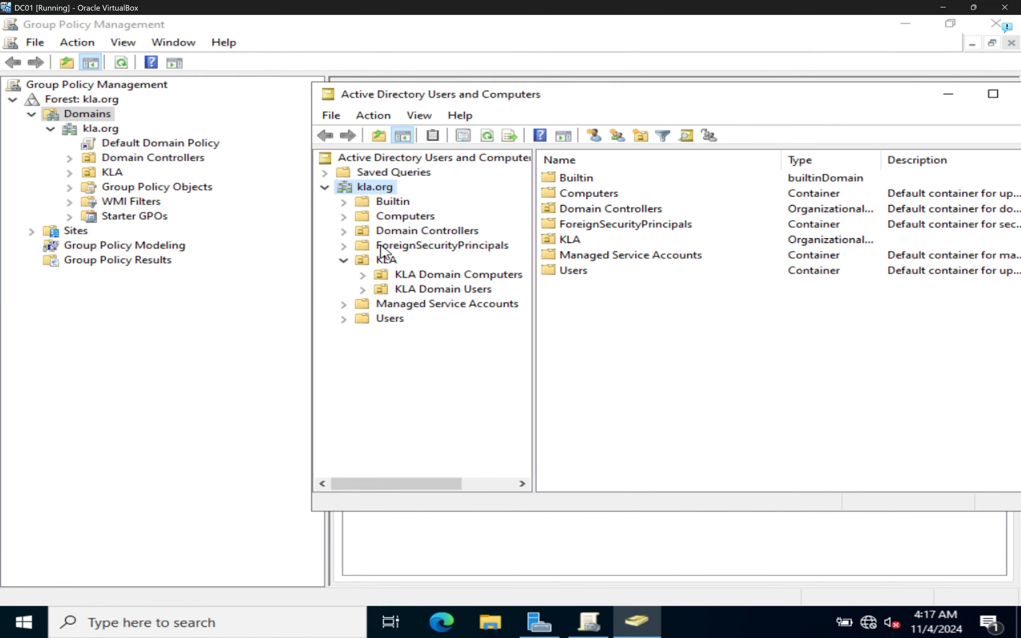
pyautogui.click(390, 262)
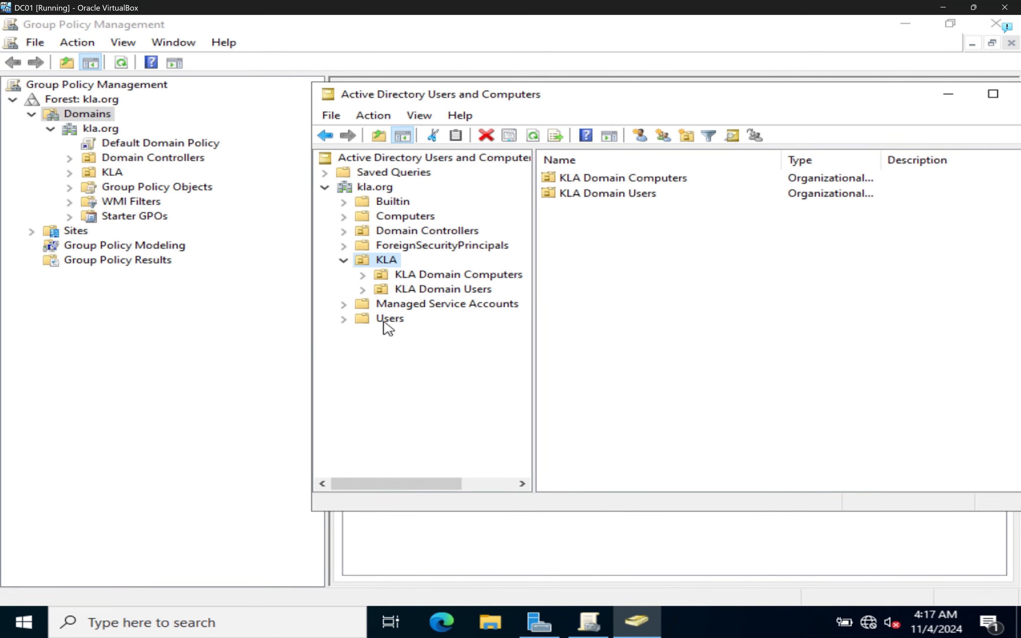
pyautogui.click(390, 232)
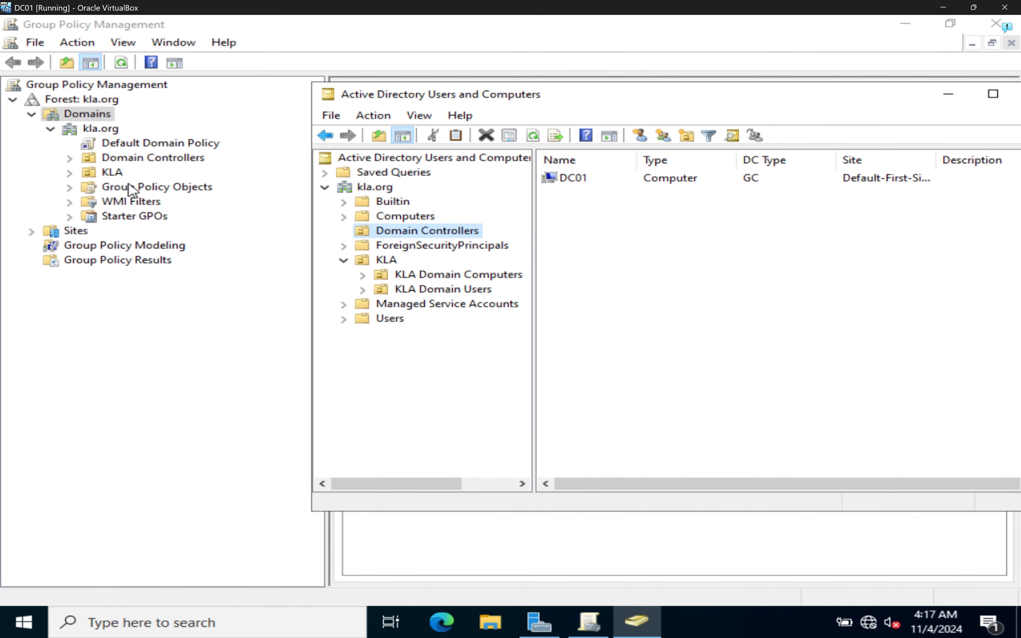
# - Switch back to Group Policy Management and expand Group Policy Objects and Domain Controllers under kla.org to examine their policies
pyautogui.click(262, 41)
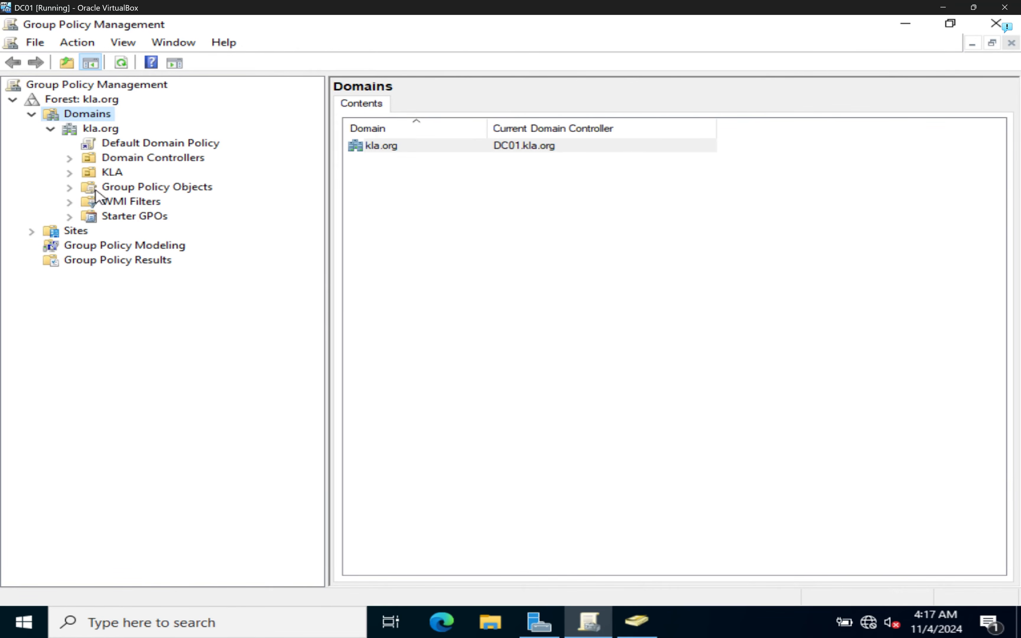
pyautogui.click(70, 187)
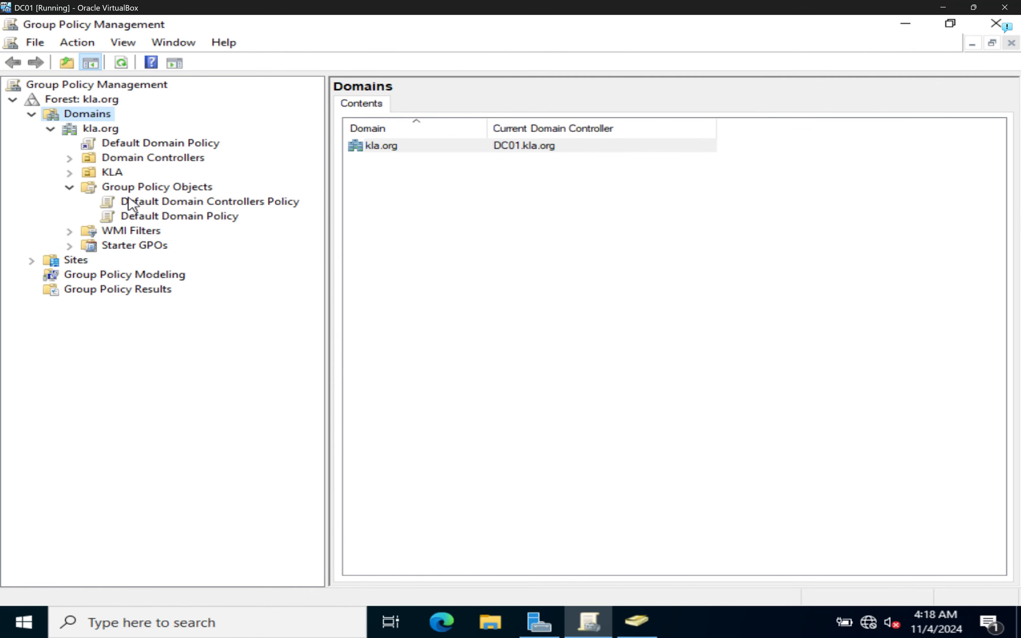
pyautogui.click(70, 158)
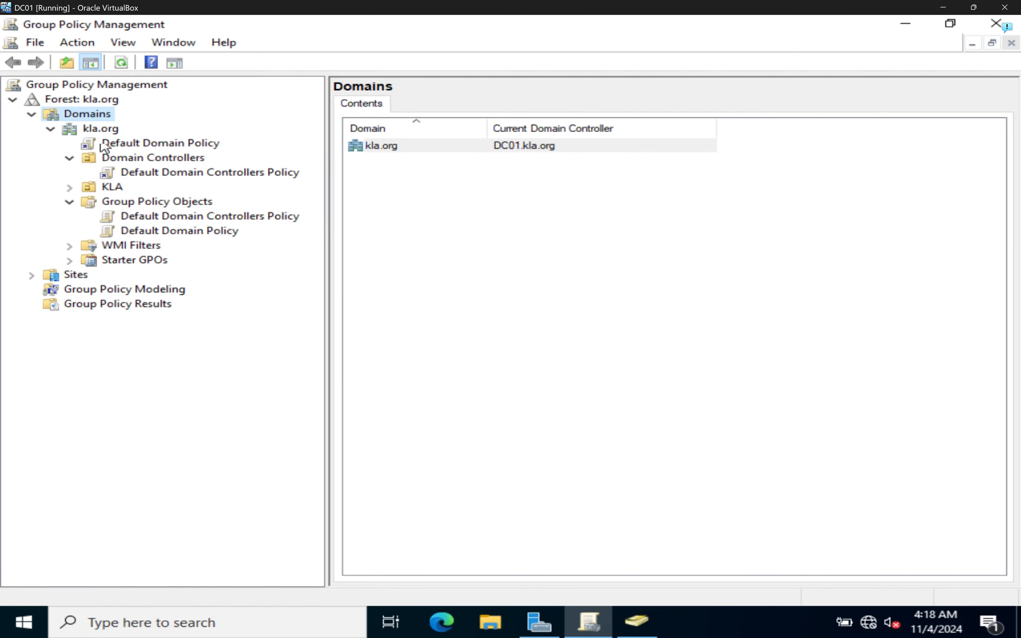
# - View the kla.org domain's status and the scope of its linked Default Domain Policy
pyautogui.click(105, 129)
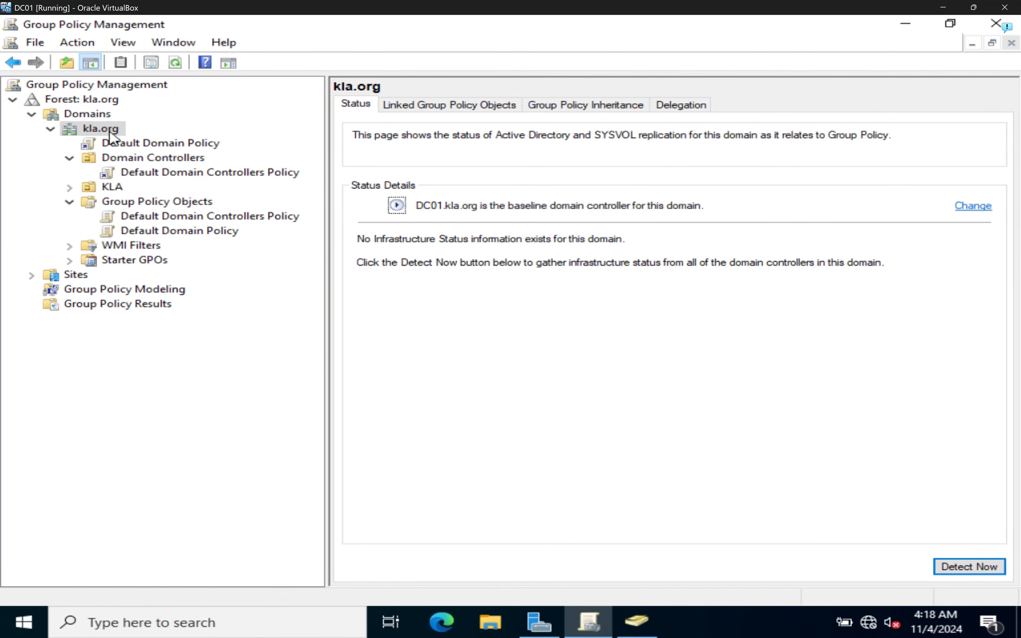
pyautogui.click(121, 146)
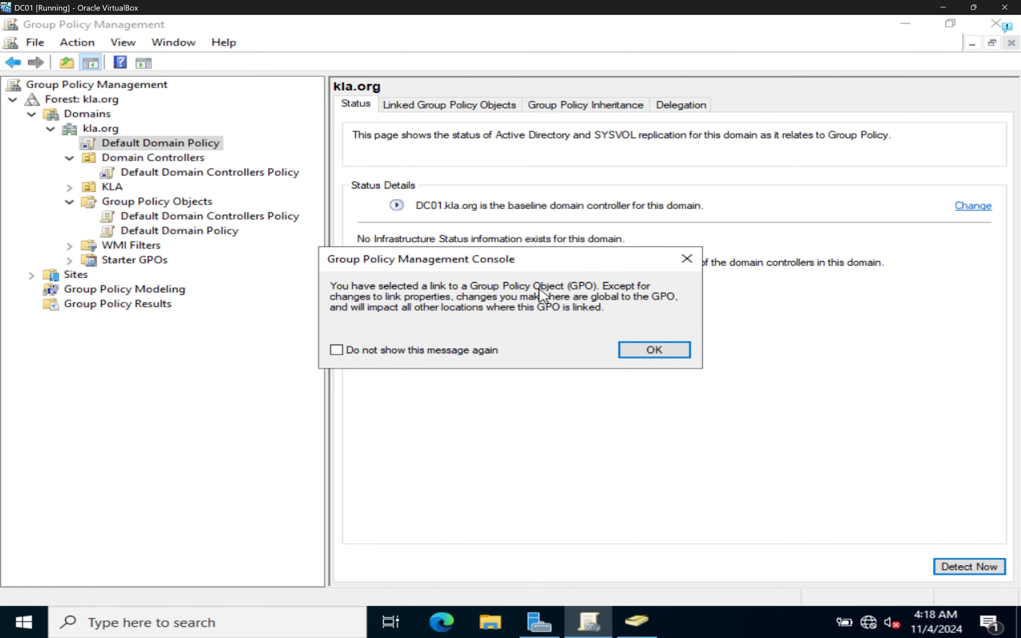
pyautogui.click(677, 352)
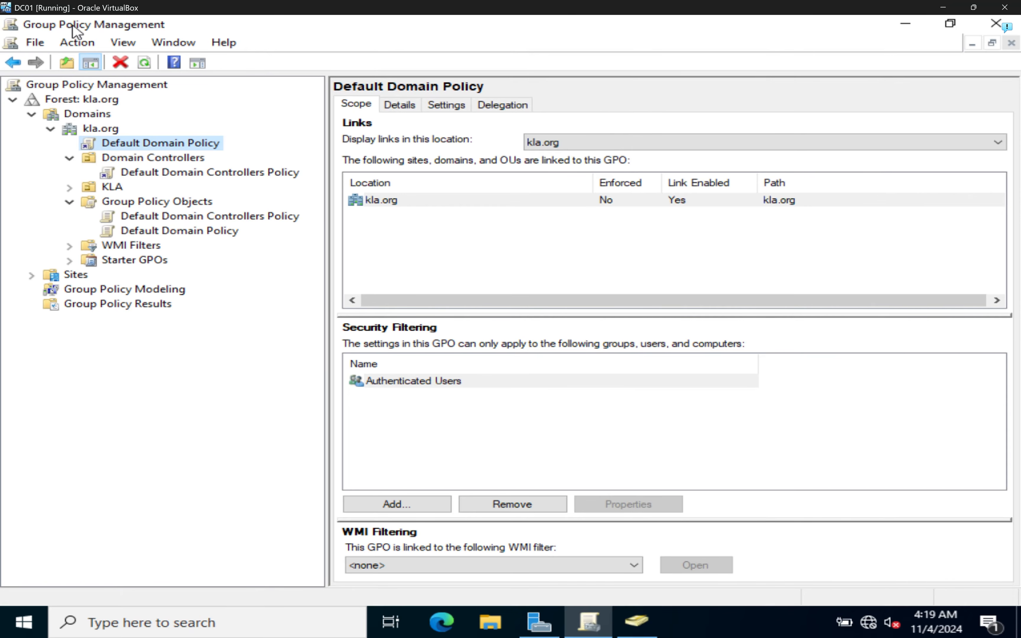
# - Expand the KLA organizational unit and examine the GPO creation options for KLA Domain Users and Group Policy Objects
pyautogui.click(70, 158)
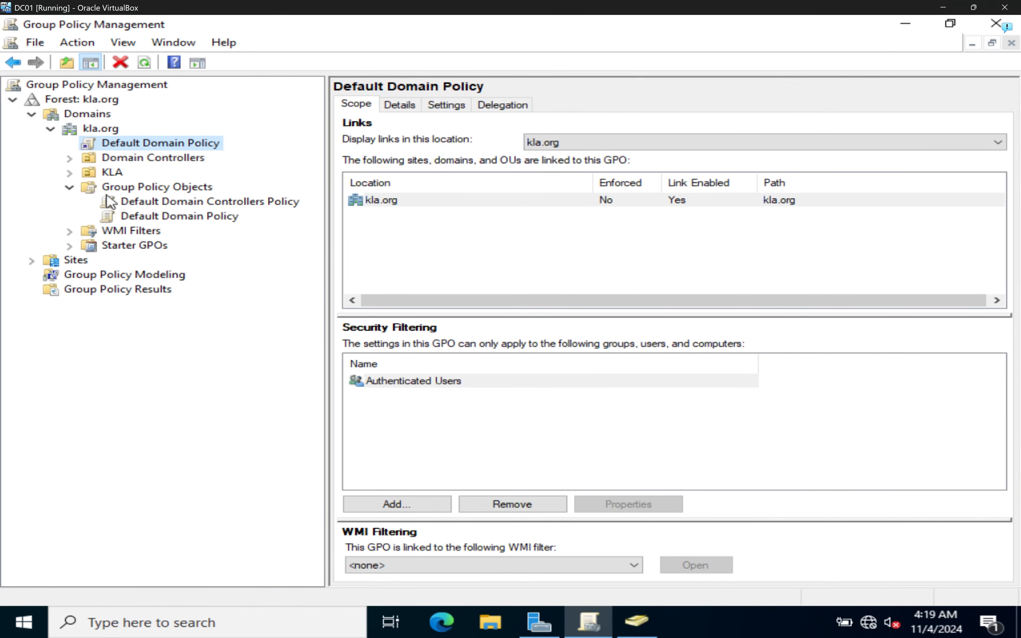
pyautogui.rightClick(135, 191)
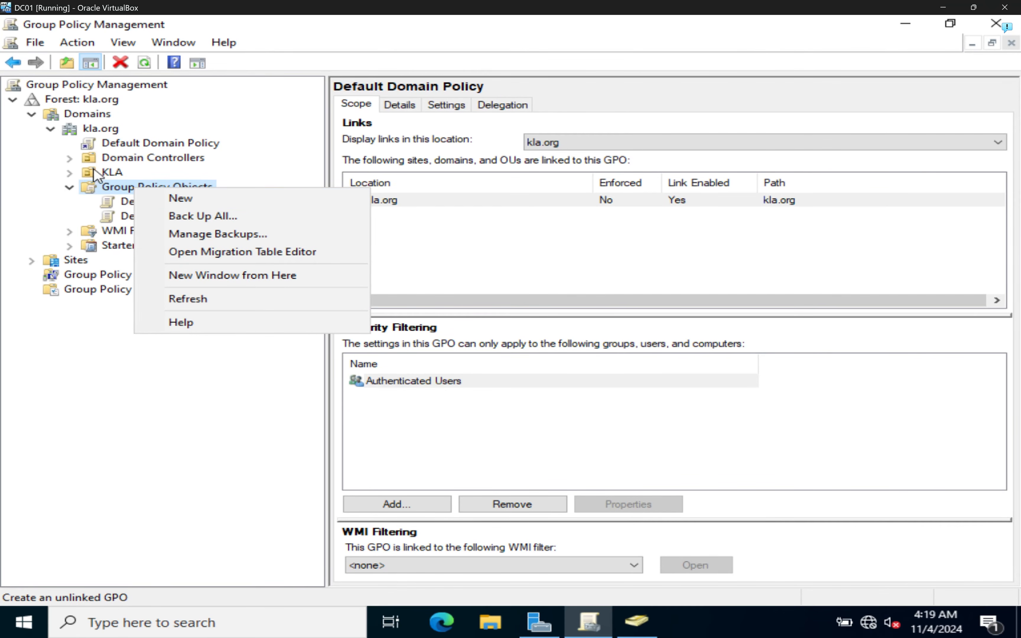
pyautogui.click(116, 165)
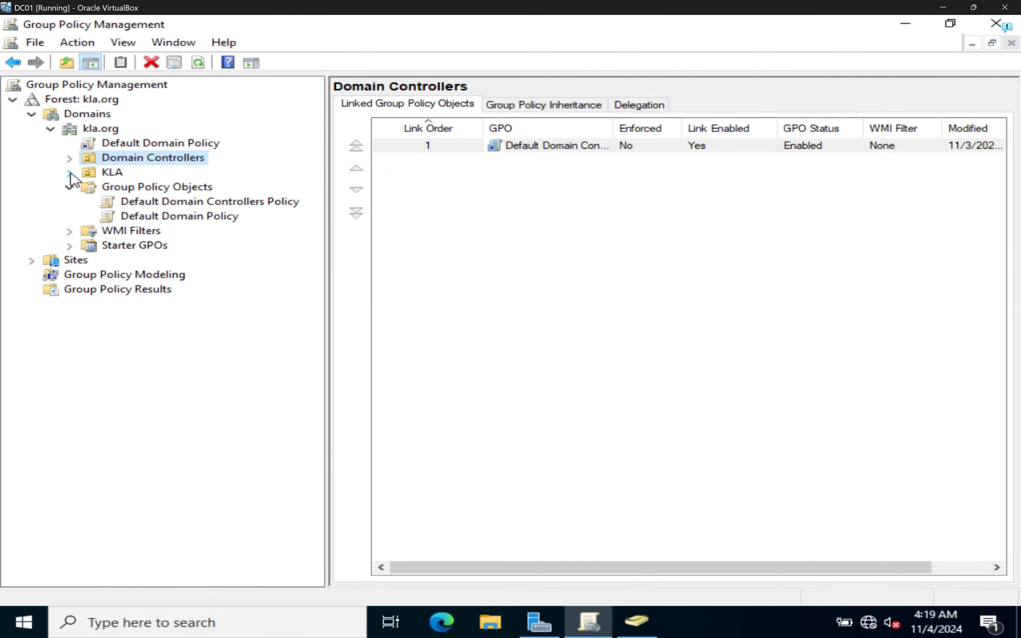
pyautogui.click(70, 173)
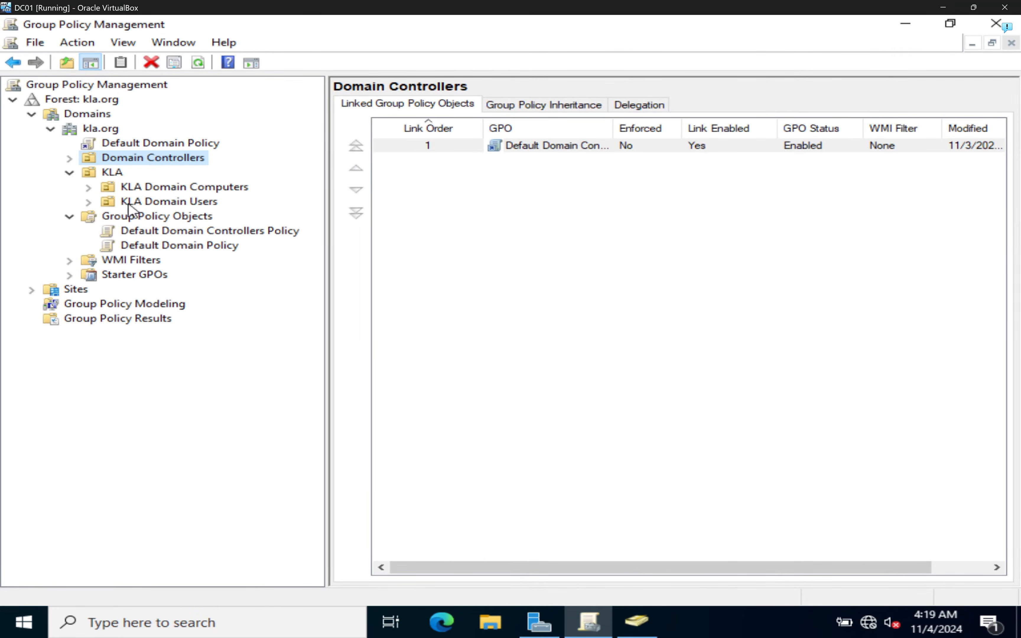
pyautogui.rightClick(167, 203)
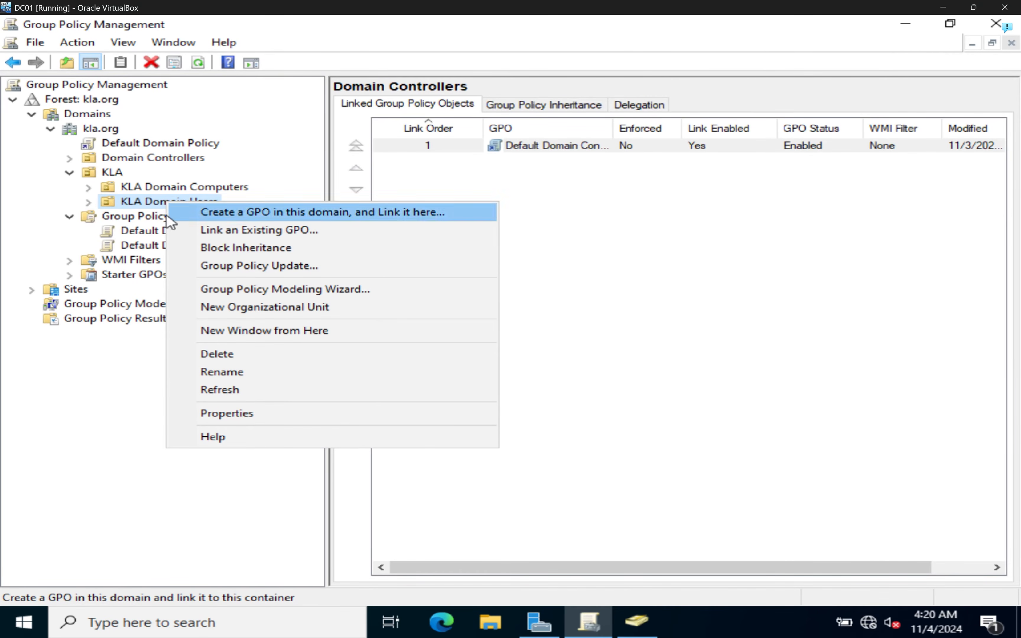
pyautogui.click(135, 220)
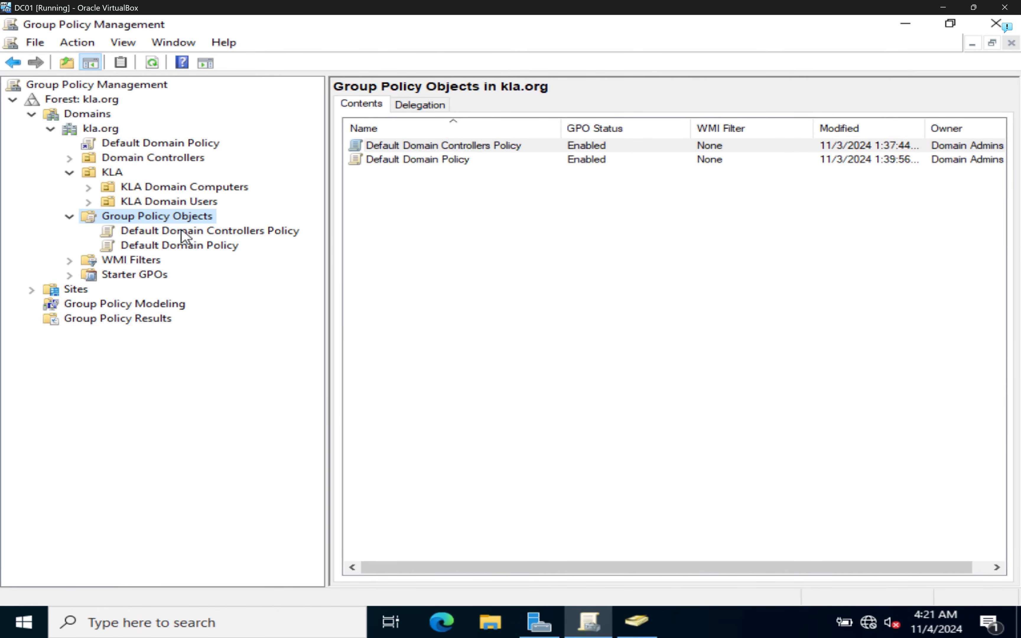
# - Create a GPO named Desktop Wallpaper in Group Policy Objects with no source starter GPO, and select it
pyautogui.rightClick(140, 220)
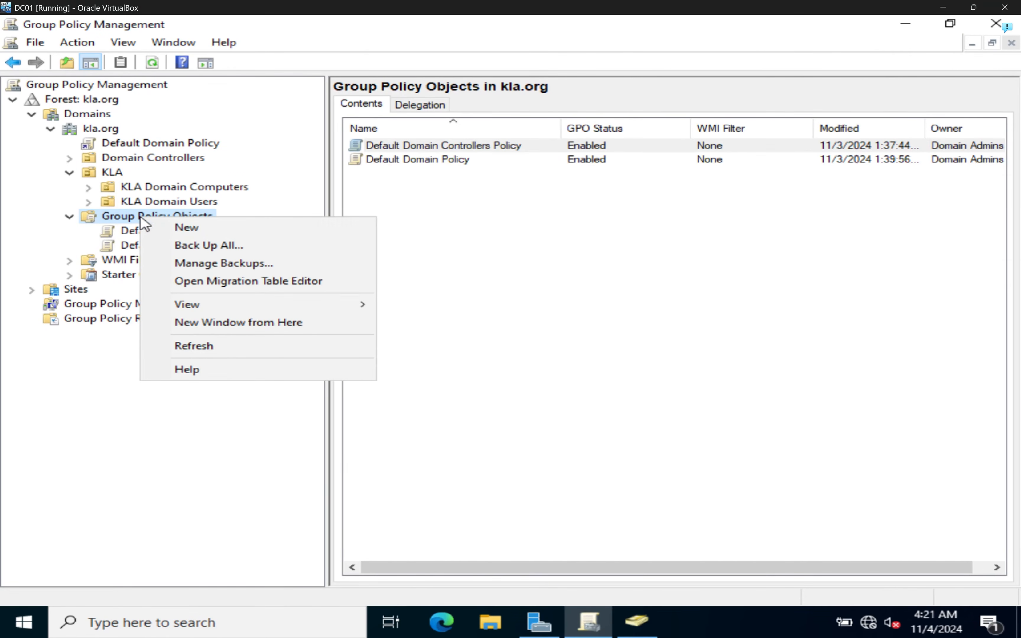
pyautogui.click(186, 230)
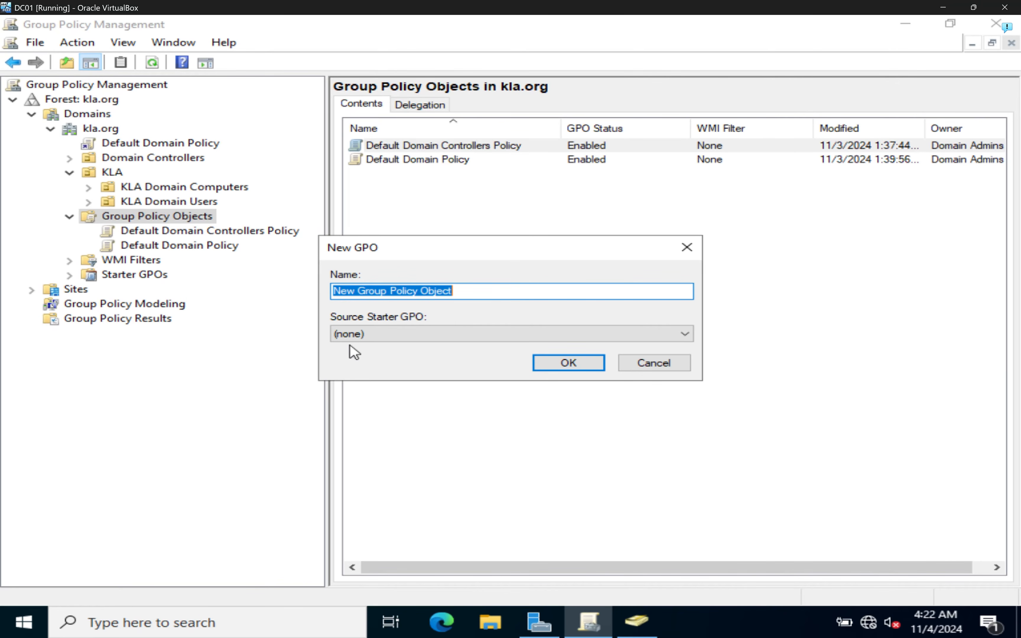
pyautogui.write('Desktop Wallpaper')
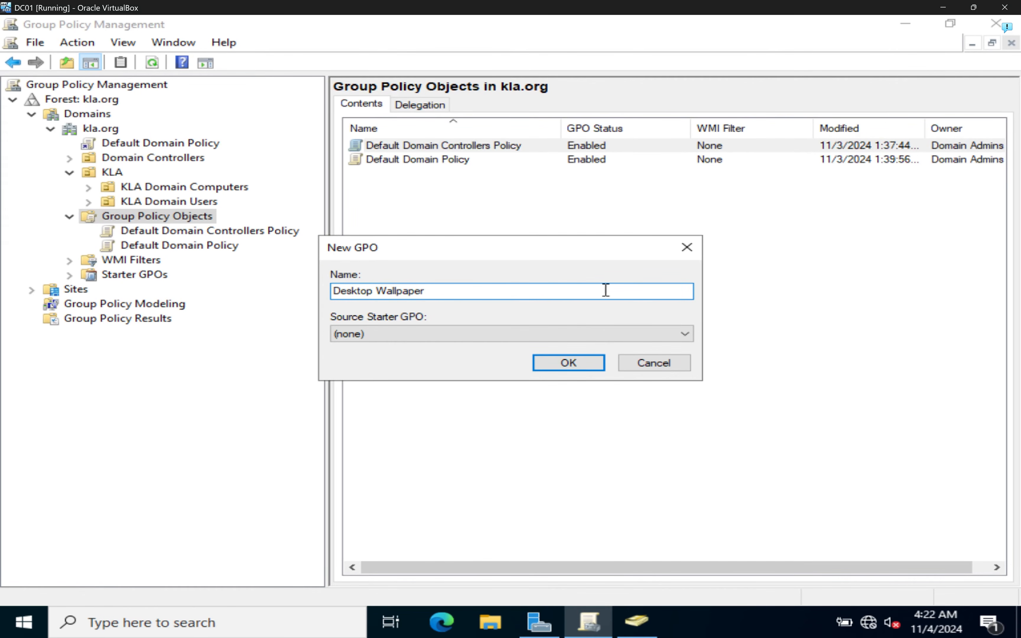
pyautogui.click(569, 364)
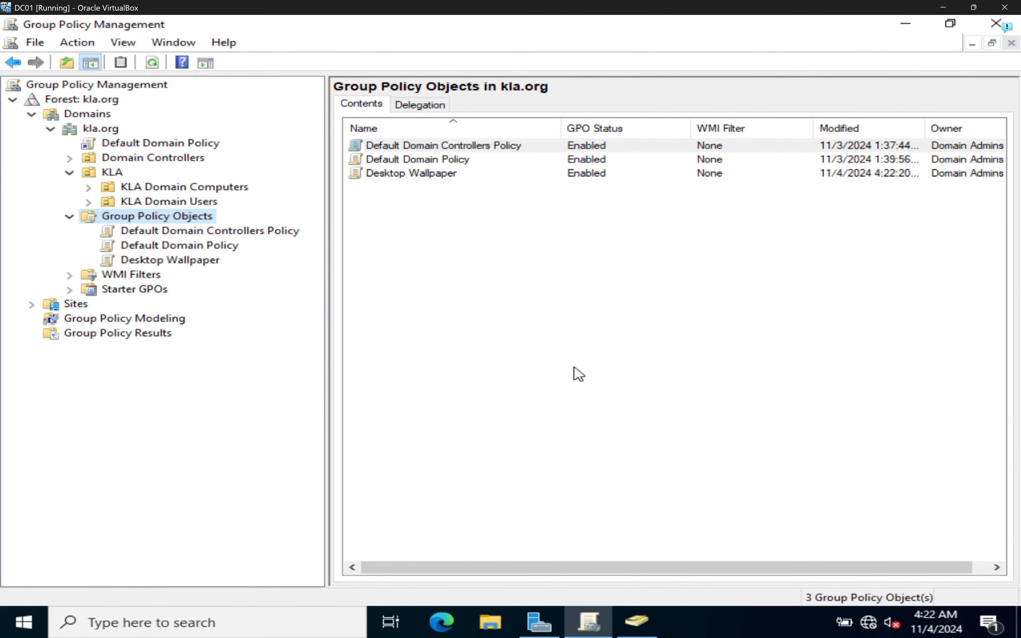
pyautogui.click(170, 262)
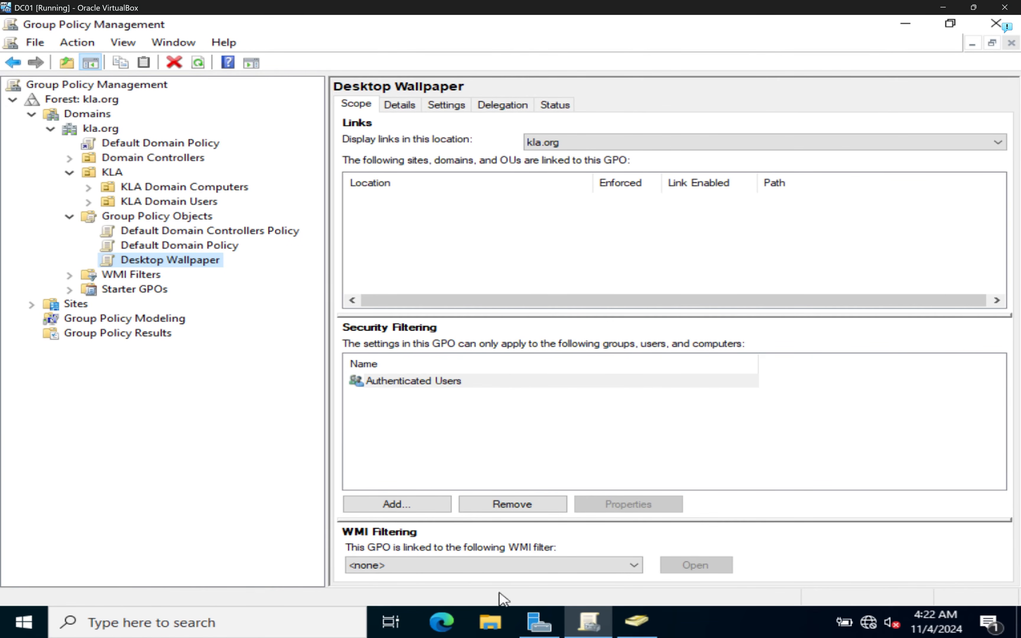
# - Open fall-autumn-red-season.jpg from the Downloads folder in File Explorer to preview the wallpaper image
pyautogui.click(488, 622)
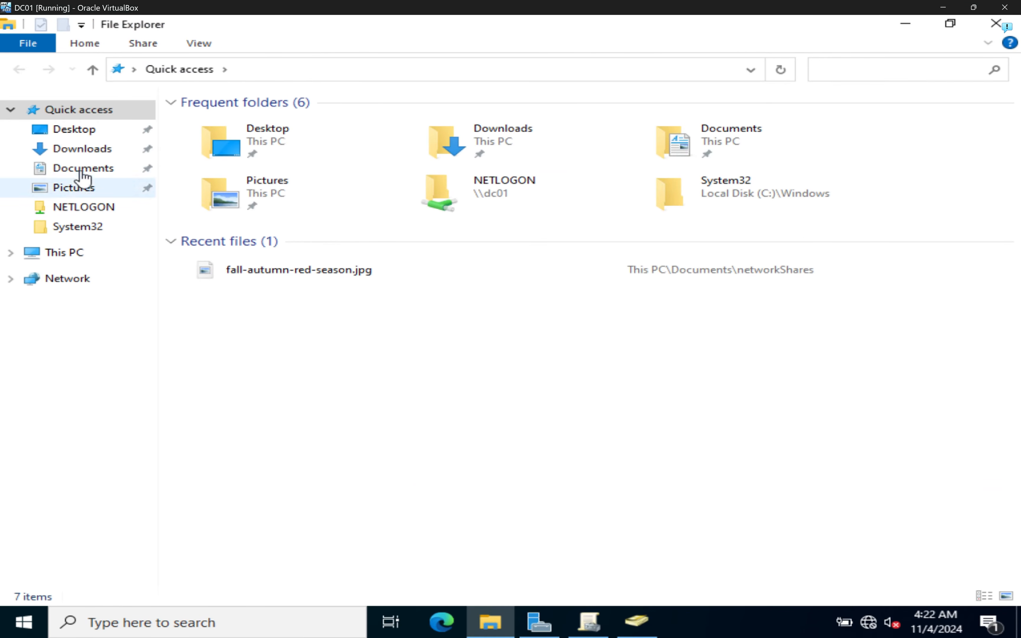
pyautogui.click(86, 151)
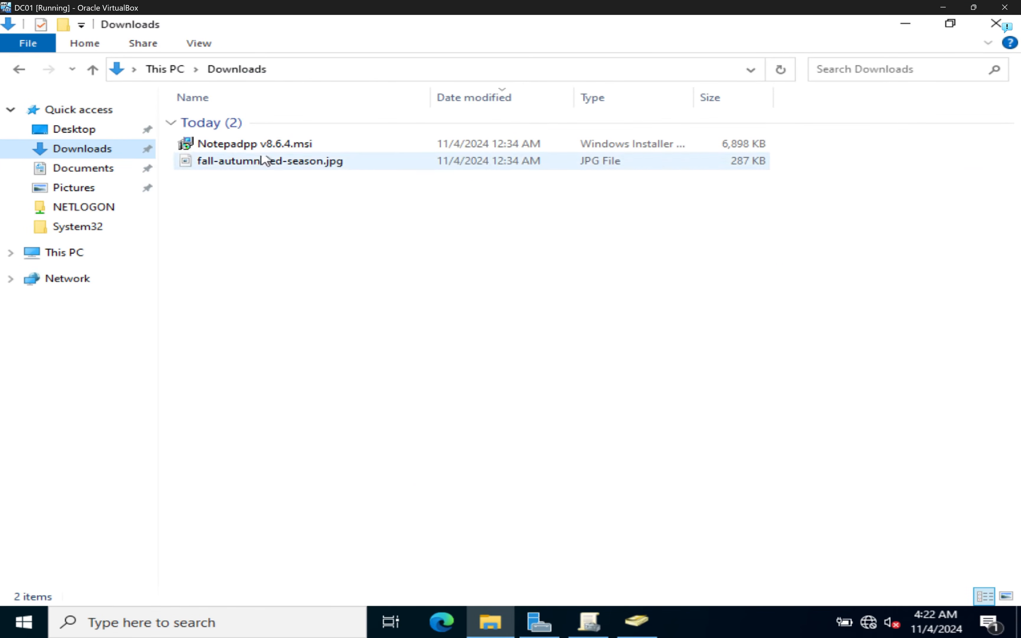
pyautogui.doubleClick(235, 160)
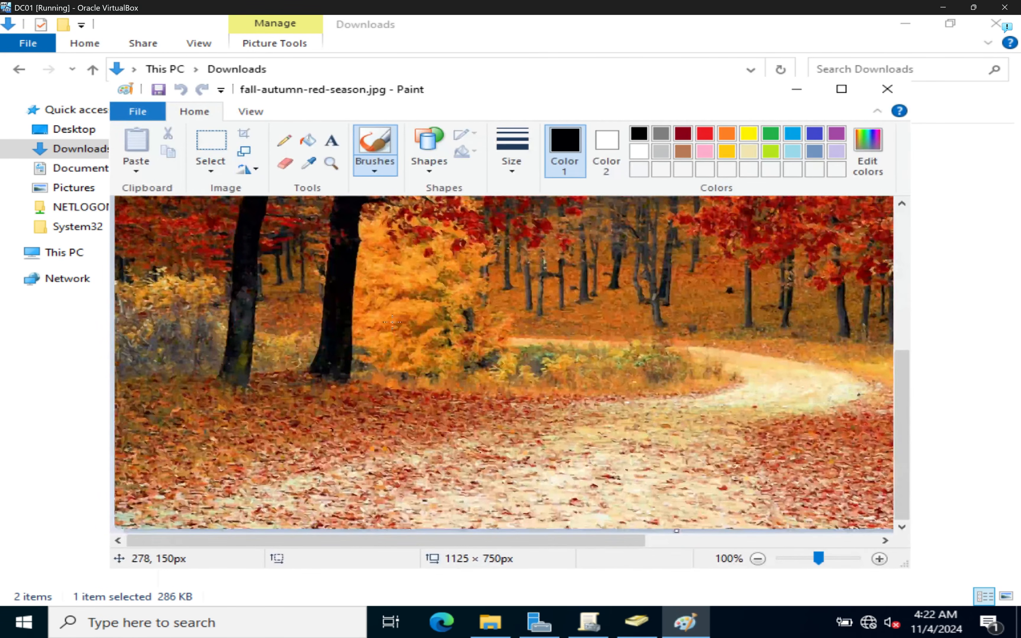
# - Close the image preview and cut Notepadpp v8.6.4.msi and fall-autumn-red-season.jpg from the Downloads folder
pyautogui.click(886, 88)
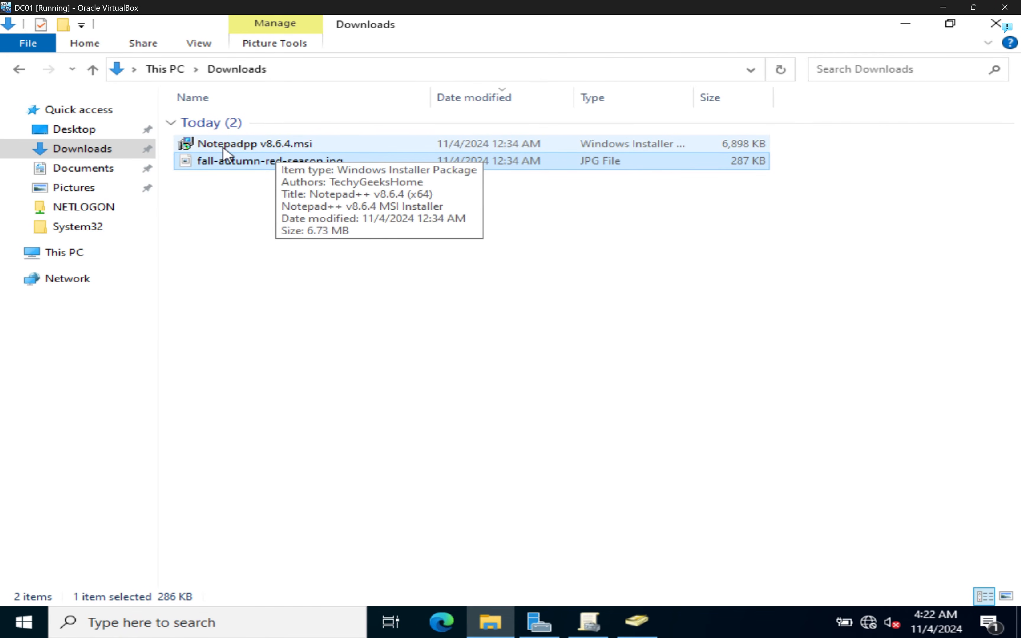
pyautogui.click(242, 179)
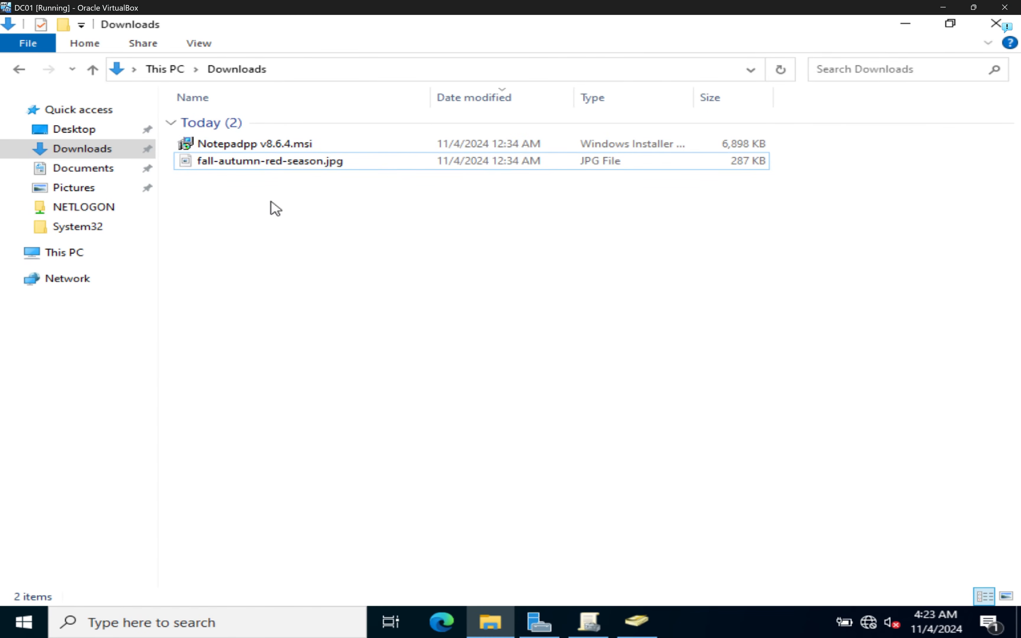
pyautogui.moveTo(320, 206); pyautogui.dragTo(260, 150)
pyautogui.rightClick(261, 151)
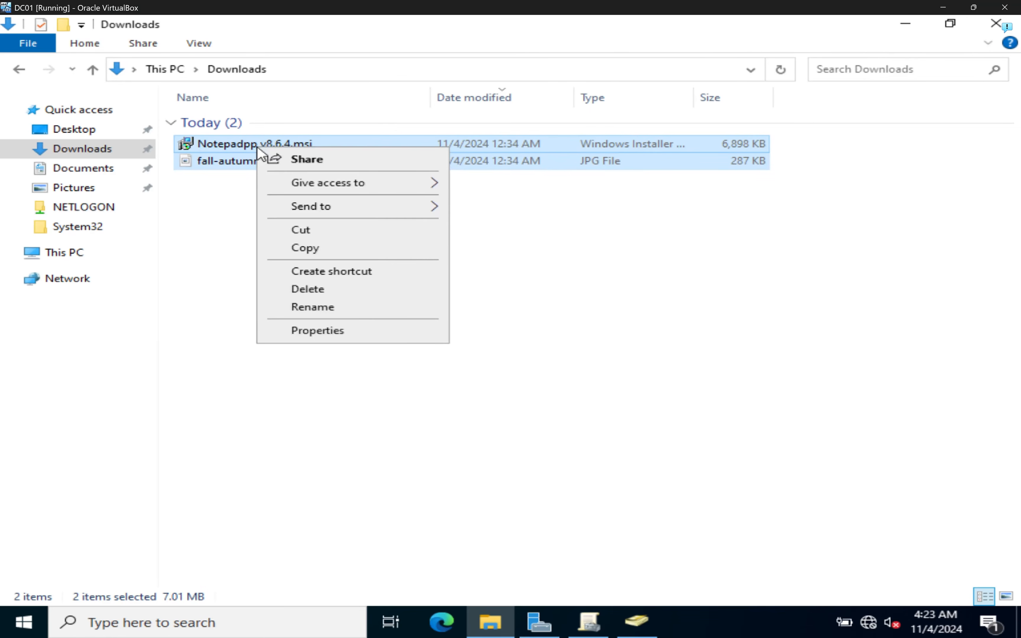
pyautogui.click(296, 226)
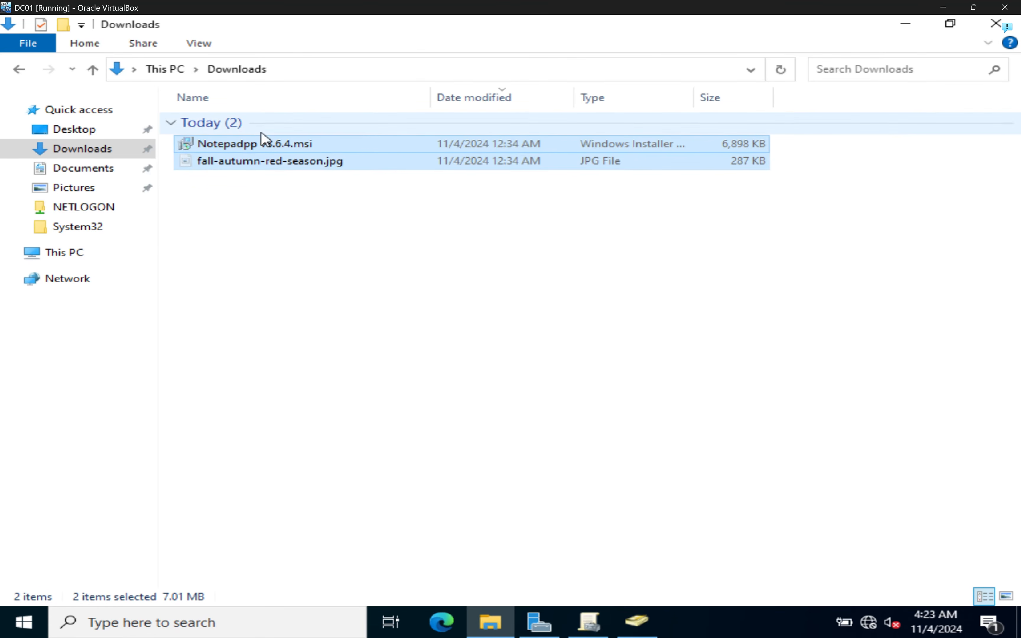
# - Open the network location \\DC01 through the Run dialog
pyautogui.click(162, 623)
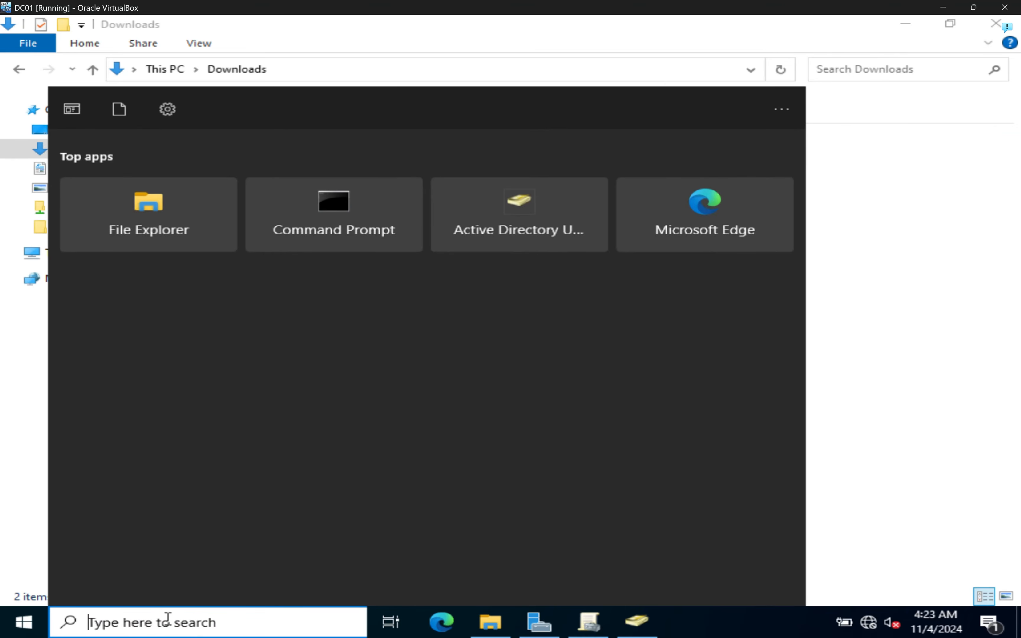
pyautogui.write('run')
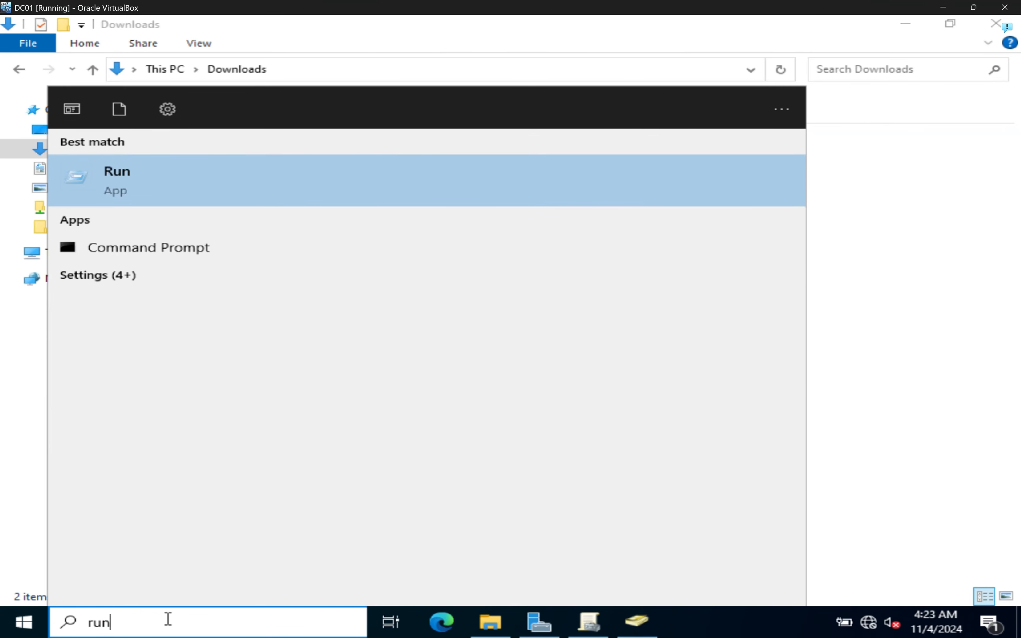
pyautogui.click(141, 192)
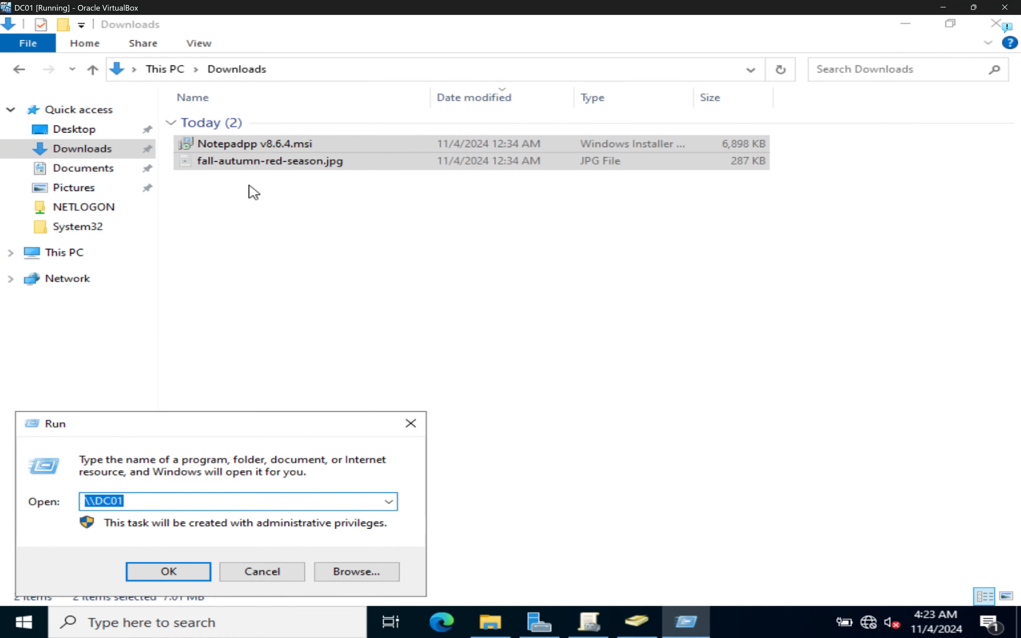
pyautogui.click(110, 505)
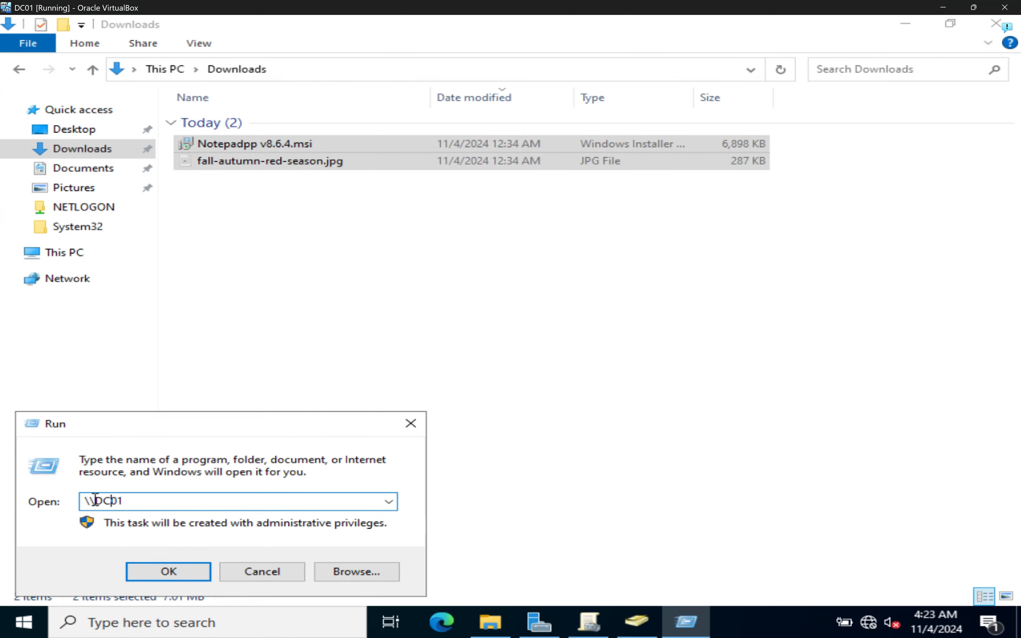
pyautogui.moveTo(97, 500); pyautogui.dragTo(78, 500)
pyautogui.moveTo(174, 500); pyautogui.dragTo(3, 489)
pyautogui.press('BackSpace')
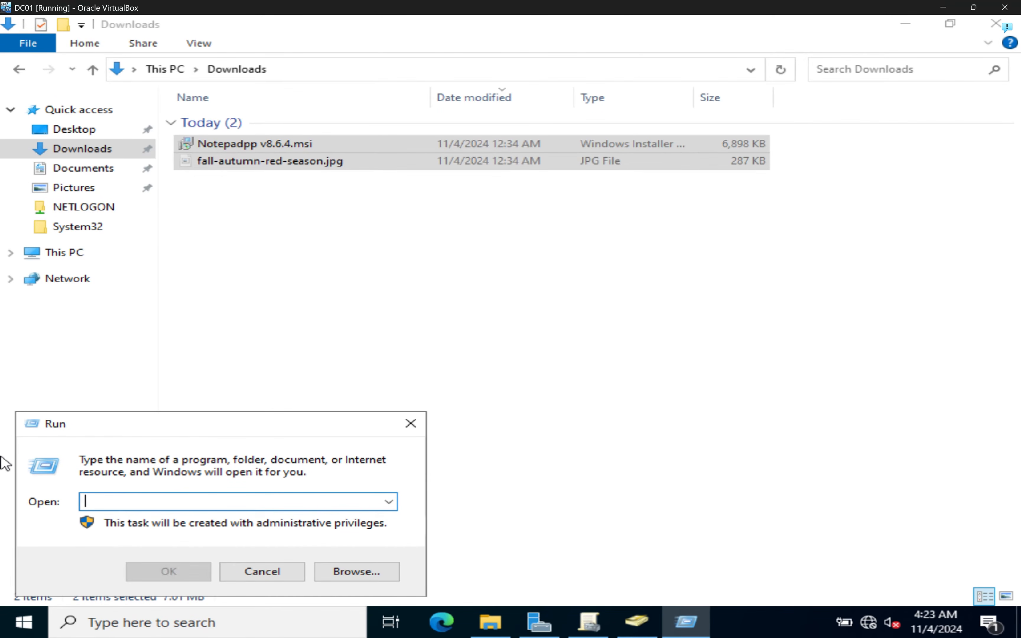
pyautogui.write('\\')
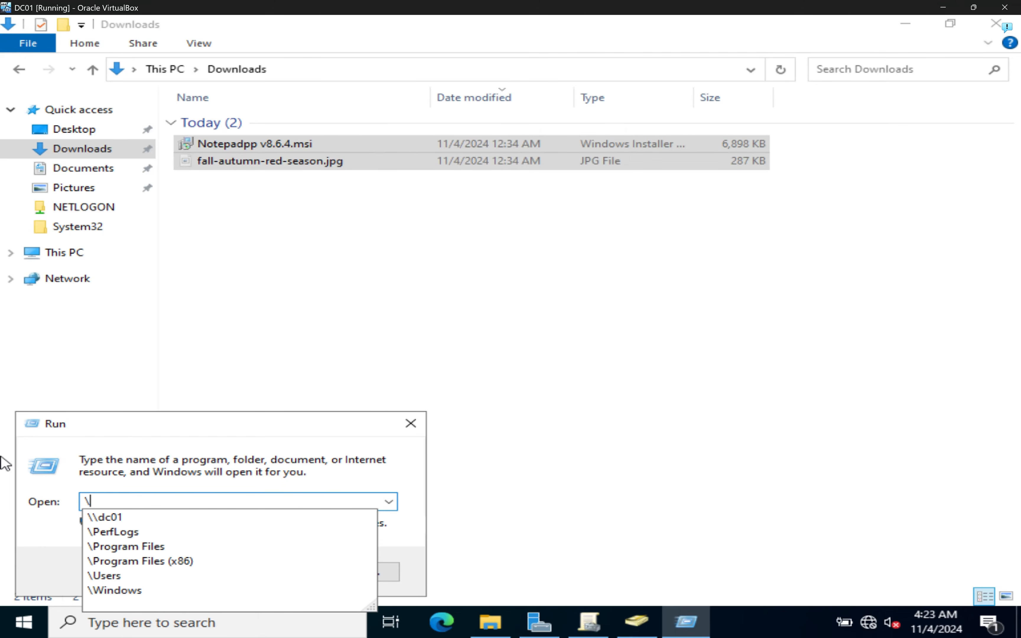
pyautogui.write('\\DC0')
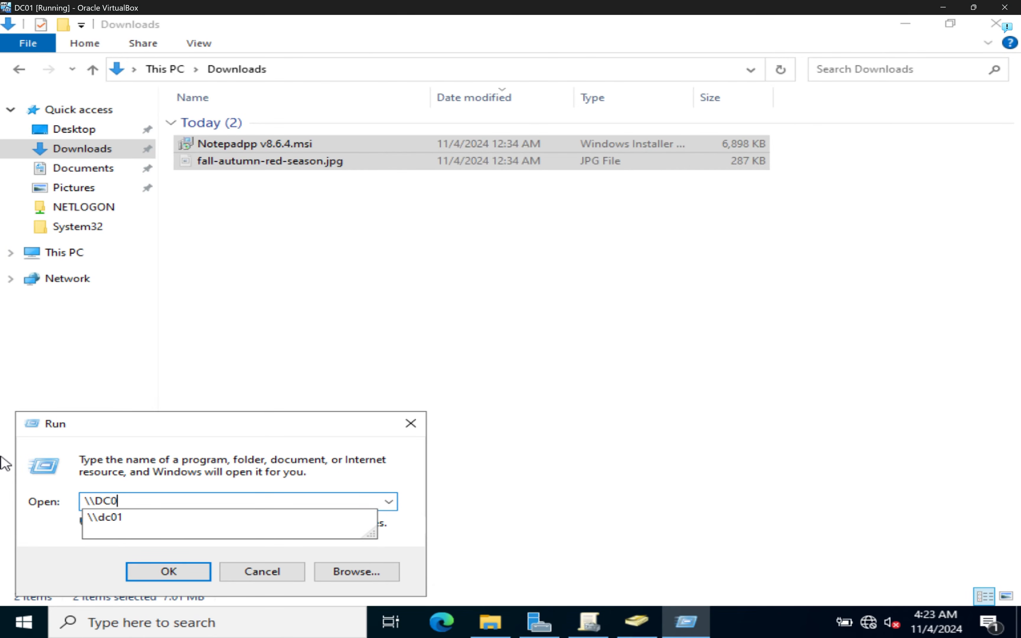
pyautogui.write('1')
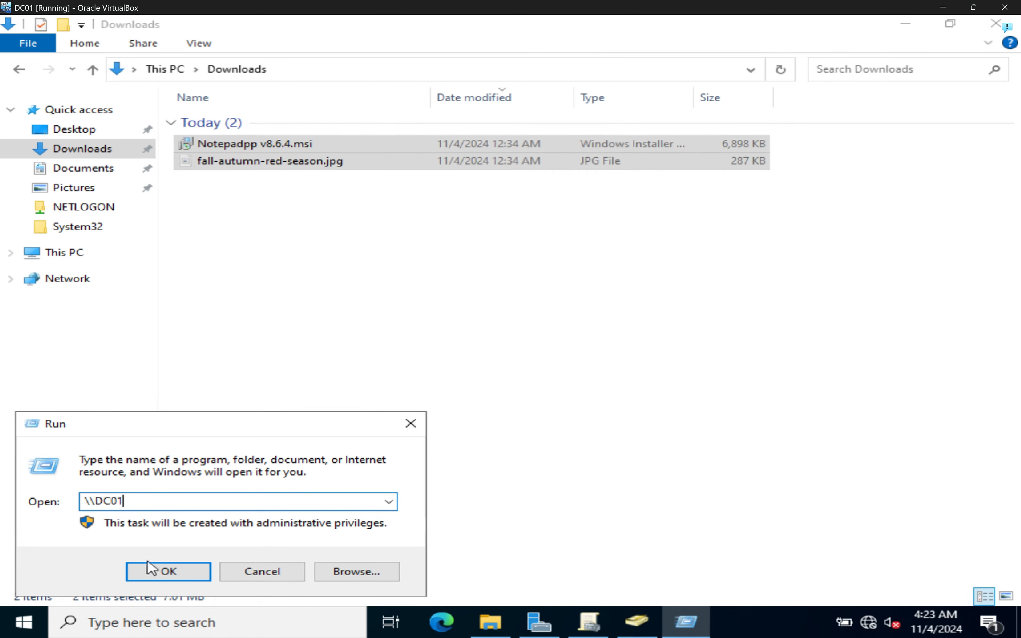
pyautogui.click(169, 574)
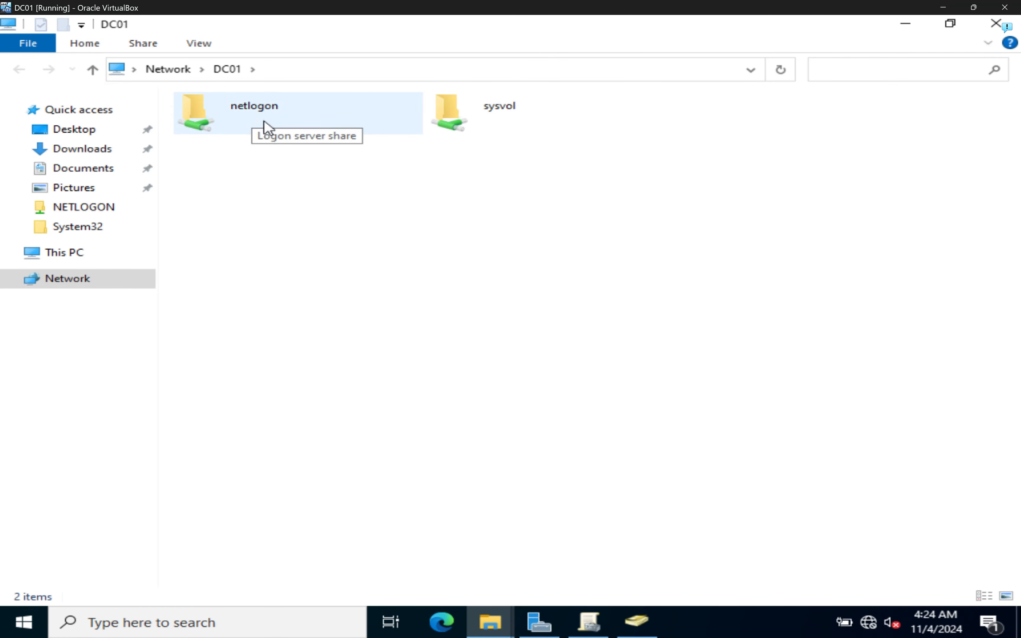
# - Paste the two cut files into the netlogon share, then minimize its window and close the Documents window
pyautogui.doubleClick(253, 117)
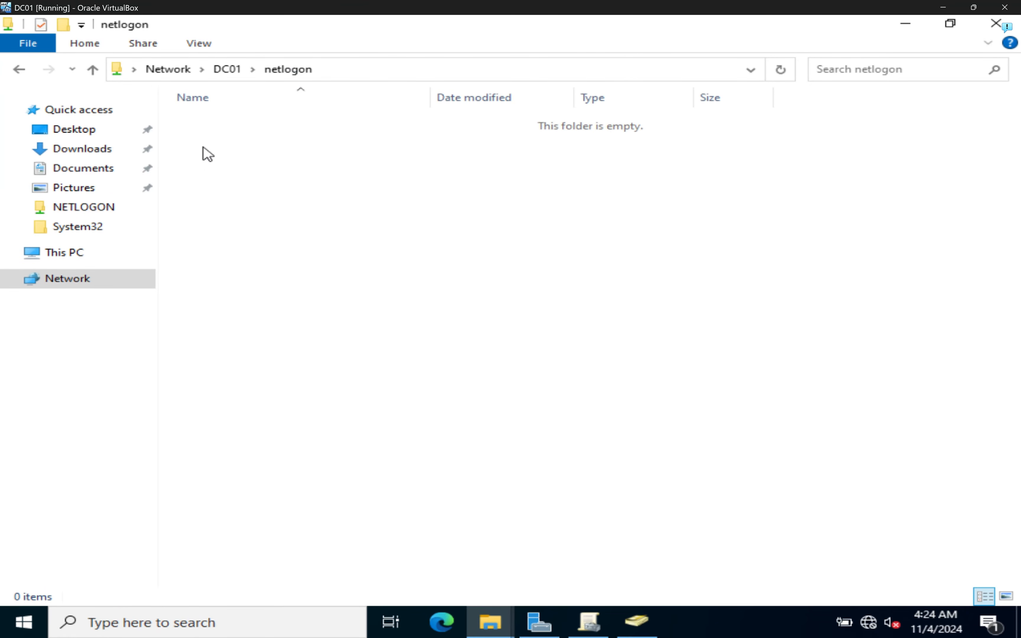
pyautogui.rightClick(215, 128)
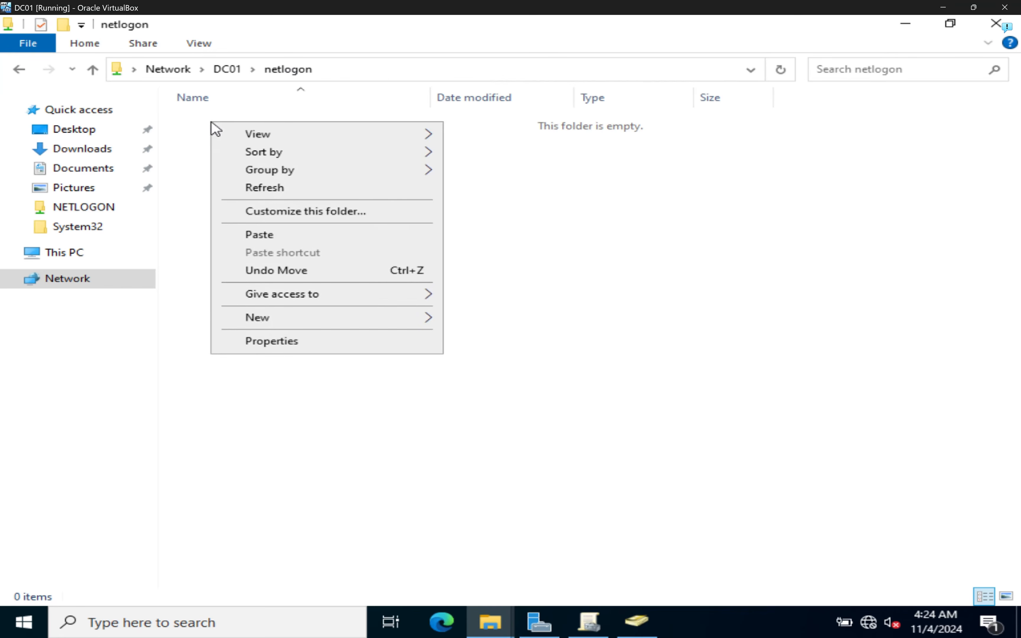
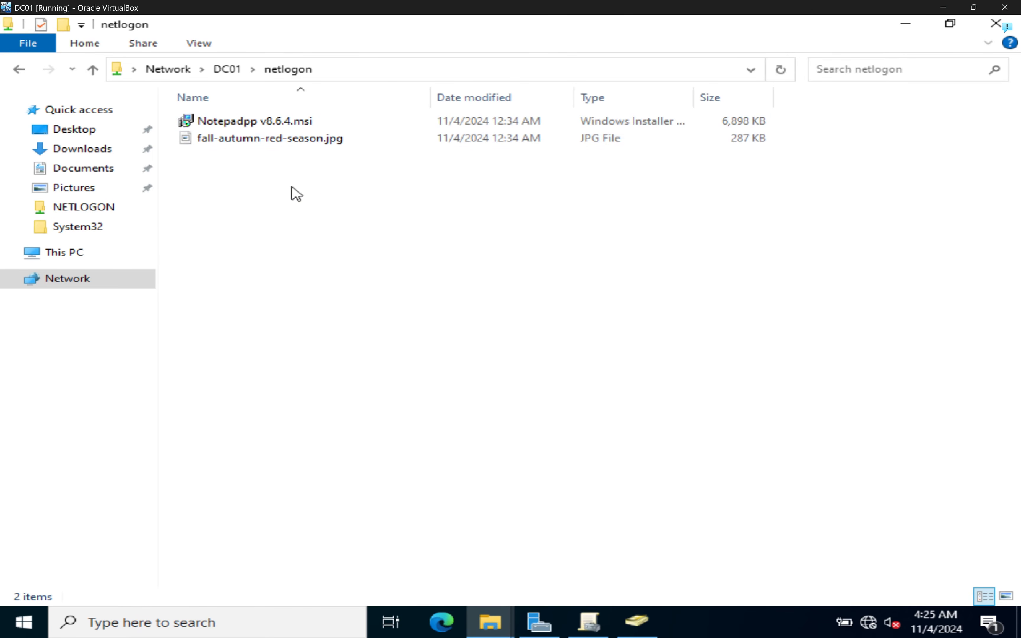
pyautogui.click(911, 27)
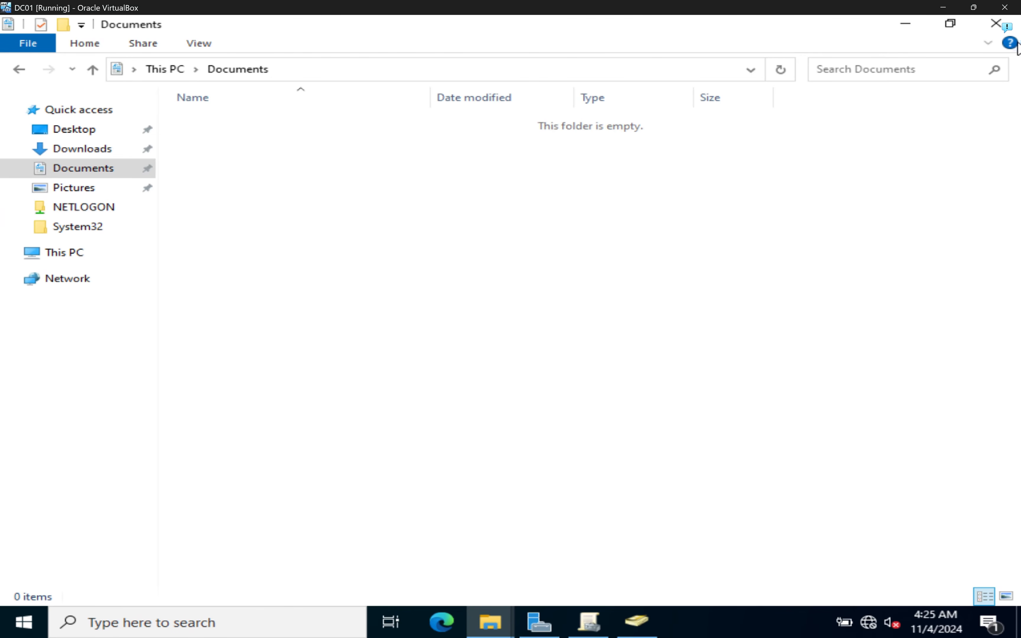
pyautogui.click(996, 25)
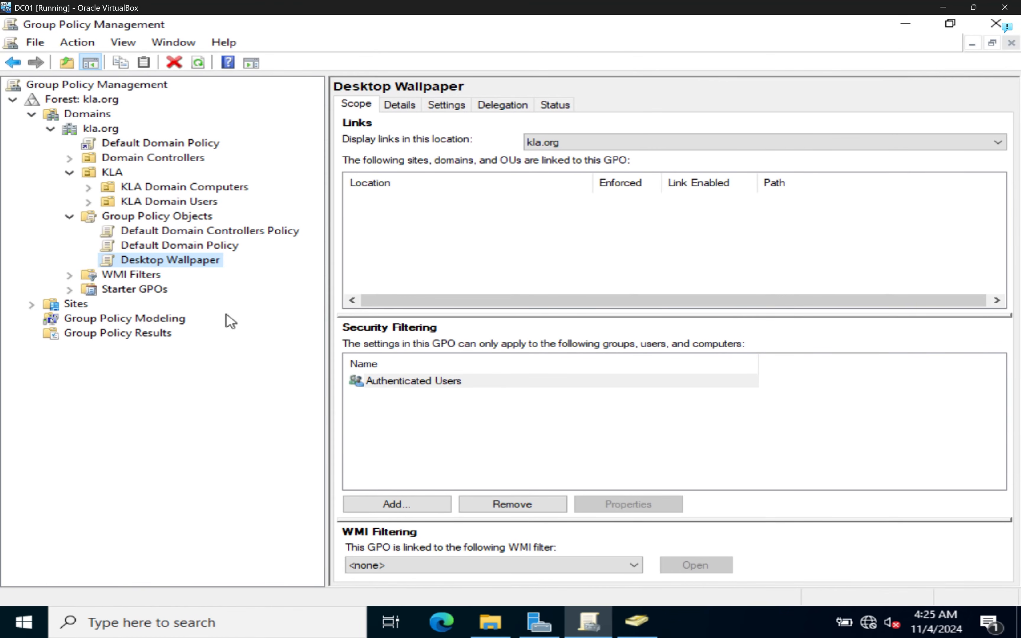
# - Open the Desktop Wallpaper GPO for editing and maximize the Group Policy Management Editor
pyautogui.rightClick(165, 267)
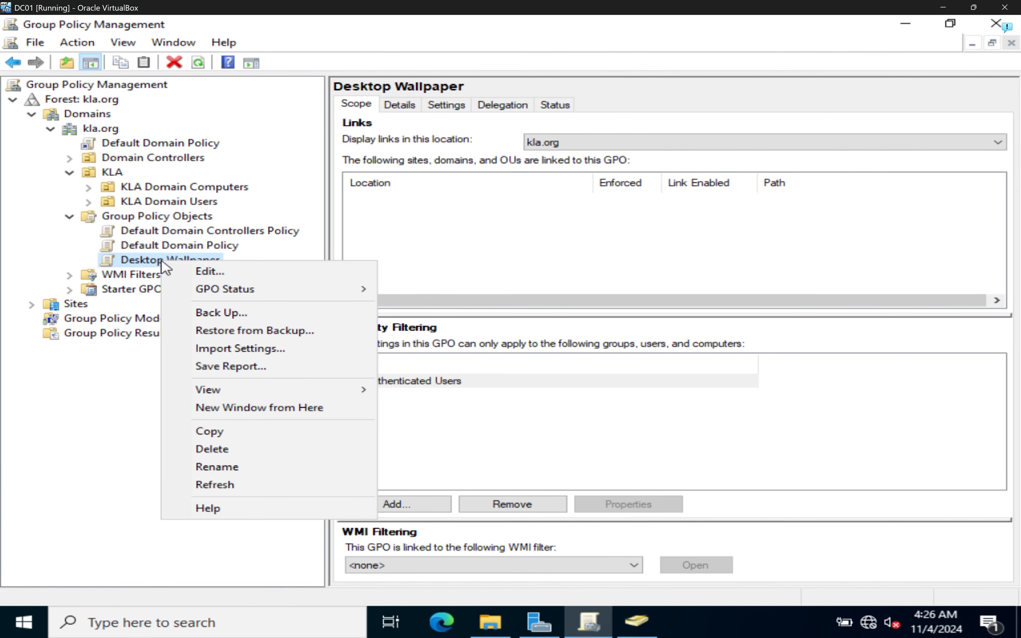
pyautogui.click(202, 271)
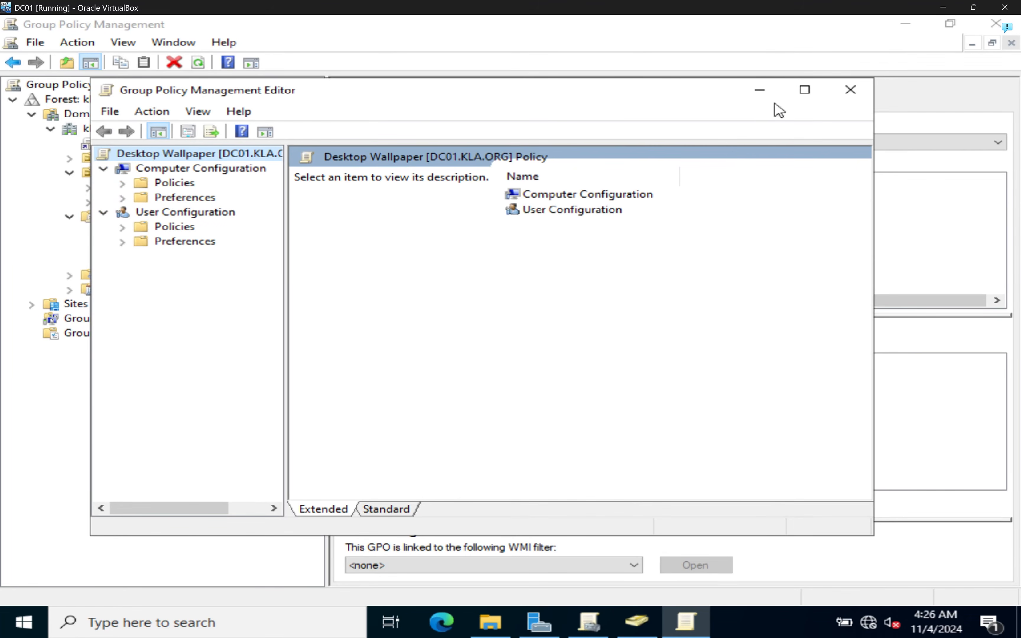
pyautogui.click(805, 90)
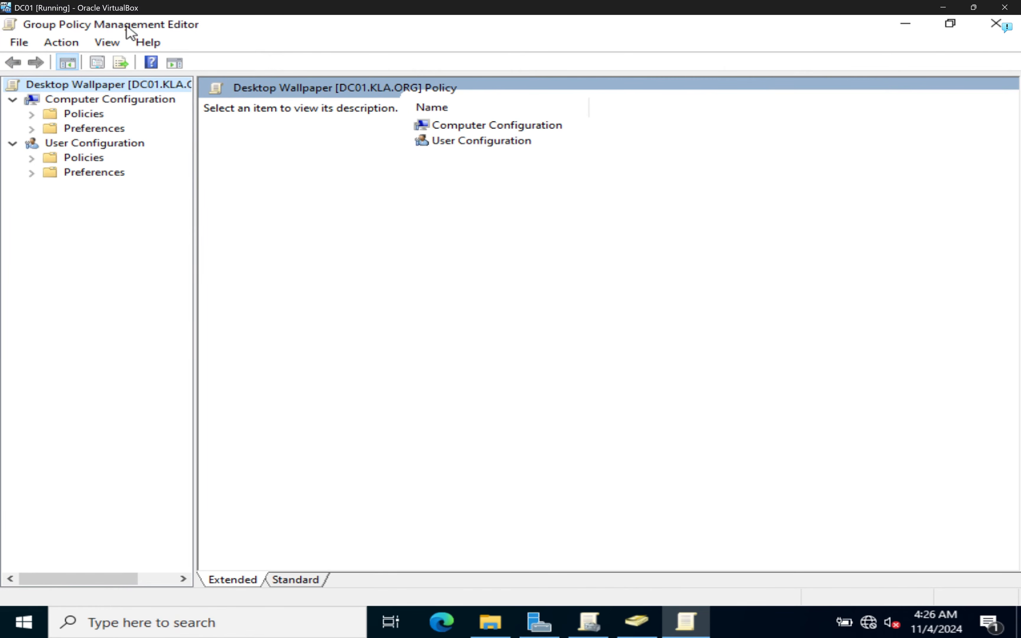
# - Compare the contents of Computer Configuration and User Configuration in the Desktop Wallpaper policy
pyautogui.click(68, 100)
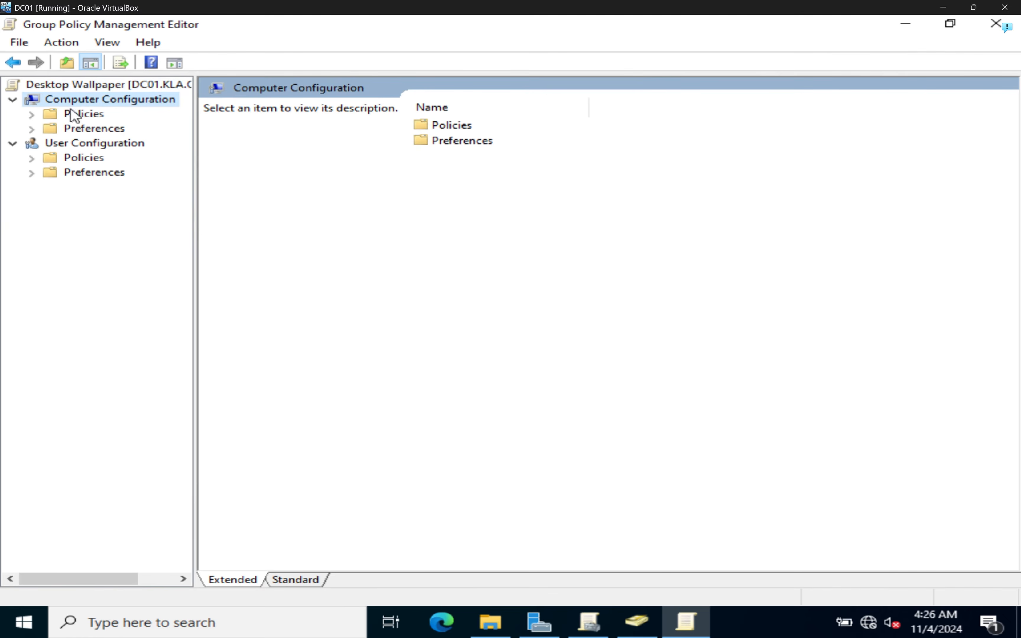
pyautogui.click(75, 146)
pyautogui.click(80, 102)
pyautogui.click(70, 148)
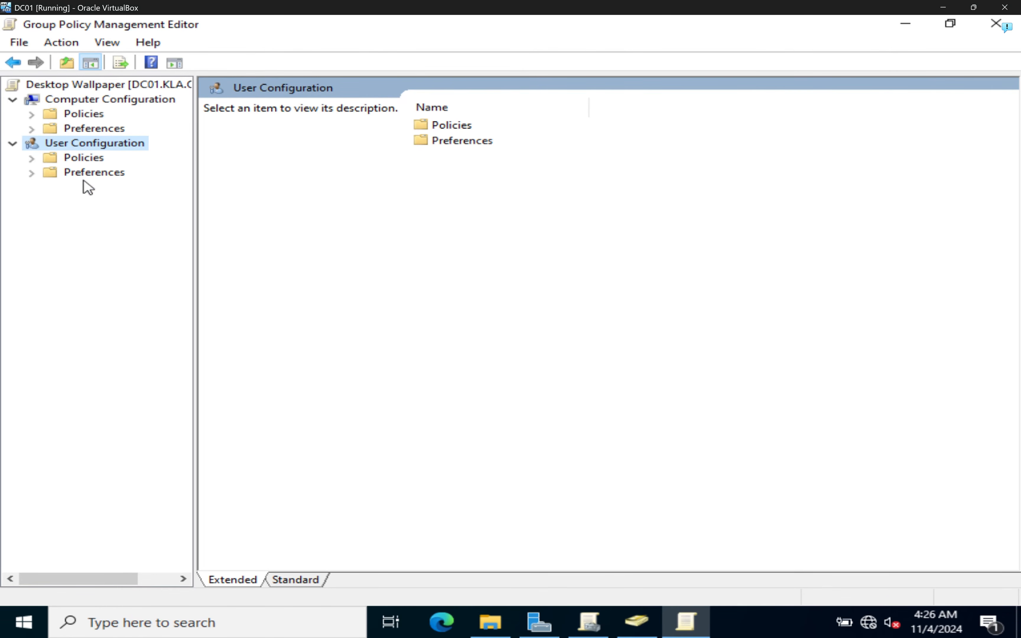
# - Under User Configuration, expand Policies, Administrative Templates and Desktop, adjusting the tree pane's width to fit
pyautogui.click(30, 161)
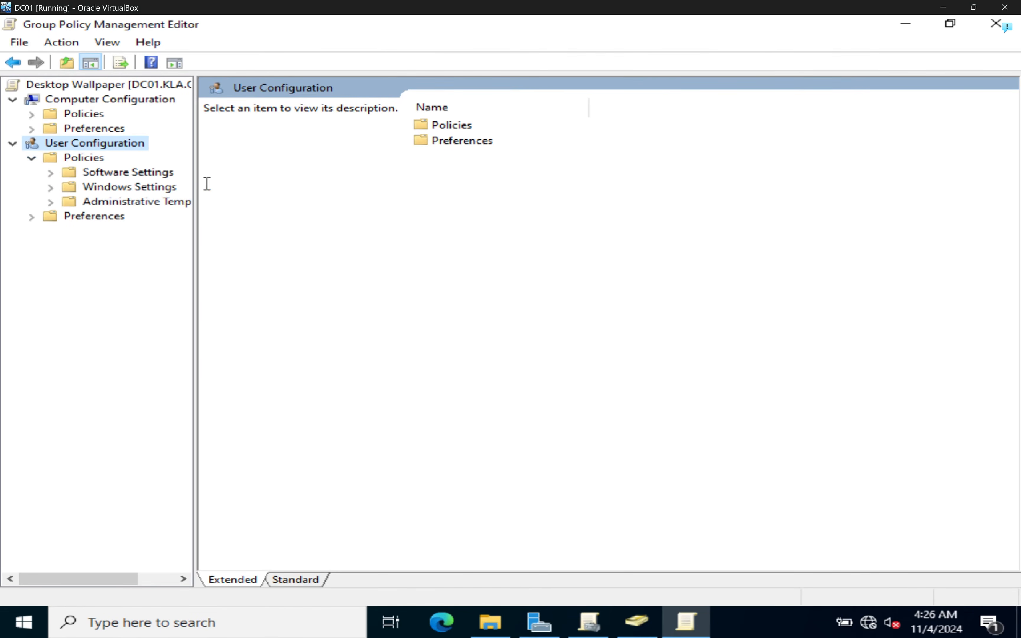
pyautogui.moveTo(302, 191); pyautogui.dragTo(303, 200)
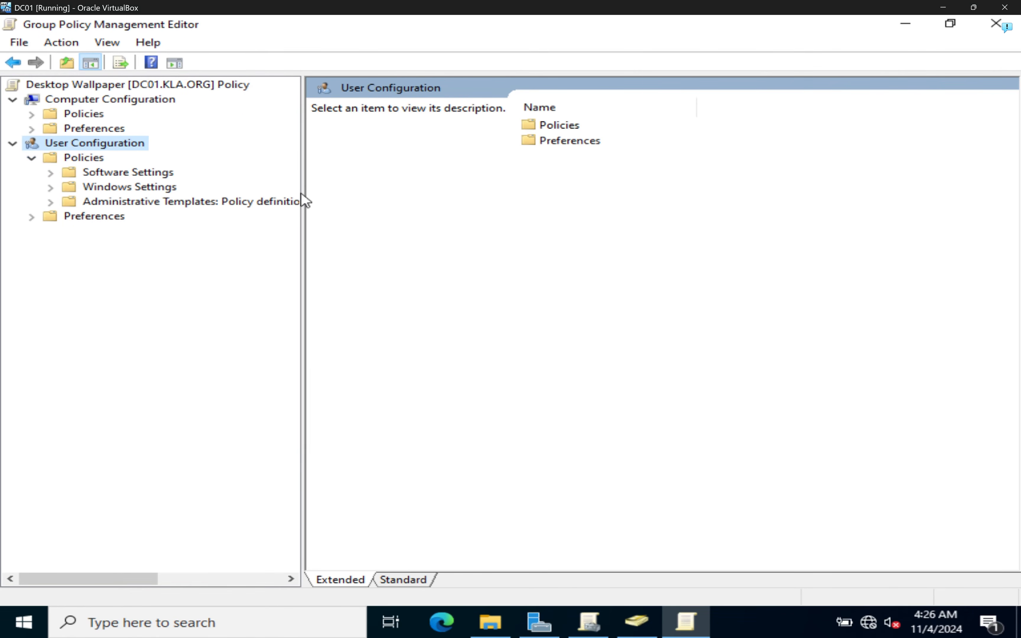
pyautogui.doubleClick(302, 199)
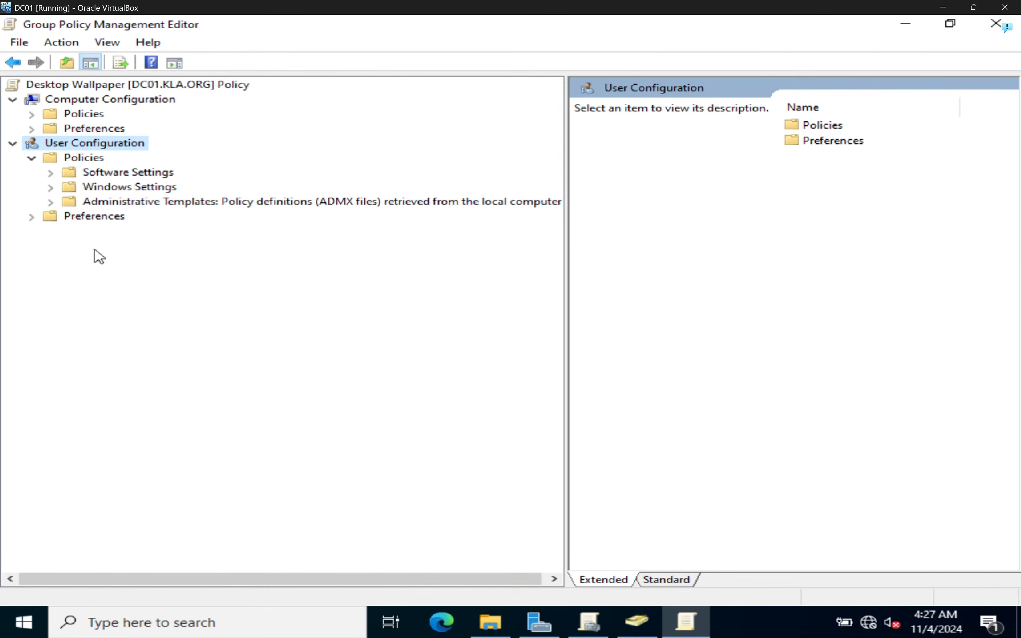
pyautogui.click(51, 203)
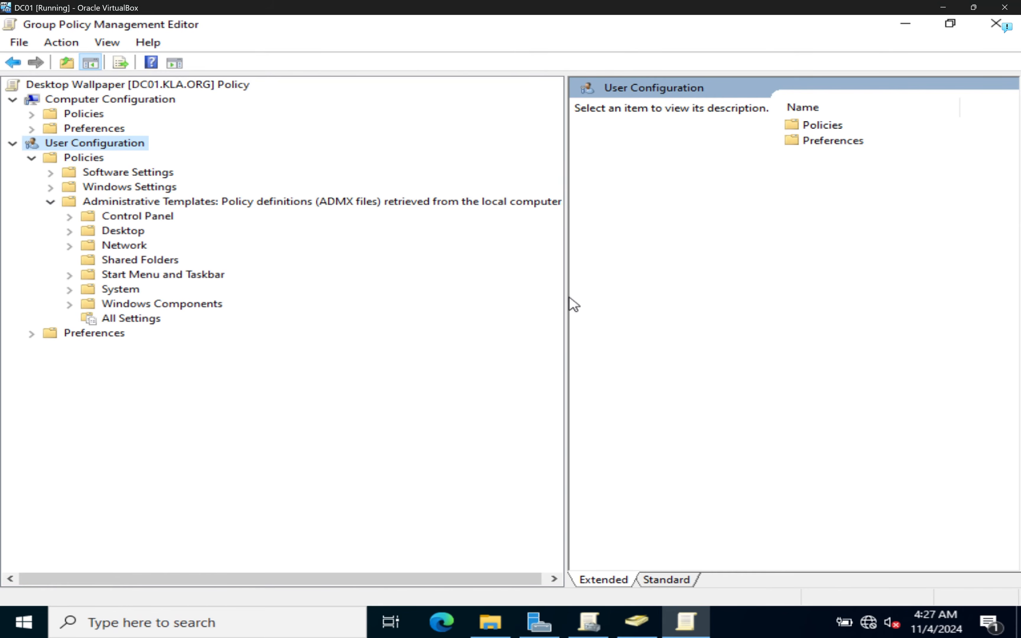
pyautogui.moveTo(565, 296); pyautogui.dragTo(347, 296)
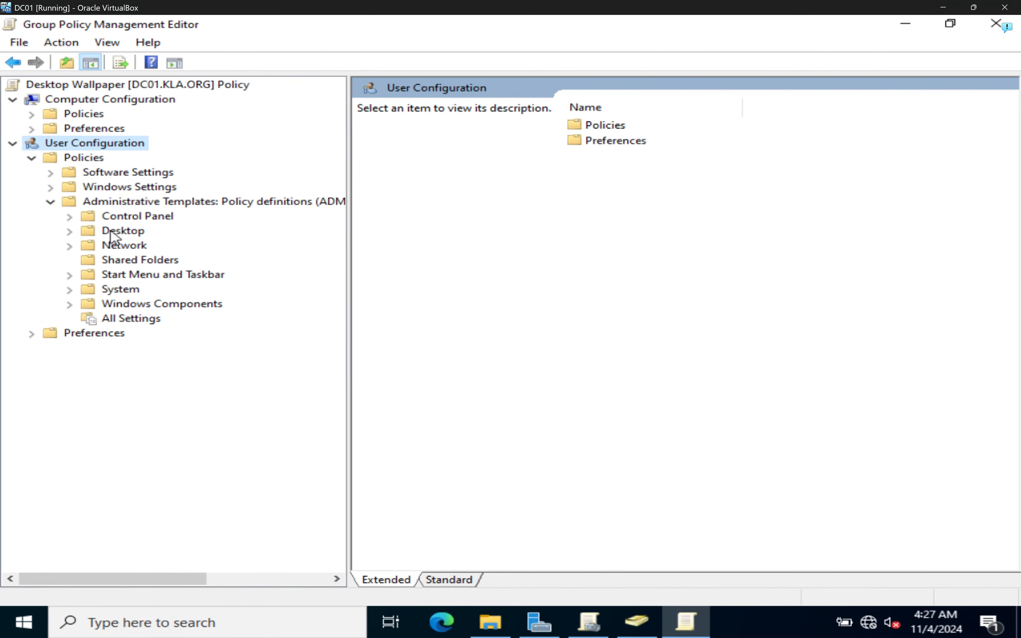
pyautogui.click(69, 233)
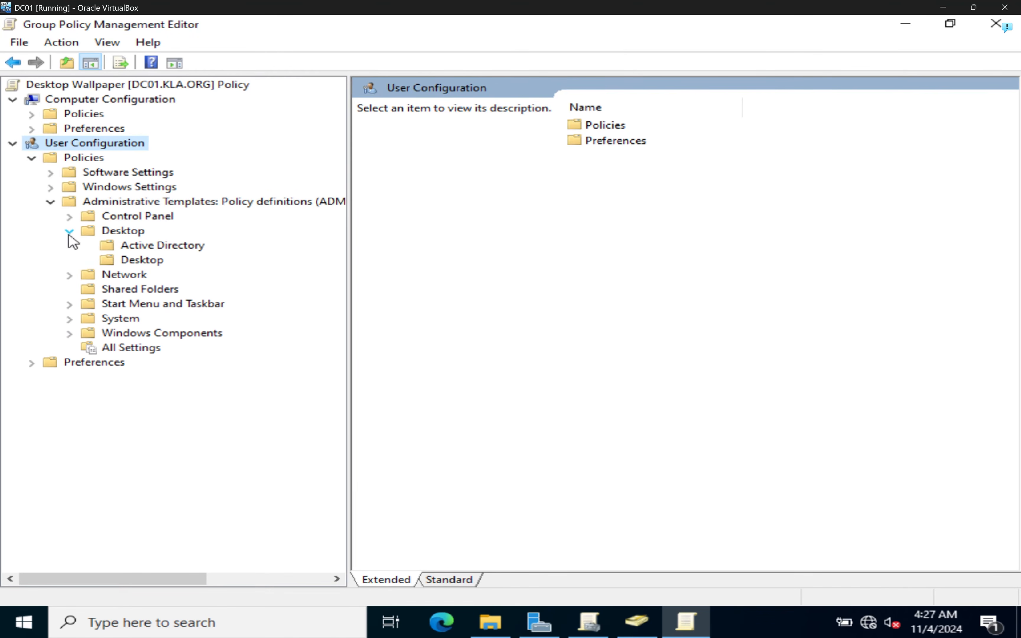
# - Open the Desktop Wallpaper setting in the inner Desktop folder and set it to Enabled
pyautogui.click(140, 261)
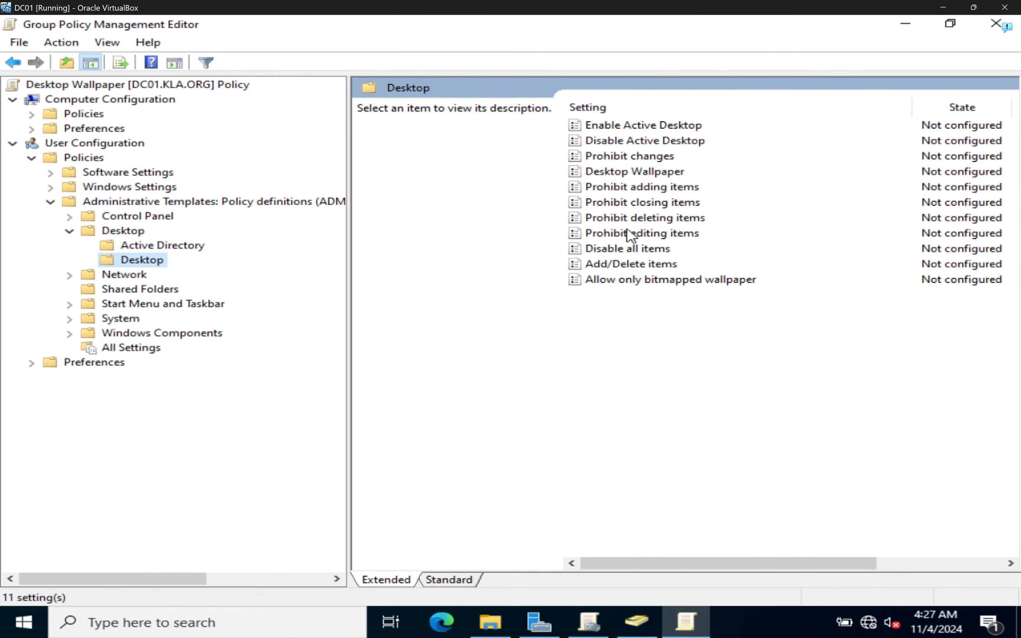
pyautogui.doubleClick(615, 172)
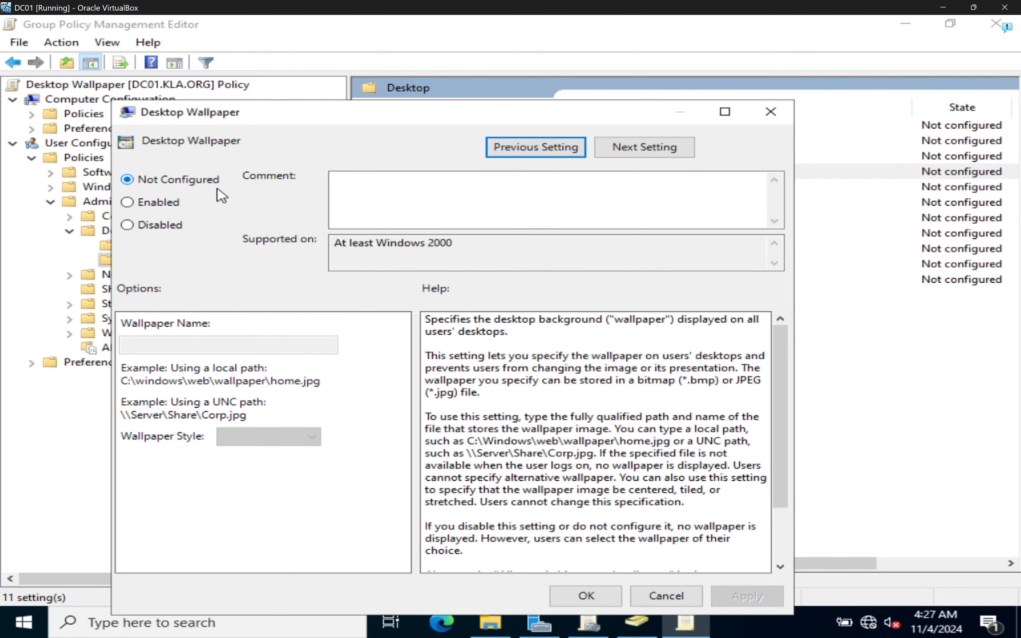
pyautogui.click(127, 203)
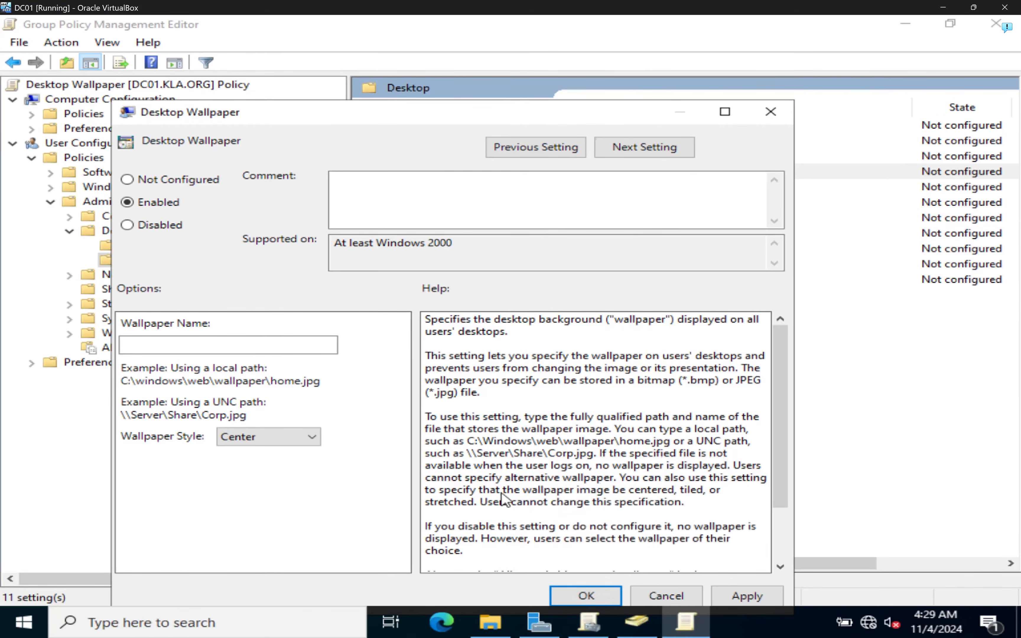
# - Copy the netlogon share's path from its File Explorer window and enter \\Dc01\netlogon\ as the Wallpaper Name in the Desktop Wallpaper setting
pyautogui.moveTo(496, 621)
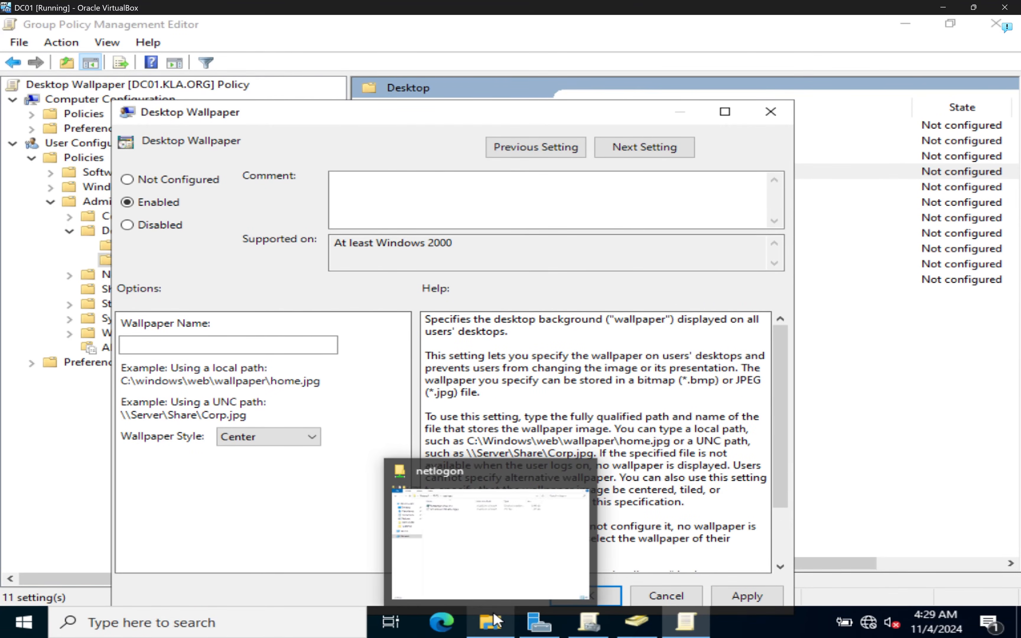
pyautogui.click(492, 578)
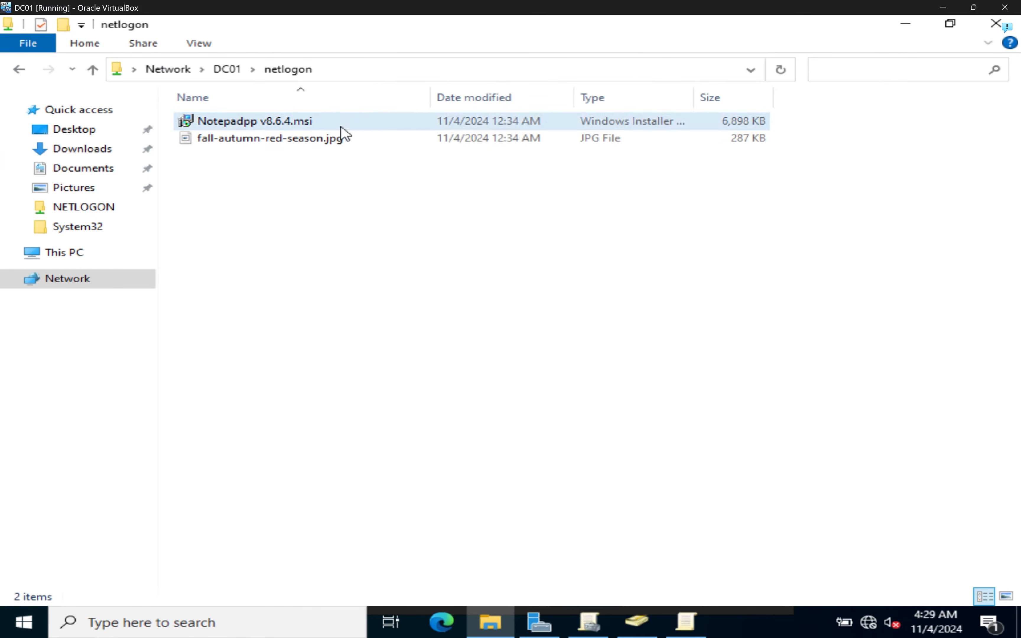
pyautogui.click(357, 70)
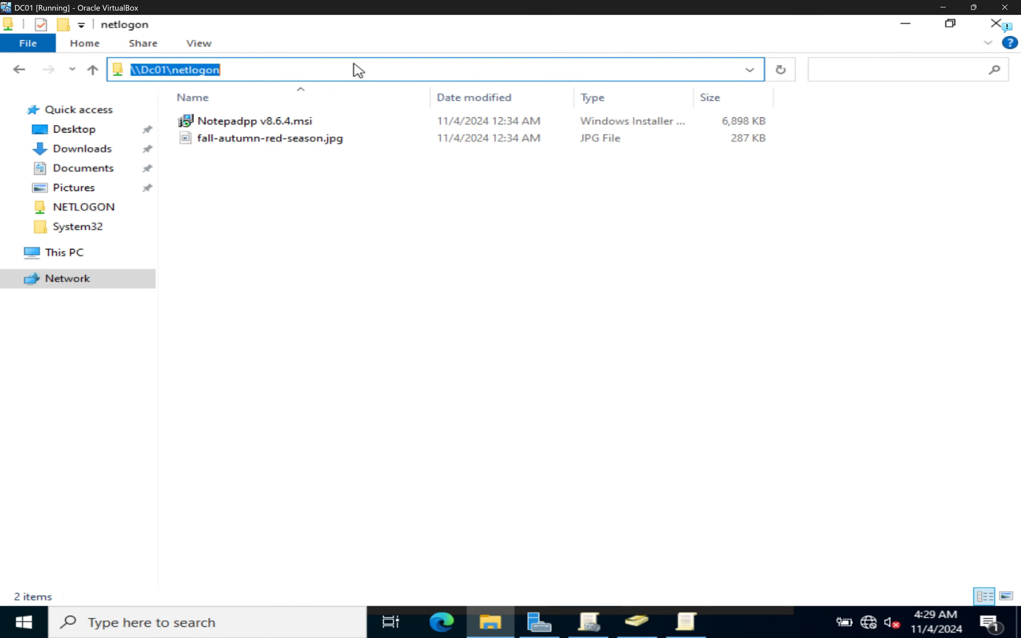
pyautogui.rightClick(197, 69)
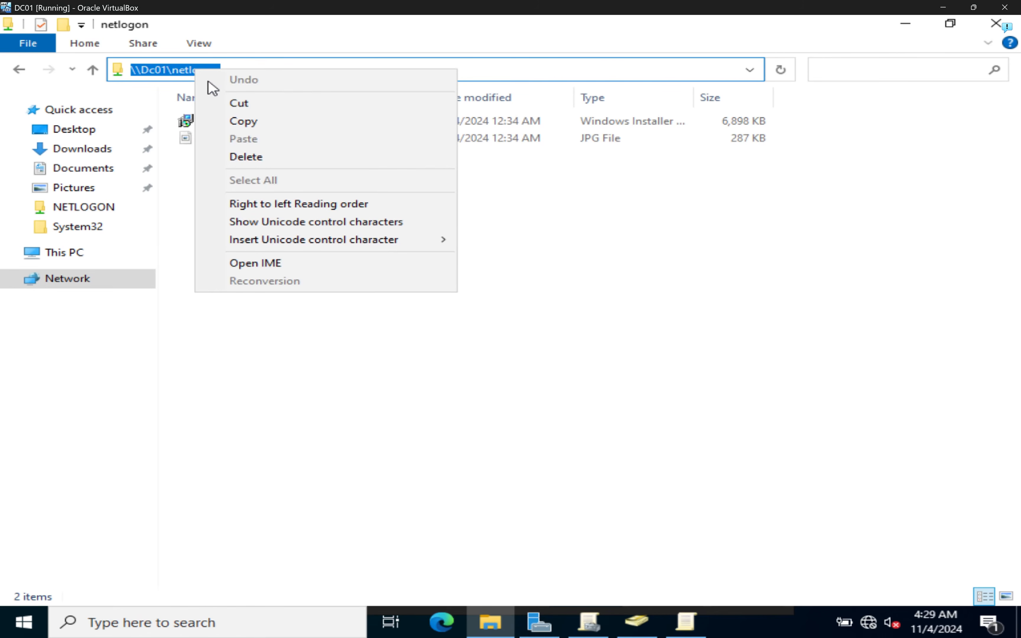
pyautogui.click(249, 124)
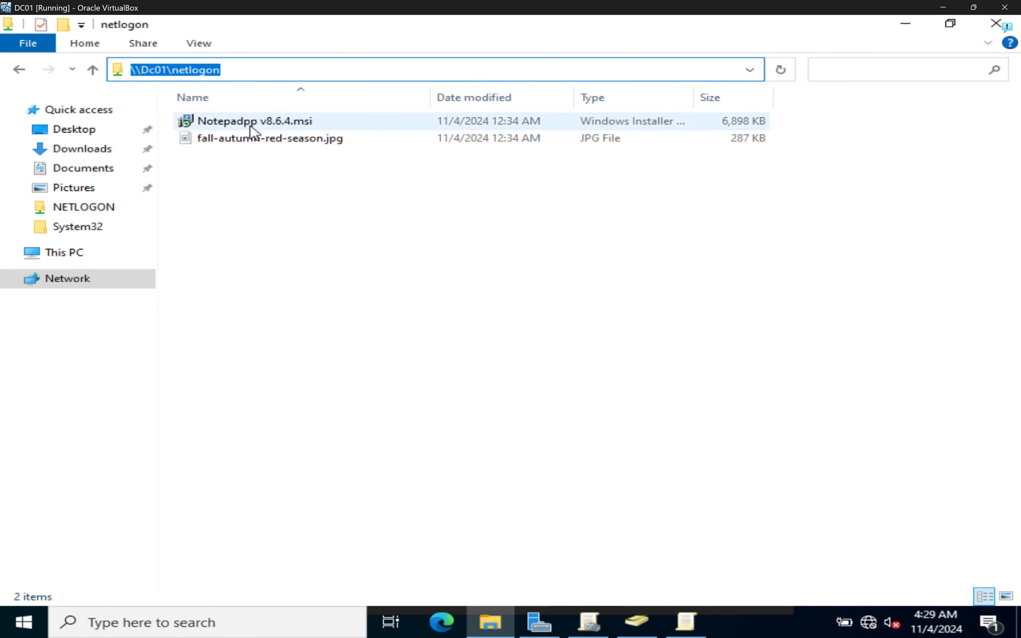
pyautogui.click(684, 622)
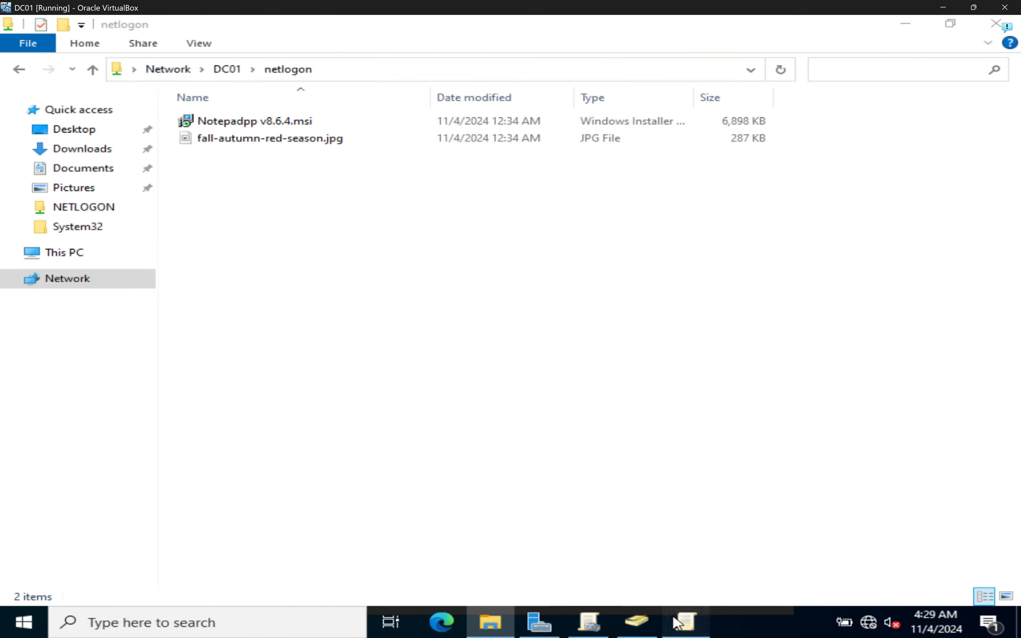
pyautogui.click(184, 348)
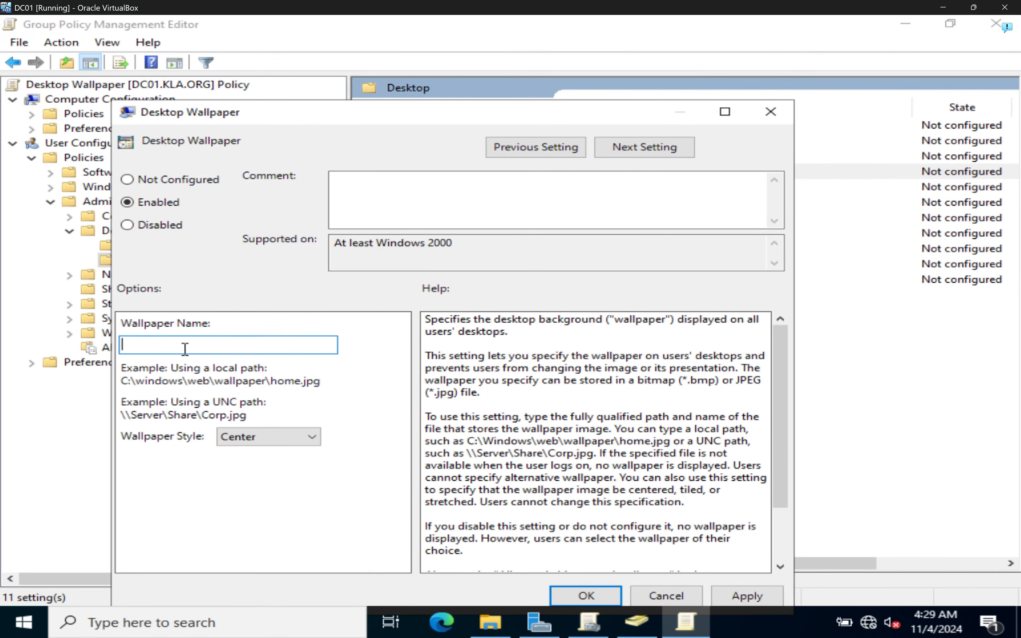
pyautogui.write('\\\\Dc01\\netlogon')
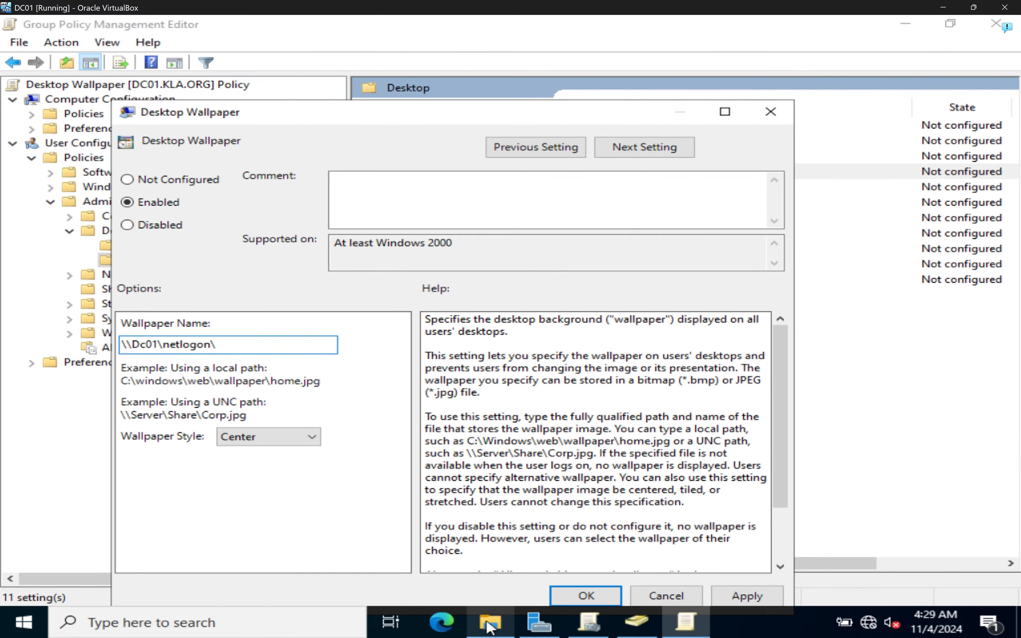
# - Return to the netlogon folder and compare the file name extensions of the wallpaper image and the Notepadpp installer
pyautogui.moveTo(491, 628)
pyautogui.click(488, 562)
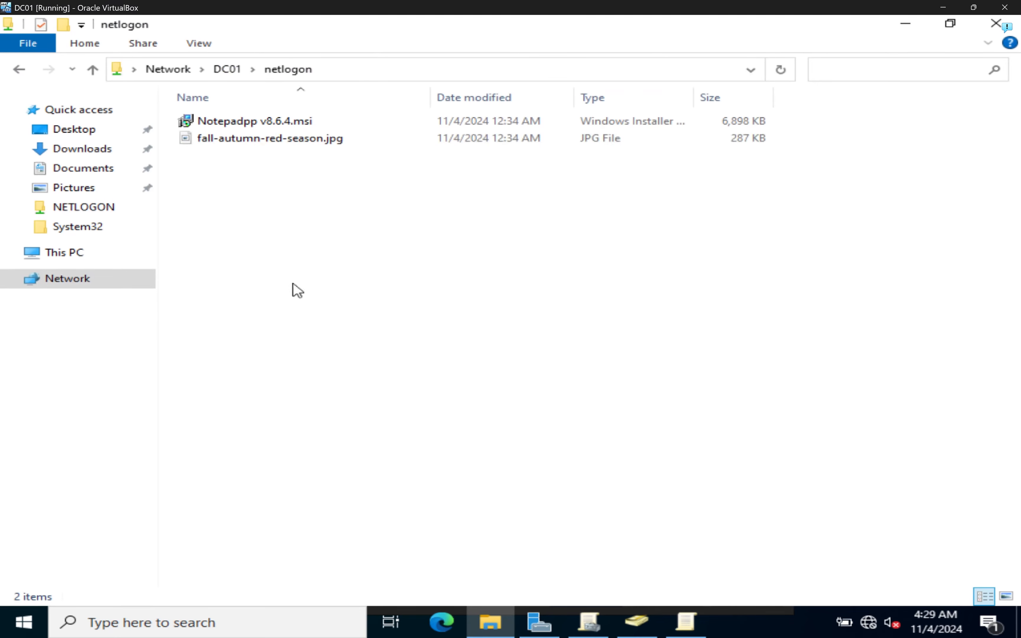
pyautogui.click(332, 139)
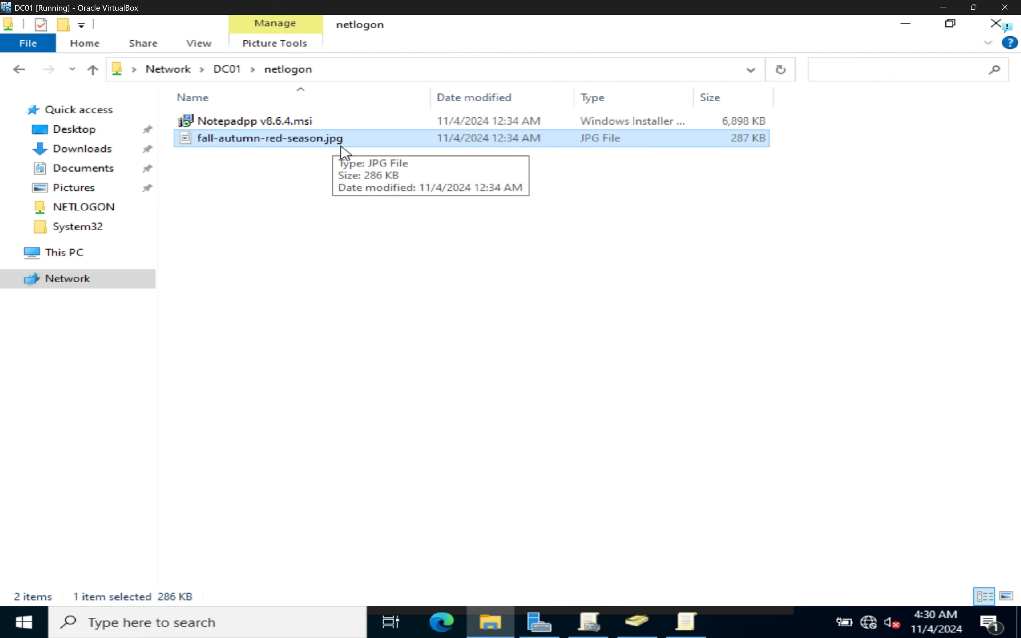
pyautogui.click(308, 123)
pyautogui.click(315, 139)
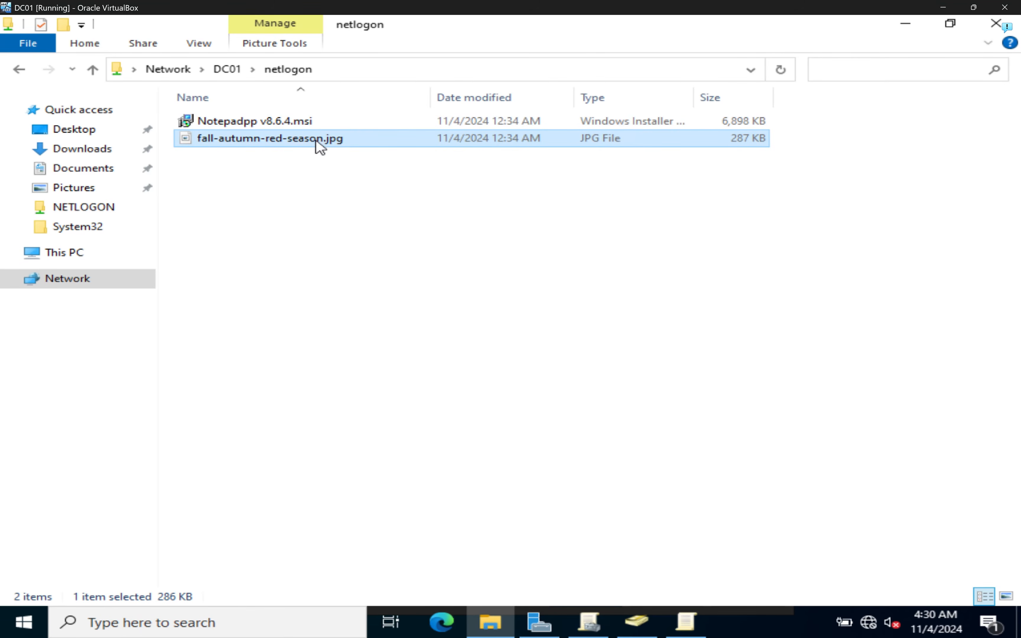
pyautogui.click(294, 124)
pyautogui.click(305, 140)
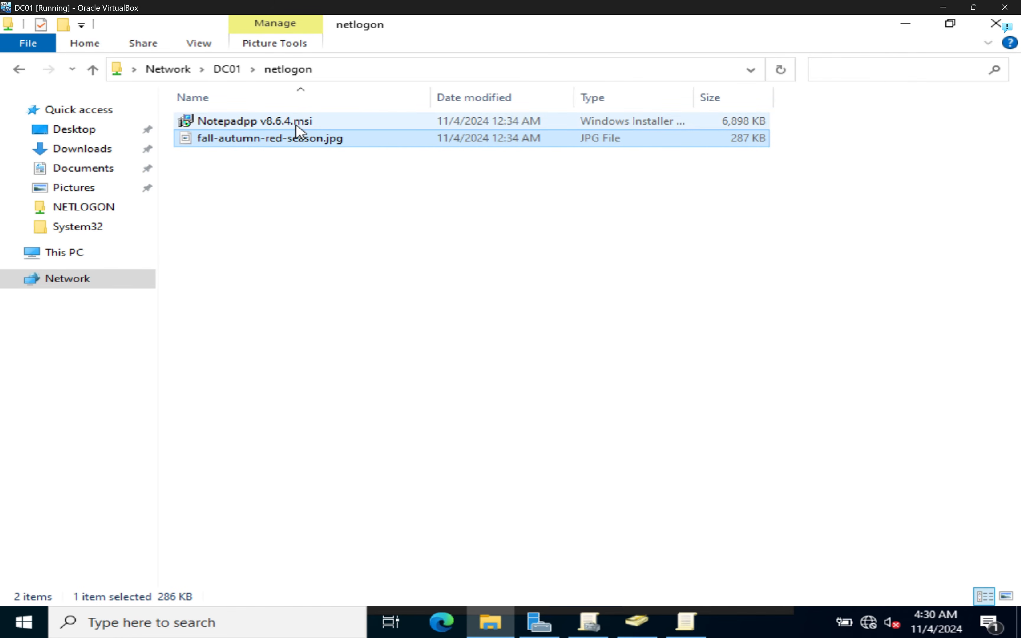
# - Restore the default advanced view settings in Folder Options, apply them, and check both file names in netlogon
pyautogui.click(208, 46)
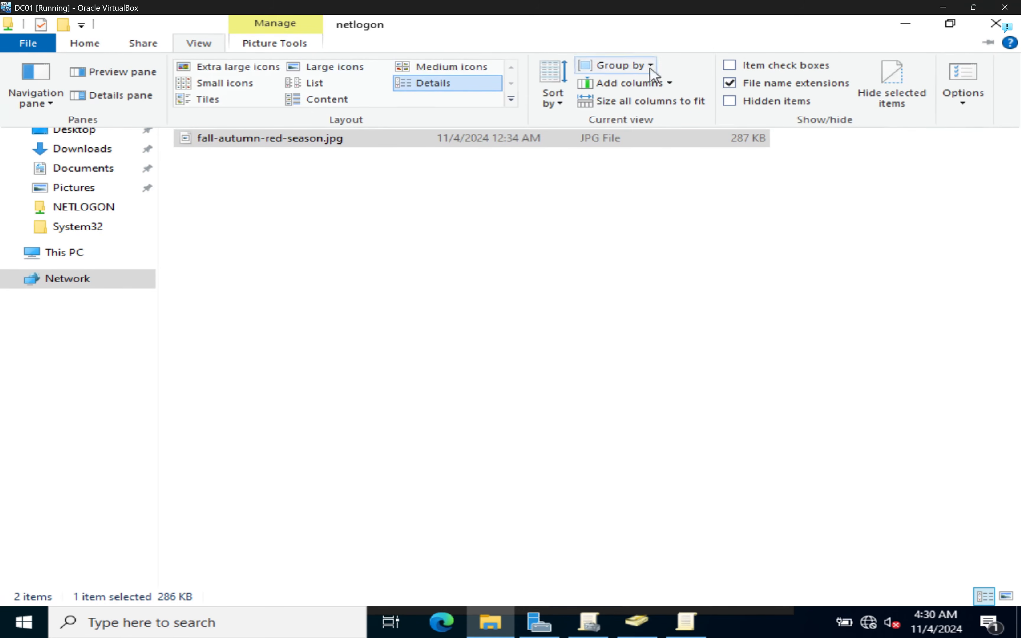
pyautogui.click(963, 100)
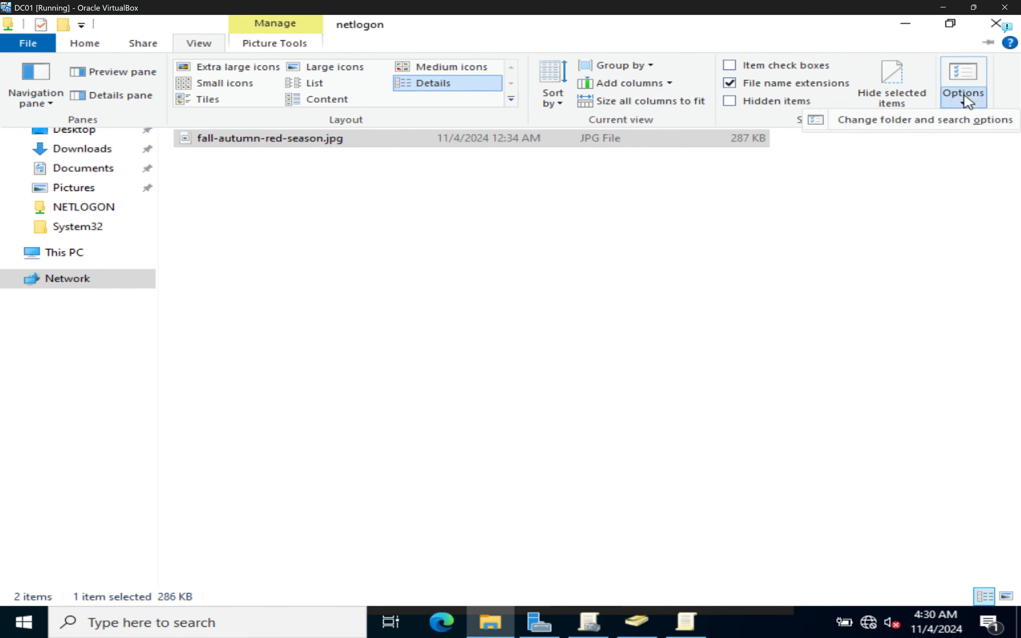
pyautogui.click(869, 129)
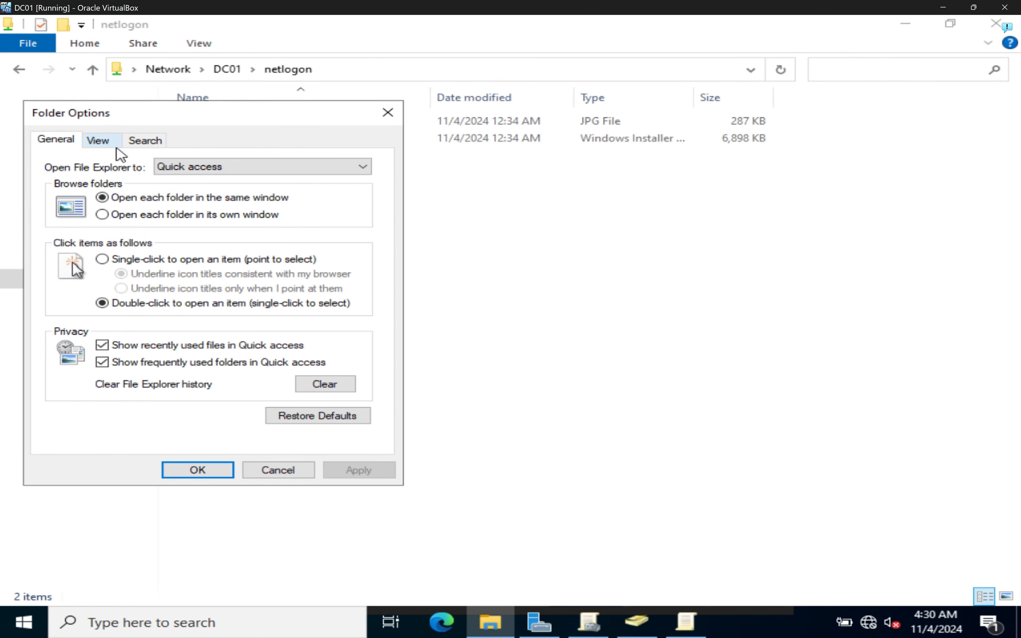
pyautogui.click(107, 144)
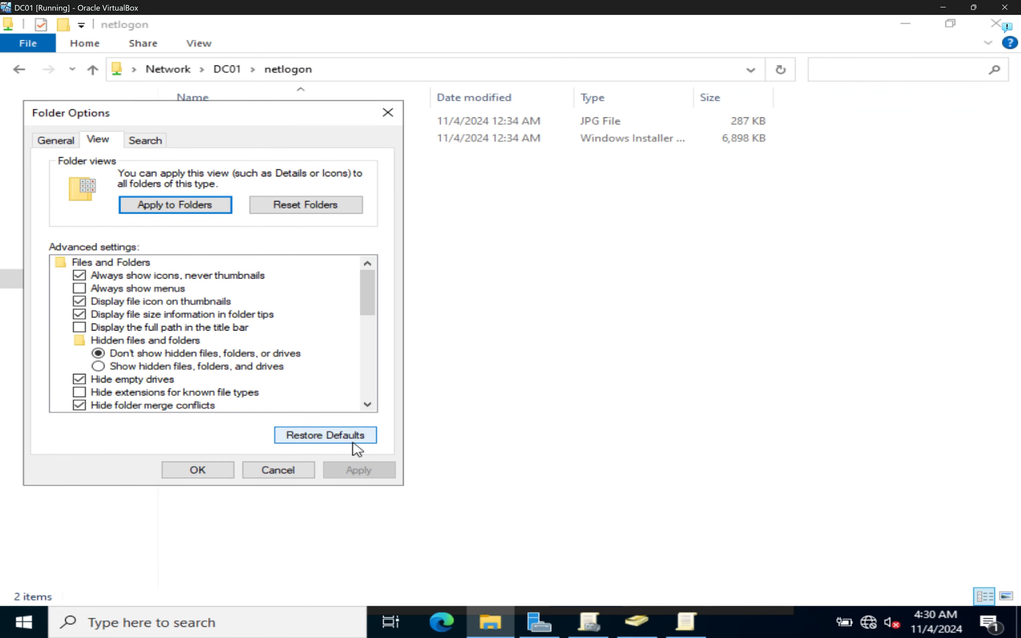
pyautogui.click(337, 442)
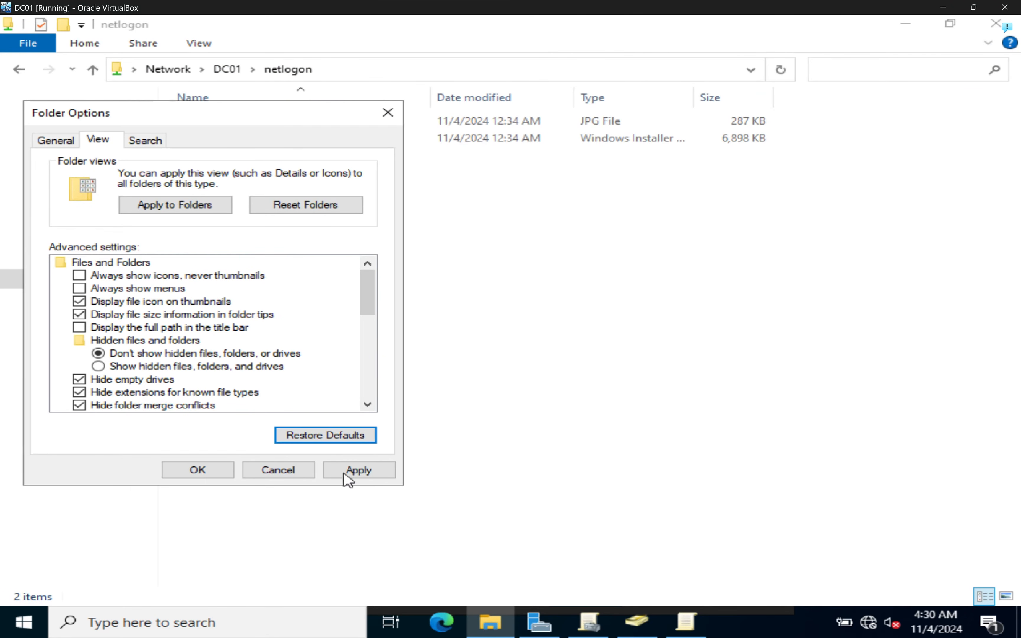
pyautogui.click(354, 471)
pyautogui.click(192, 473)
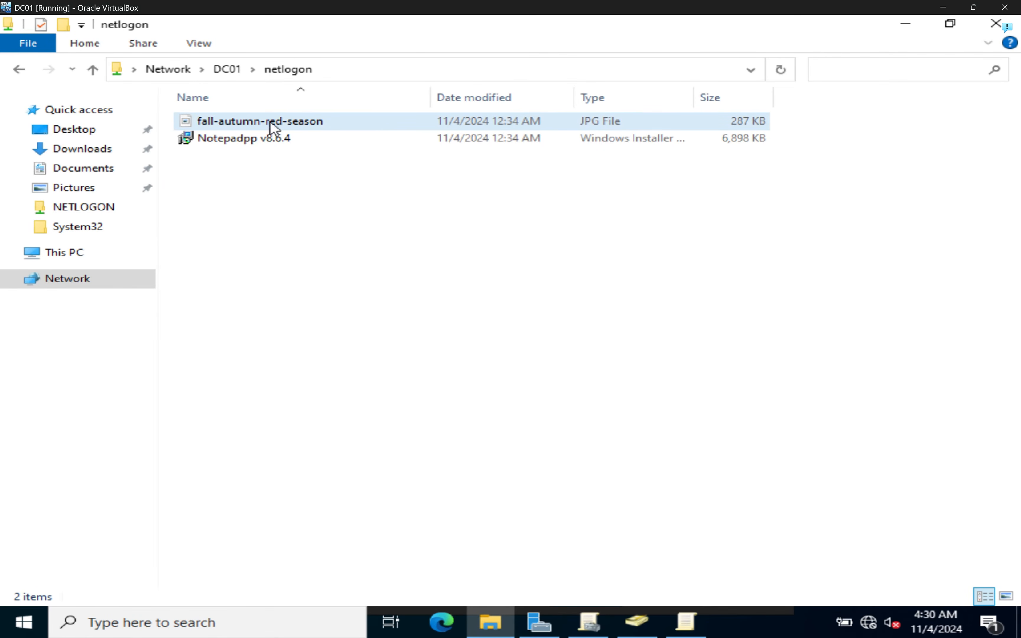
pyautogui.click(255, 127)
pyautogui.click(251, 139)
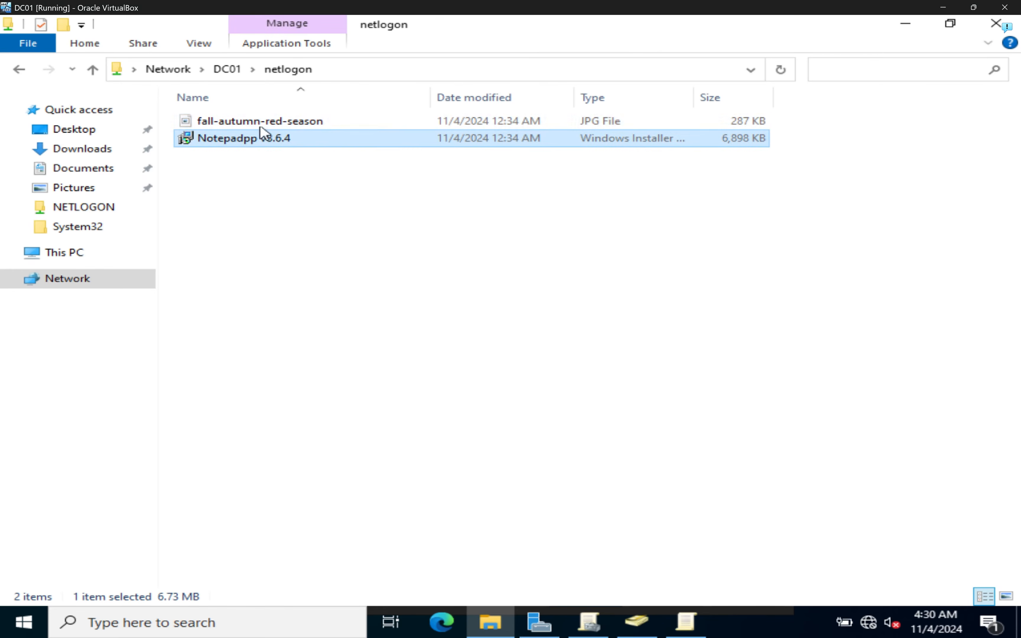
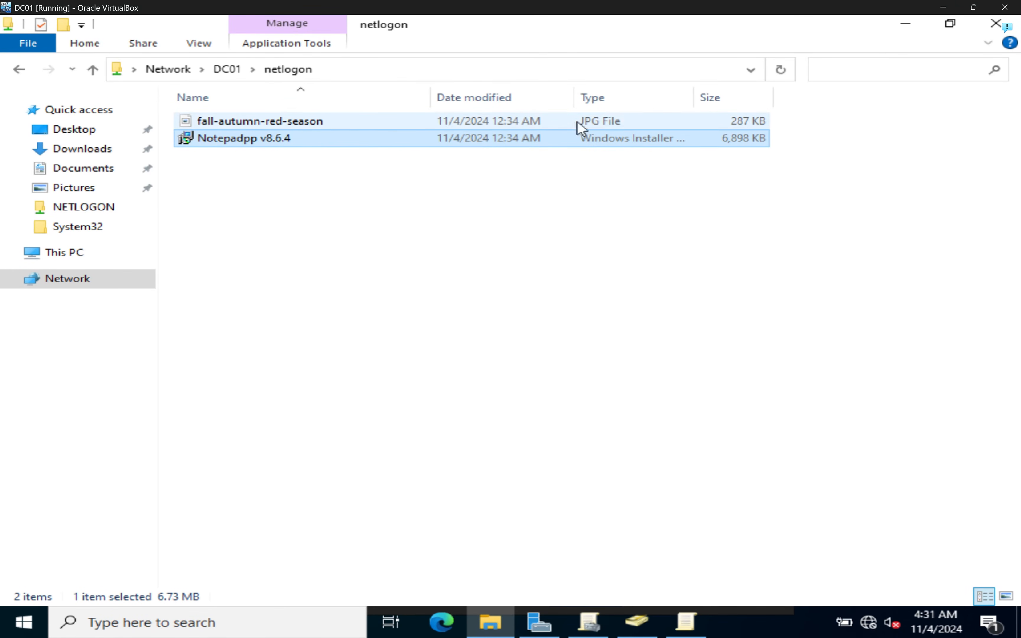
# - Turn off "Hide extensions for known file types" in the advanced view settings of Folder Options and apply the change
pyautogui.click(338, 123)
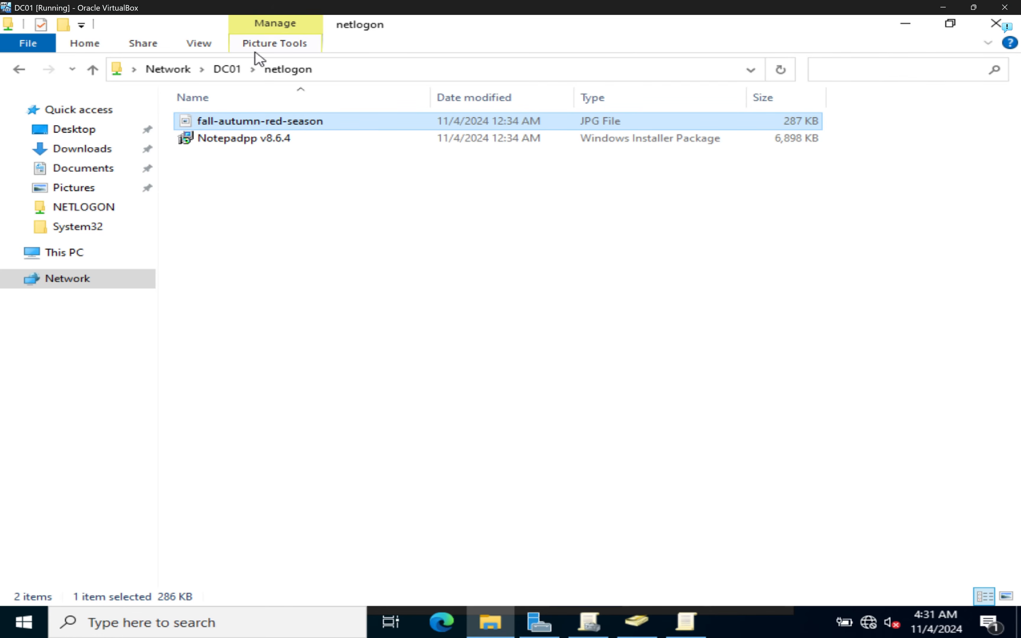
pyautogui.click(208, 49)
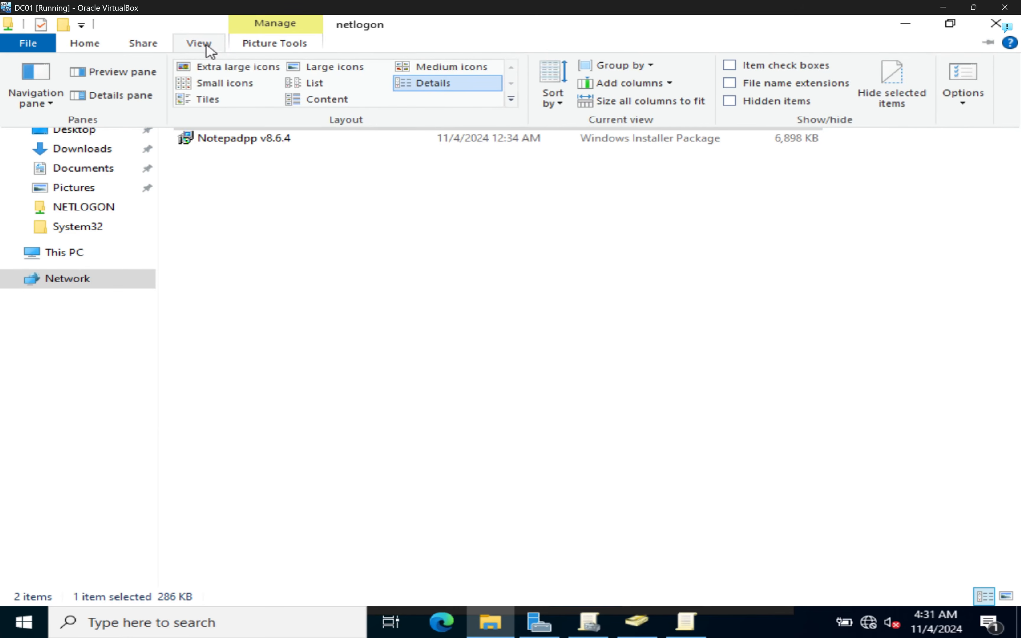
pyautogui.click(962, 102)
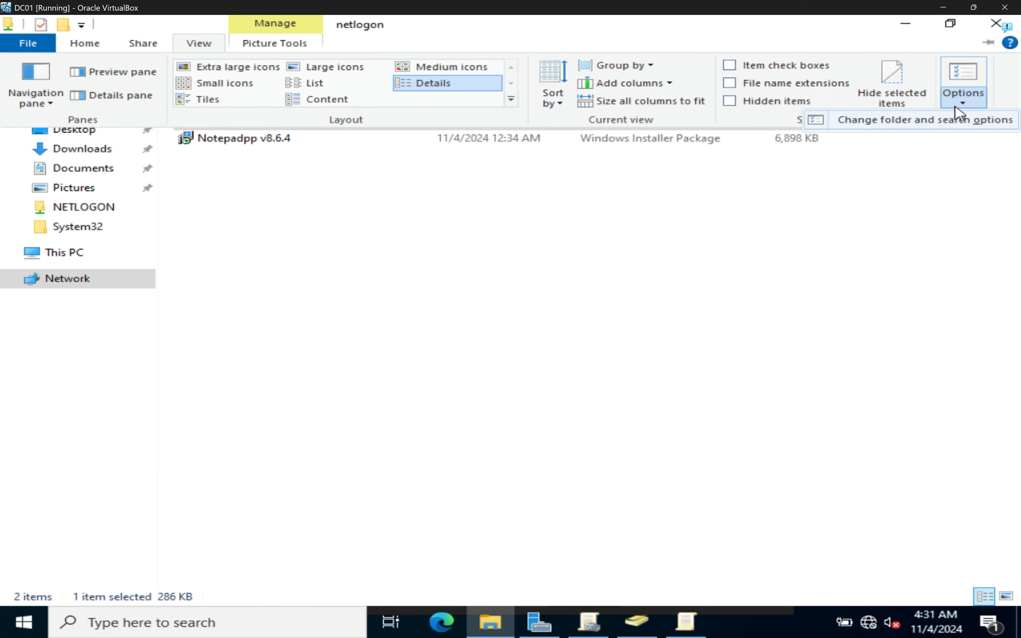
pyautogui.click(905, 123)
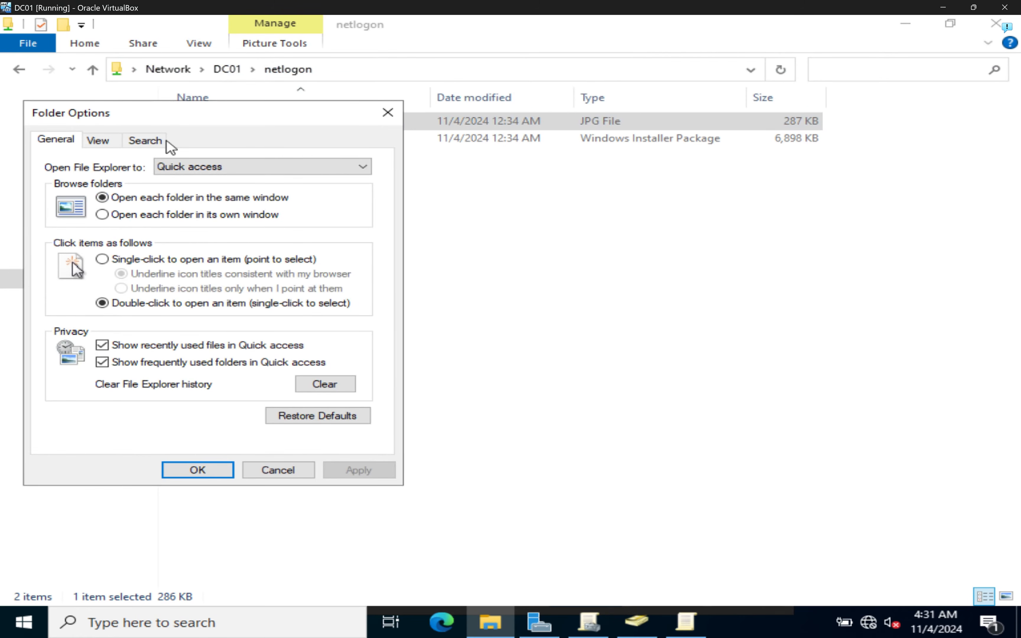
pyautogui.click(102, 141)
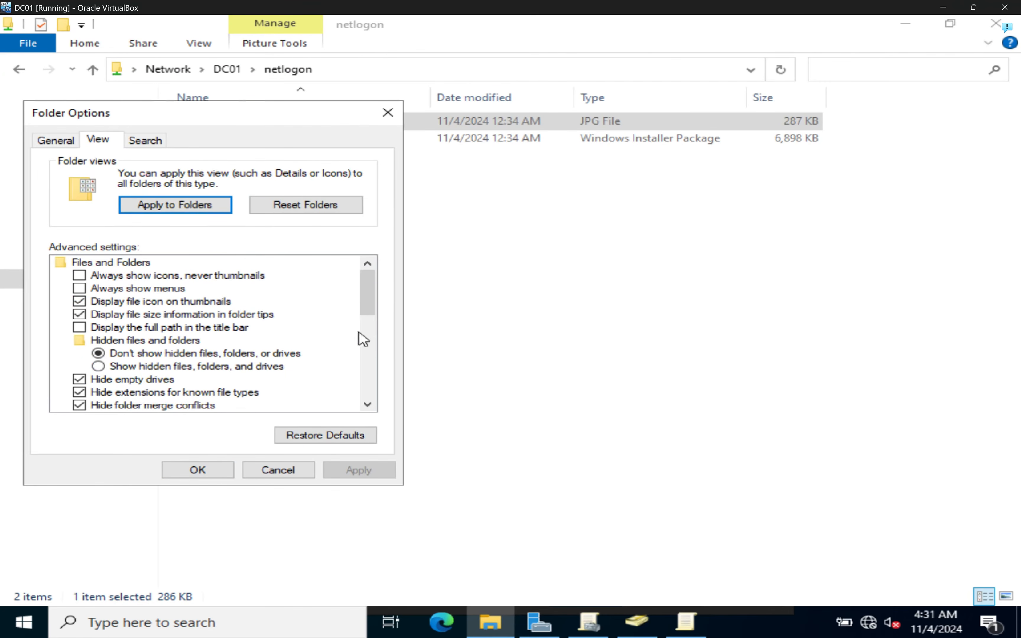
pyautogui.moveTo(364, 308); pyautogui.dragTo(363, 322)
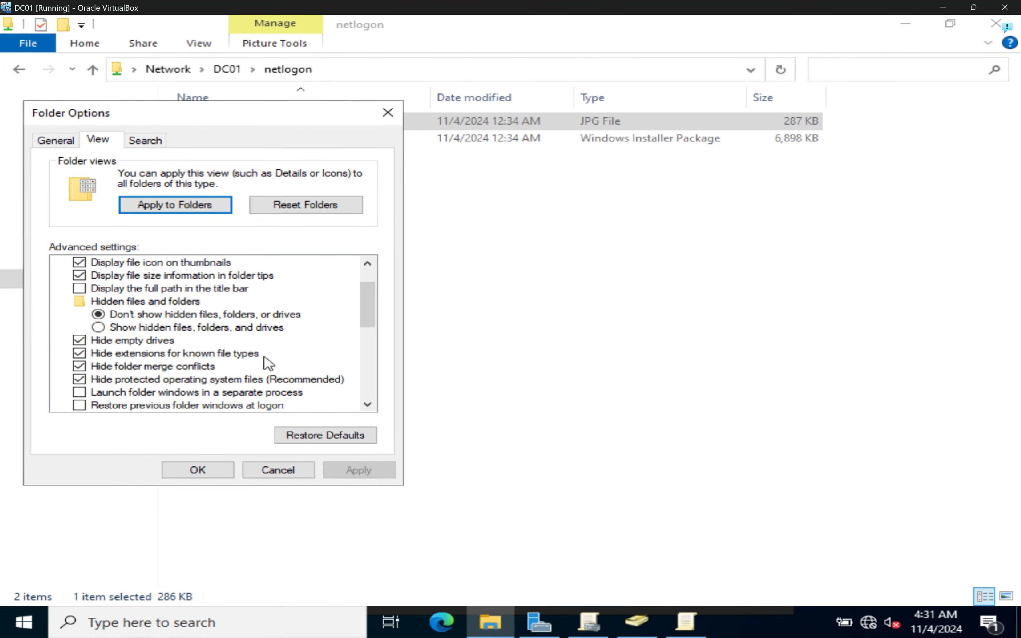
pyautogui.click(84, 353)
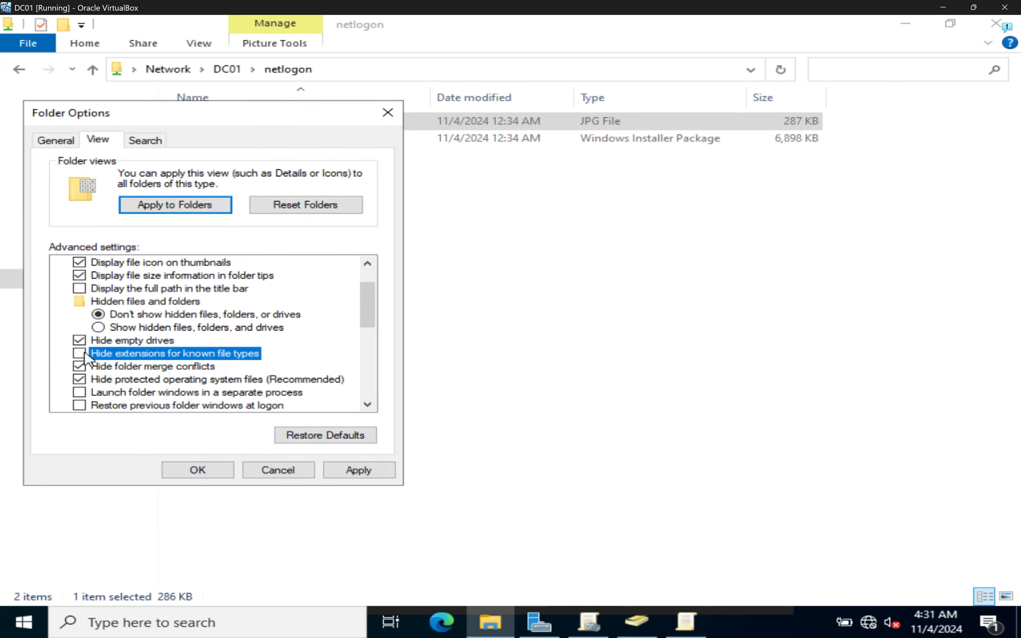
pyautogui.click(357, 472)
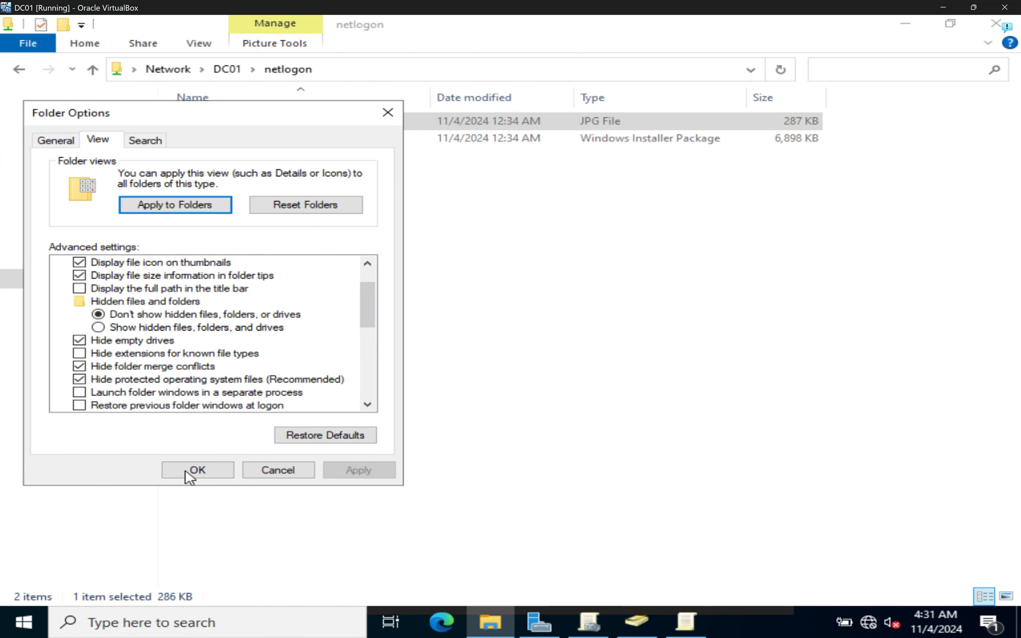
pyautogui.click(174, 471)
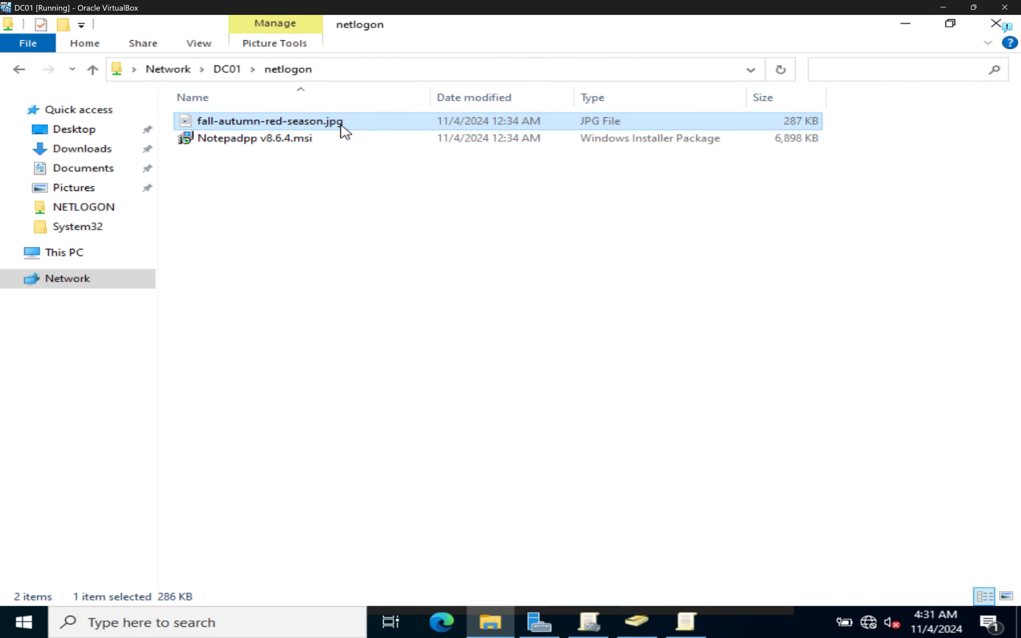
# - Copy the wallpaper image's full file name and append fall-autumn-red-season.jpg to the Wallpaper Name path in the Desktop Wallpaper setting
pyautogui.click(341, 124)
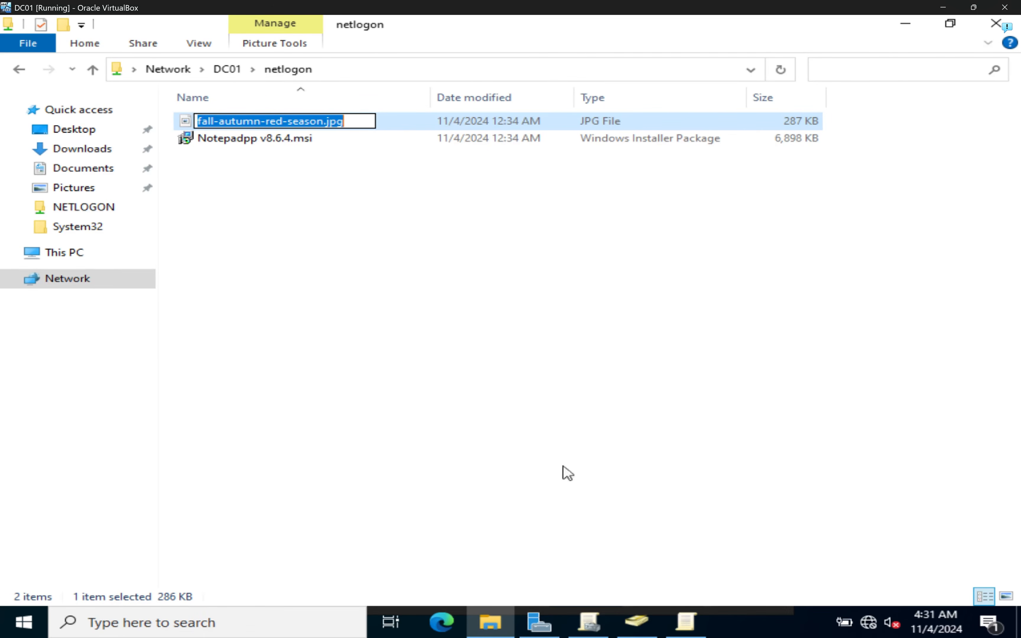
pyautogui.click(686, 622)
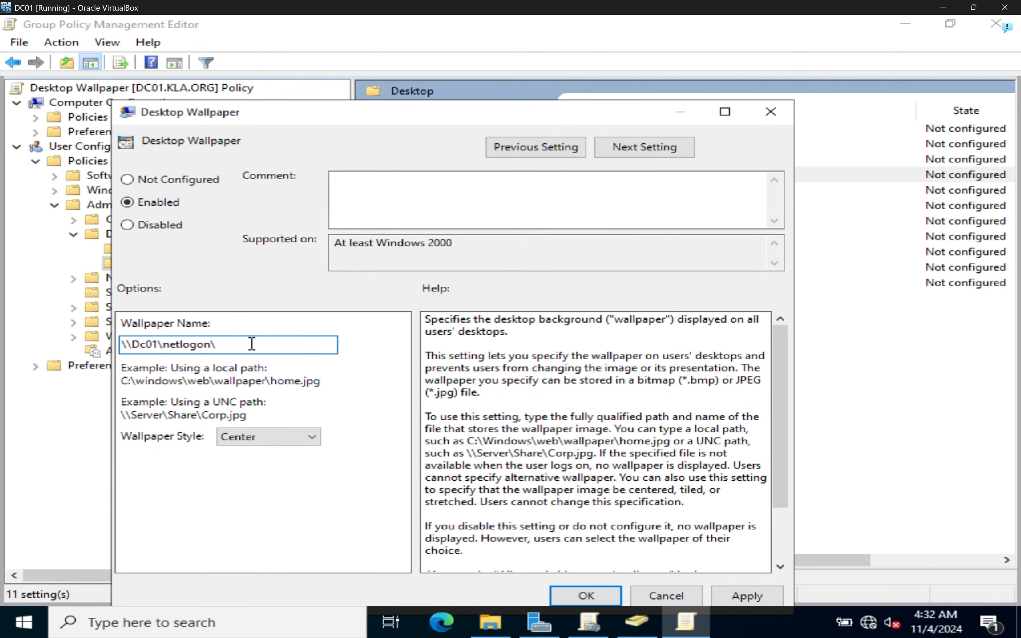
pyautogui.write('fall-autumn-red-season.jpg')
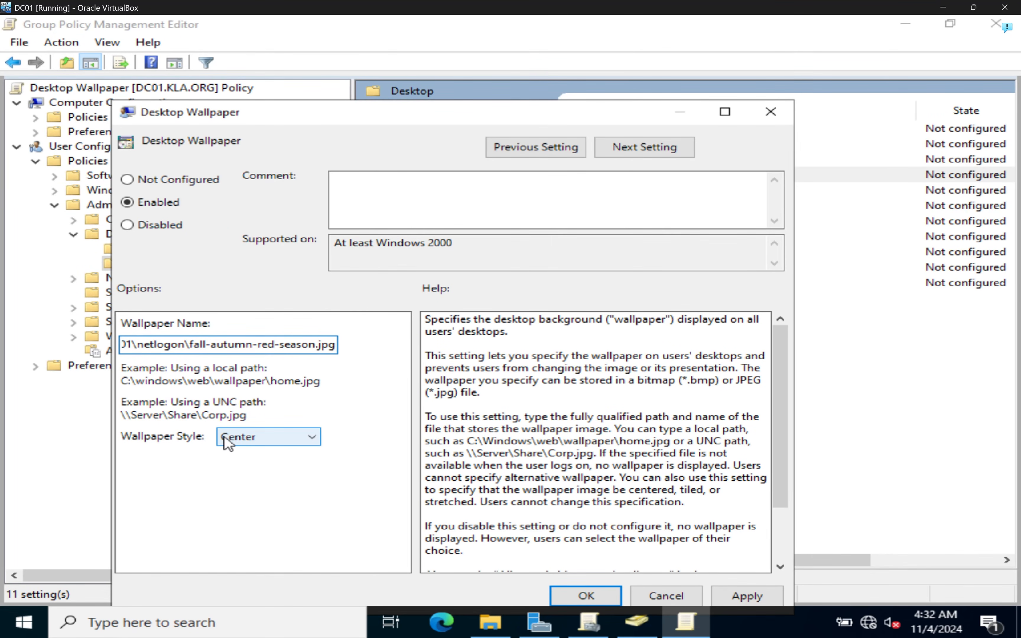
# - Set the Wallpaper Style to Fill, then apply and close the Desktop Wallpaper setting
pyautogui.click(245, 437)
pyautogui.click(236, 465)
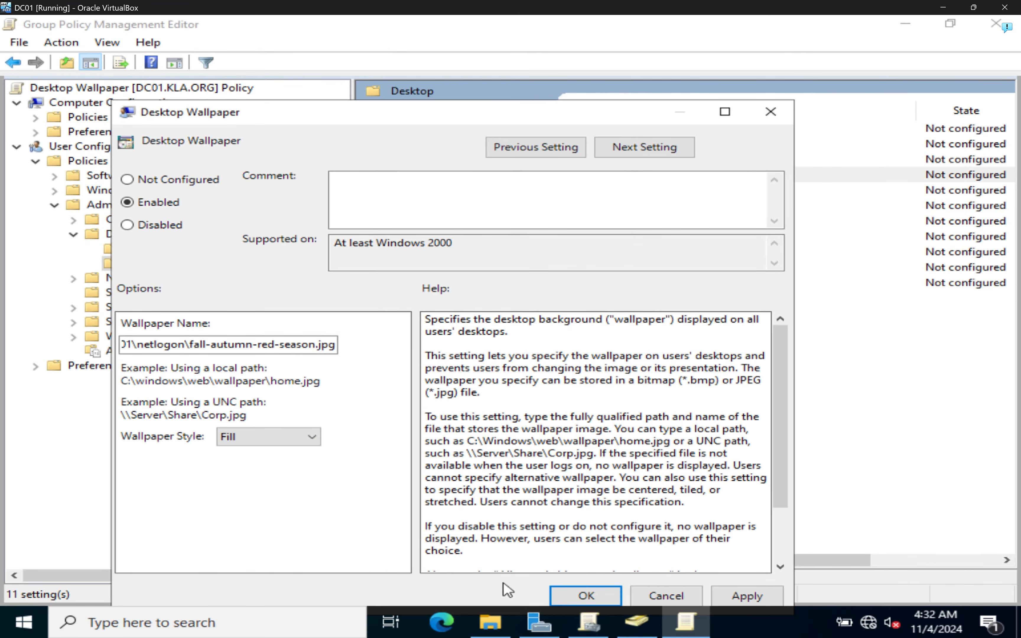
pyautogui.click(740, 598)
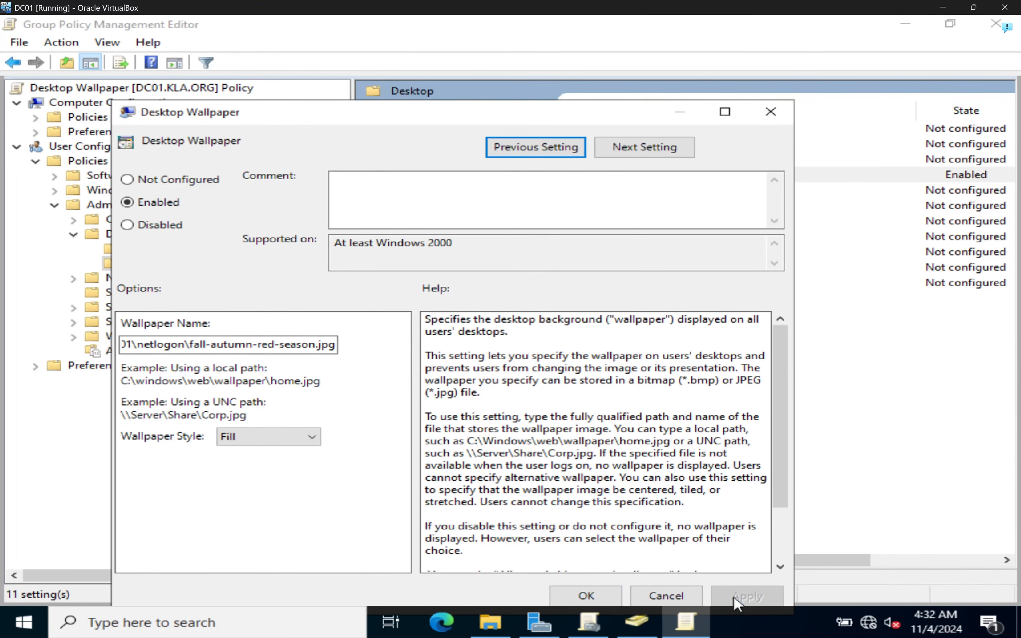
pyautogui.click(614, 606)
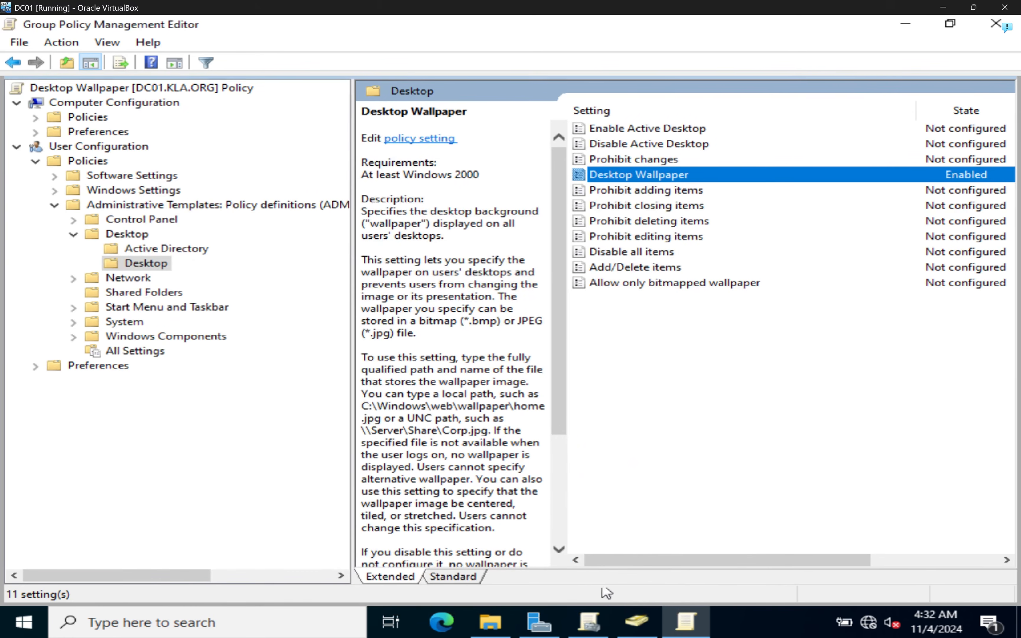
# - Close the policy editor and view the contents of the KLA Domain Users OU in Active Directory Users and Computers
pyautogui.click(995, 24)
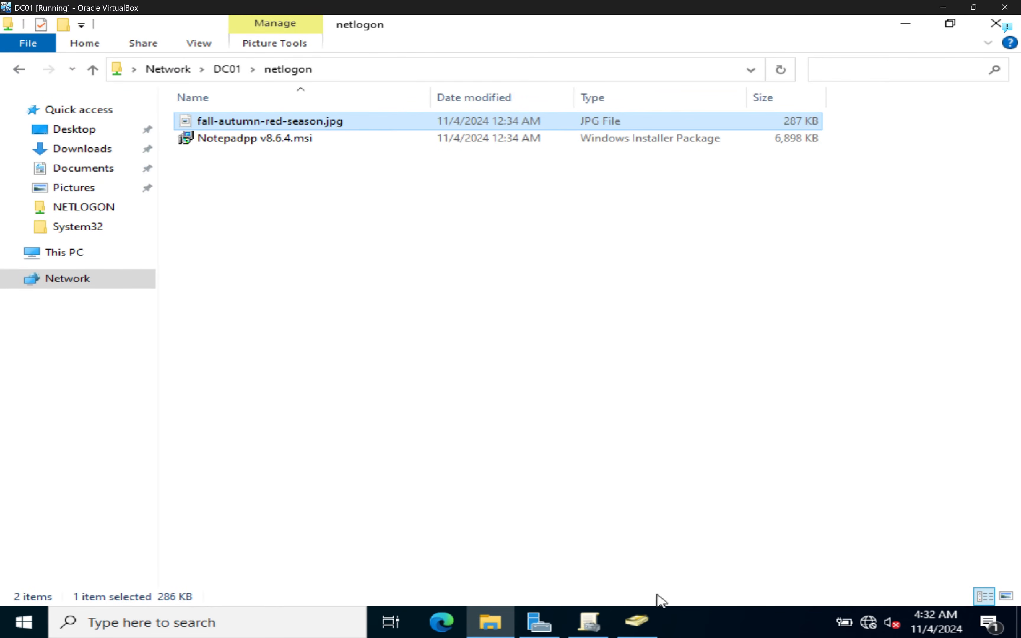
pyautogui.click(594, 614)
pyautogui.click(591, 620)
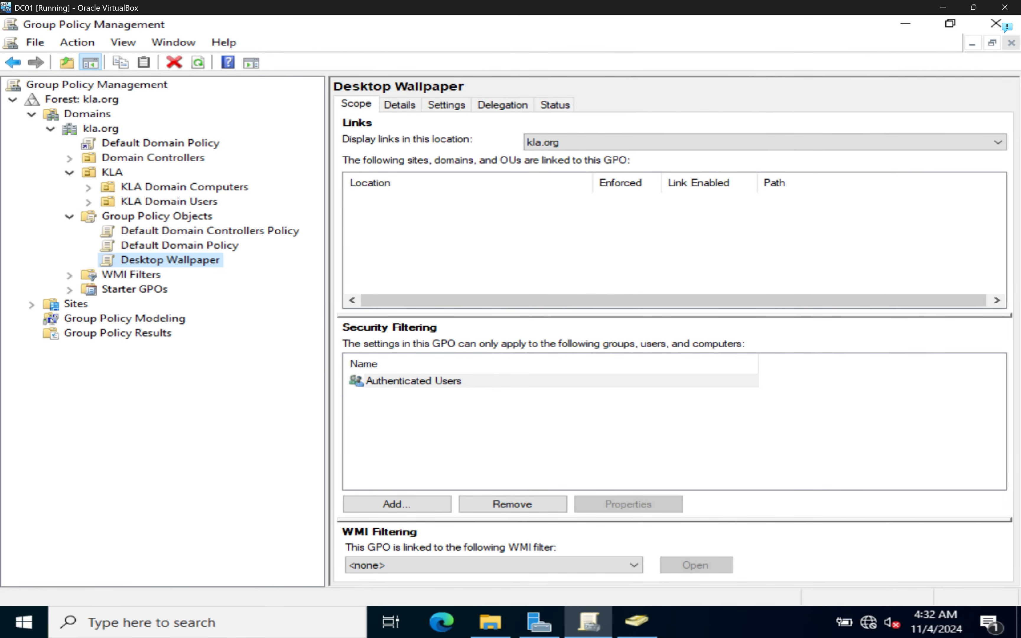
pyautogui.click(653, 624)
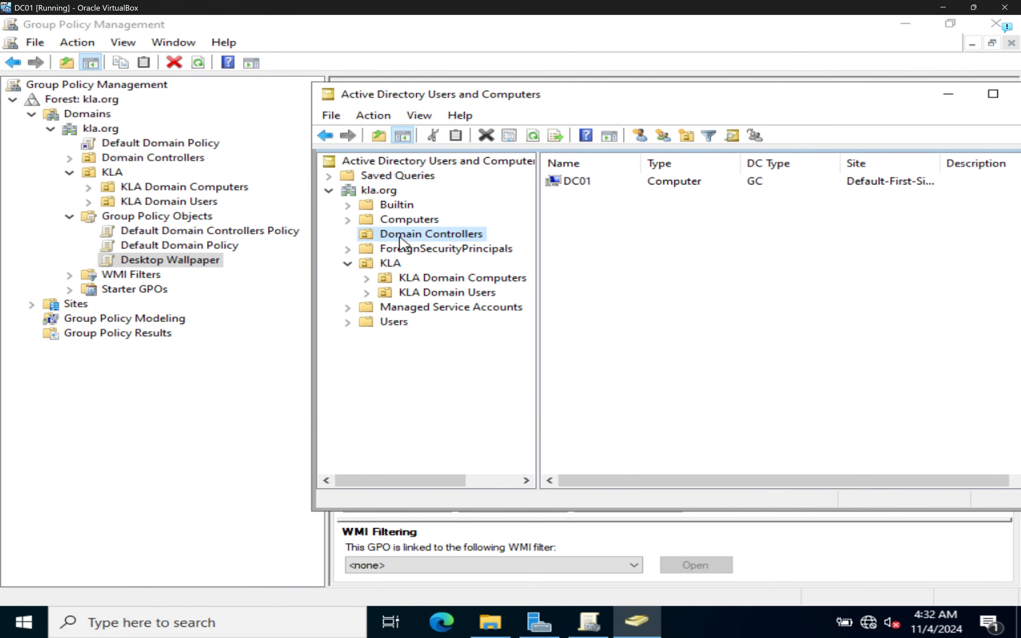
pyautogui.click(450, 294)
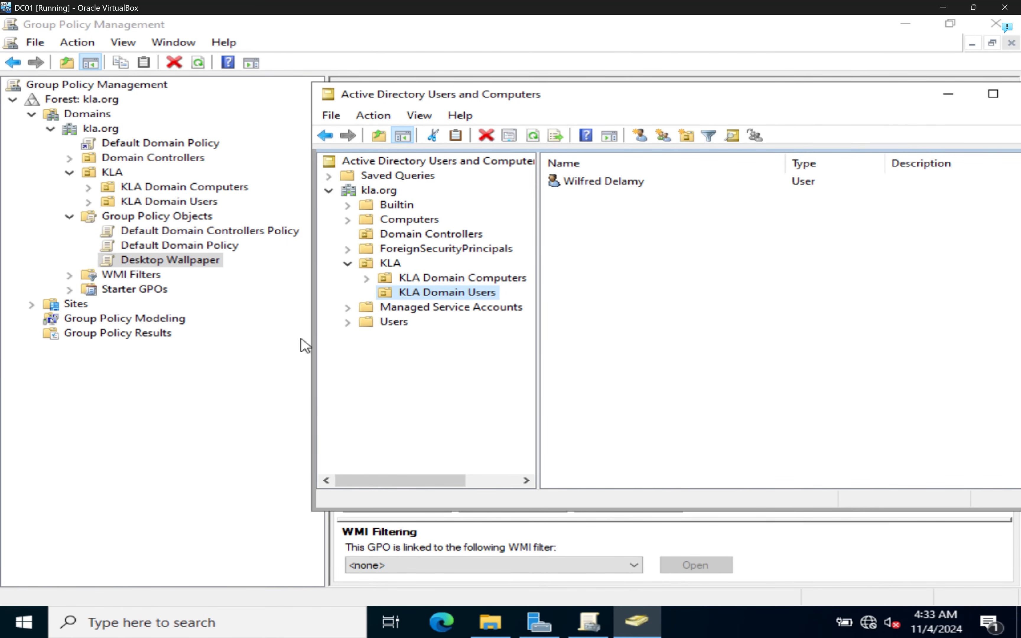
# - Link the existing Desktop Wallpaper GPO to the KLA Domain Users OU in Group Policy Management and expand the OU
pyautogui.click(228, 353)
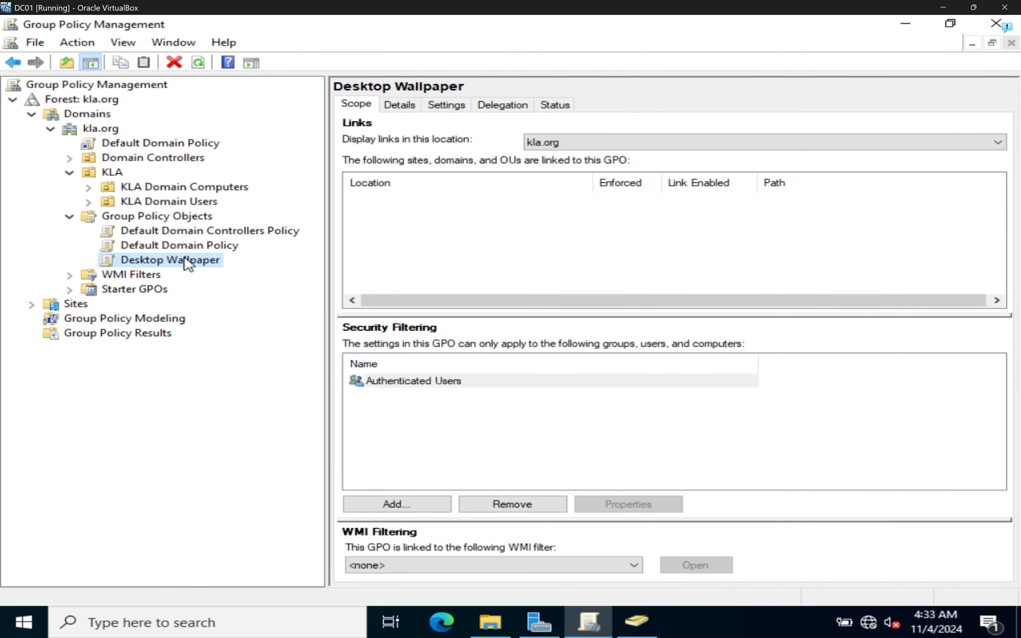
pyautogui.click(173, 202)
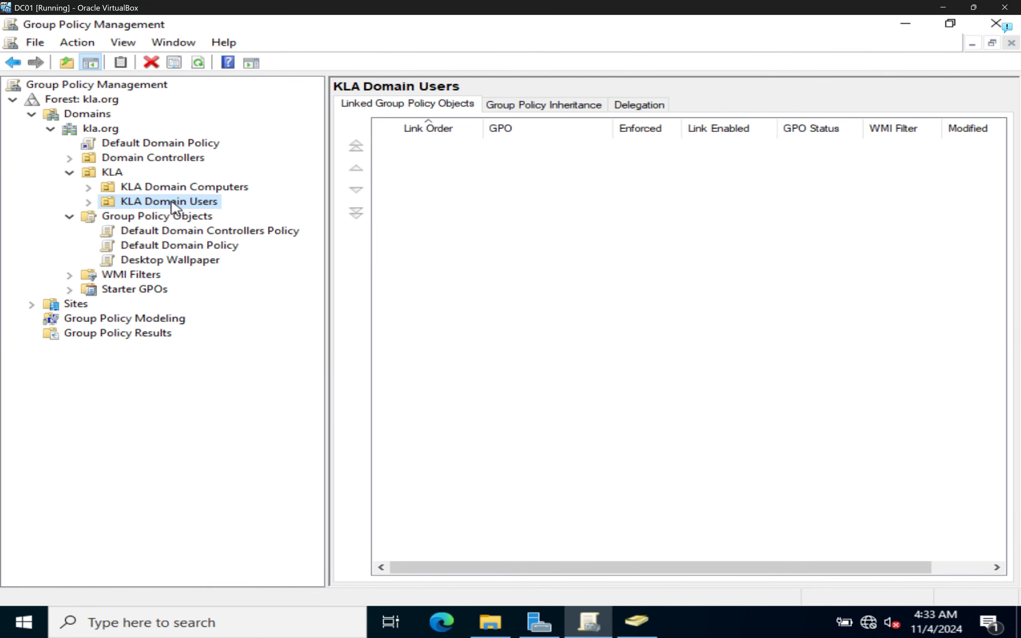
pyautogui.rightClick(173, 207)
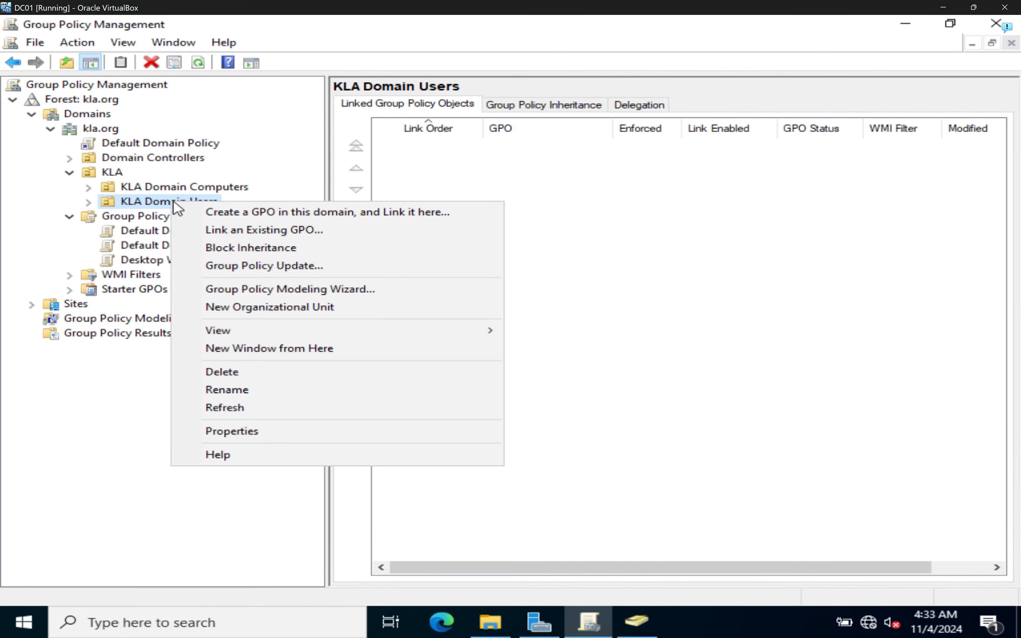
pyautogui.click(253, 231)
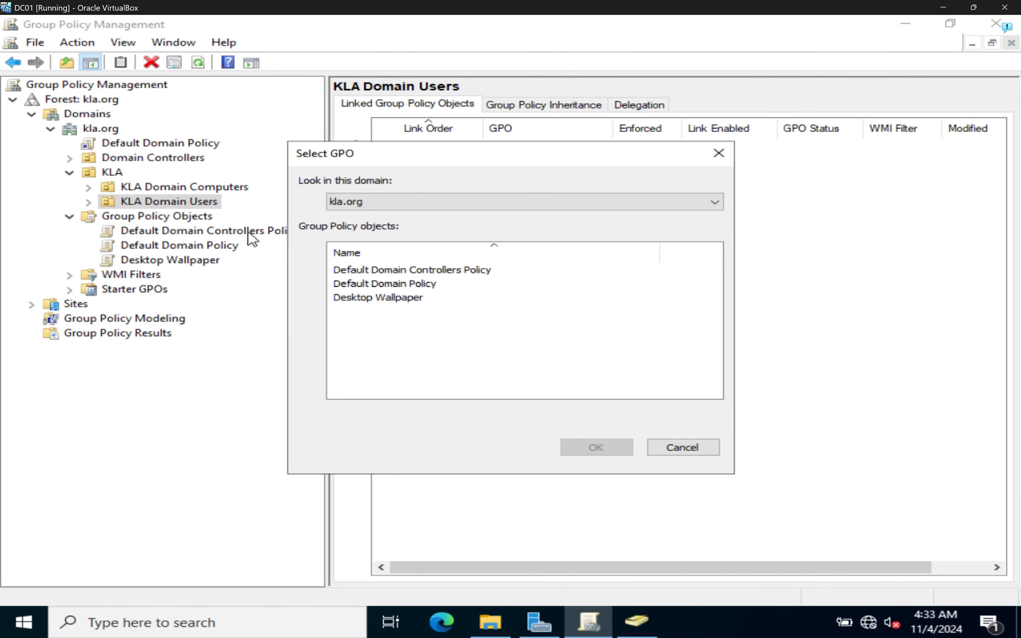
pyautogui.click(368, 300)
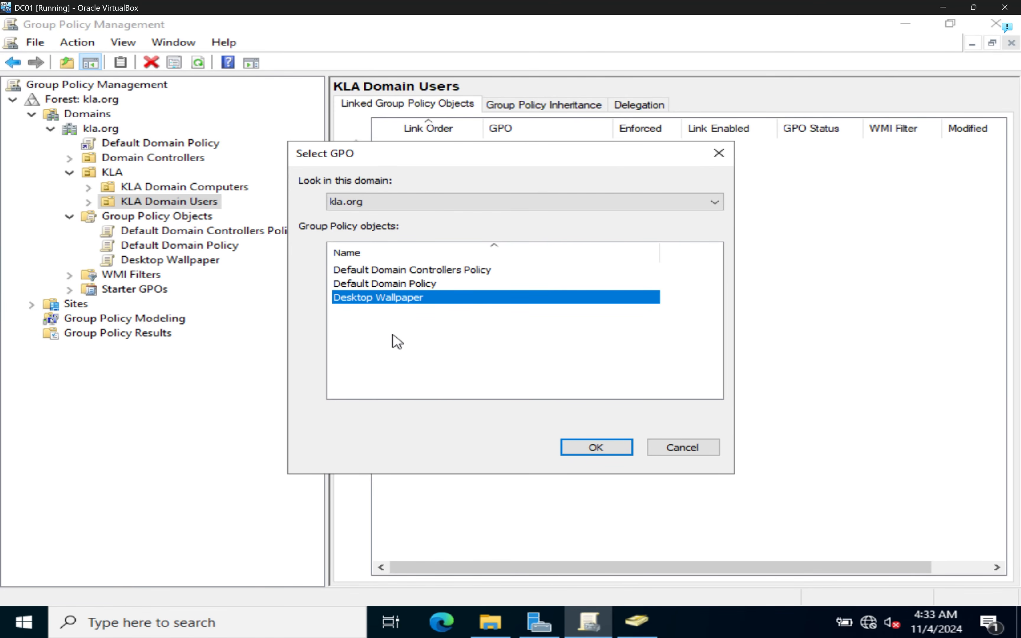
pyautogui.click(593, 448)
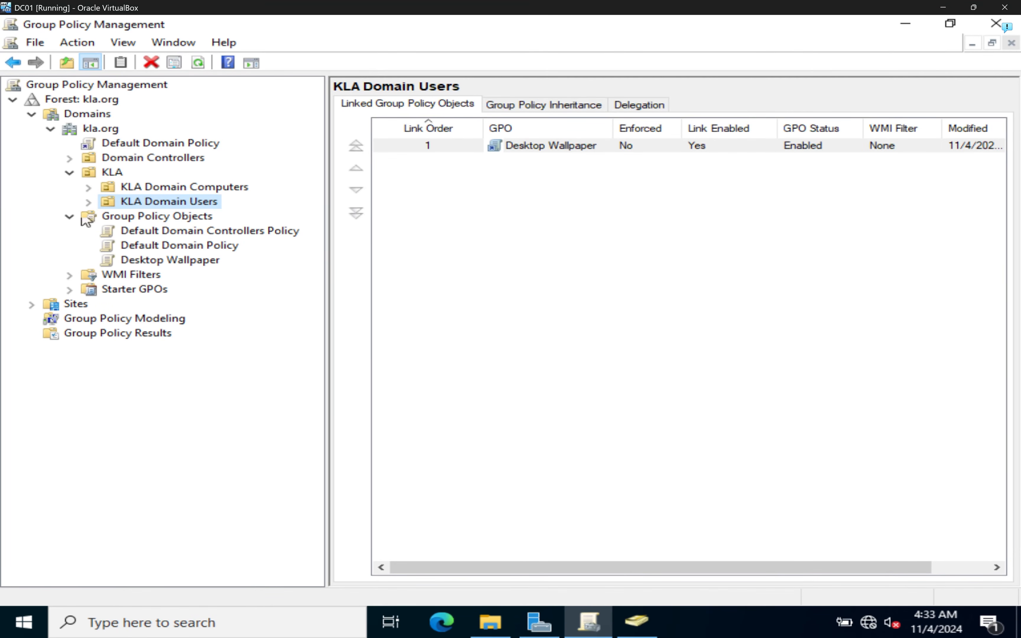
pyautogui.click(88, 202)
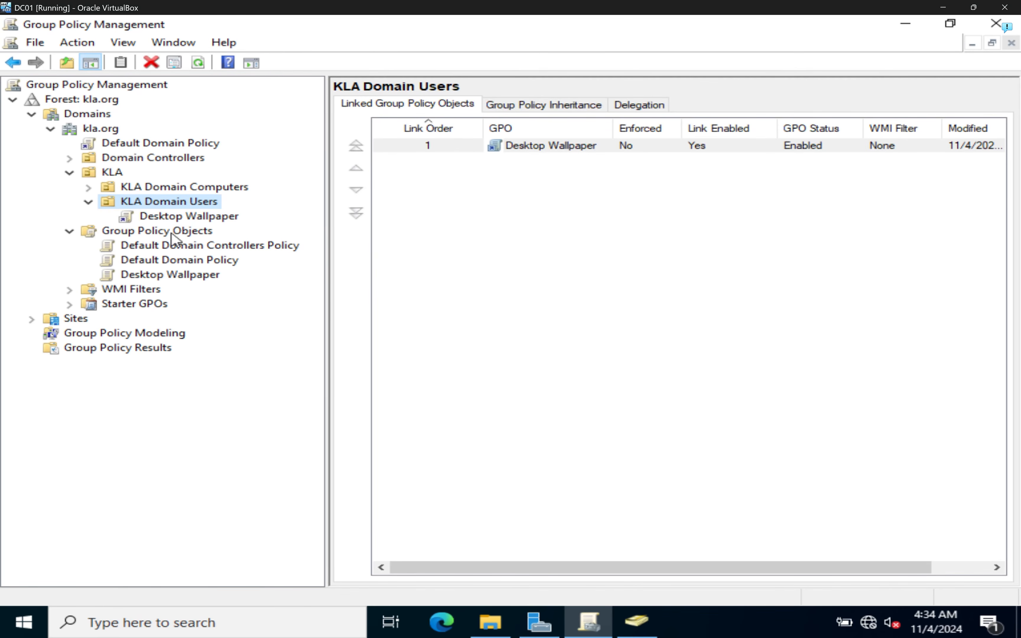
pyautogui.rightClick(174, 217)
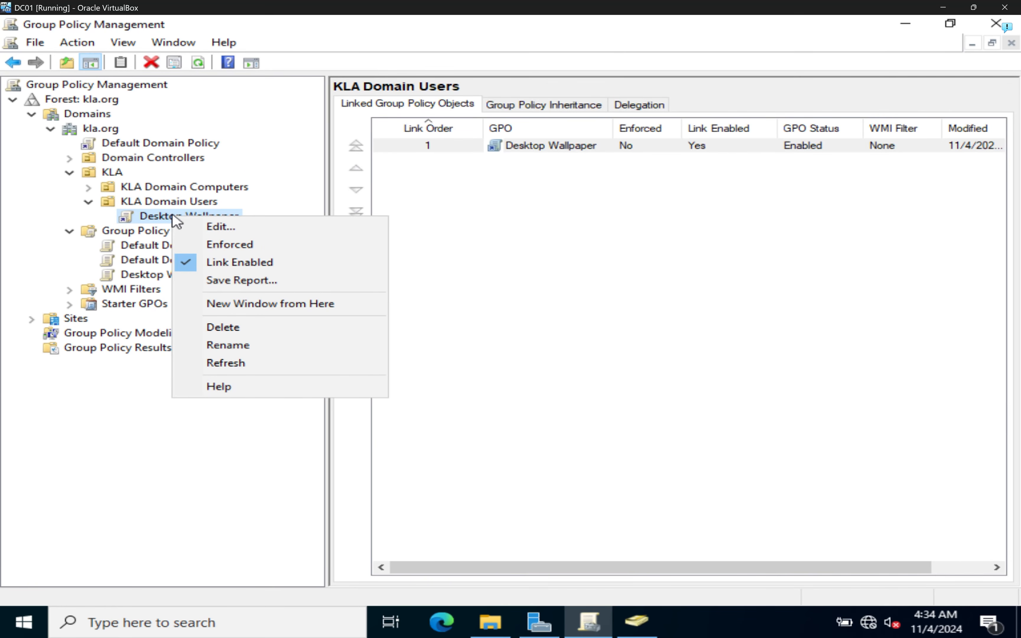
pyautogui.click(225, 329)
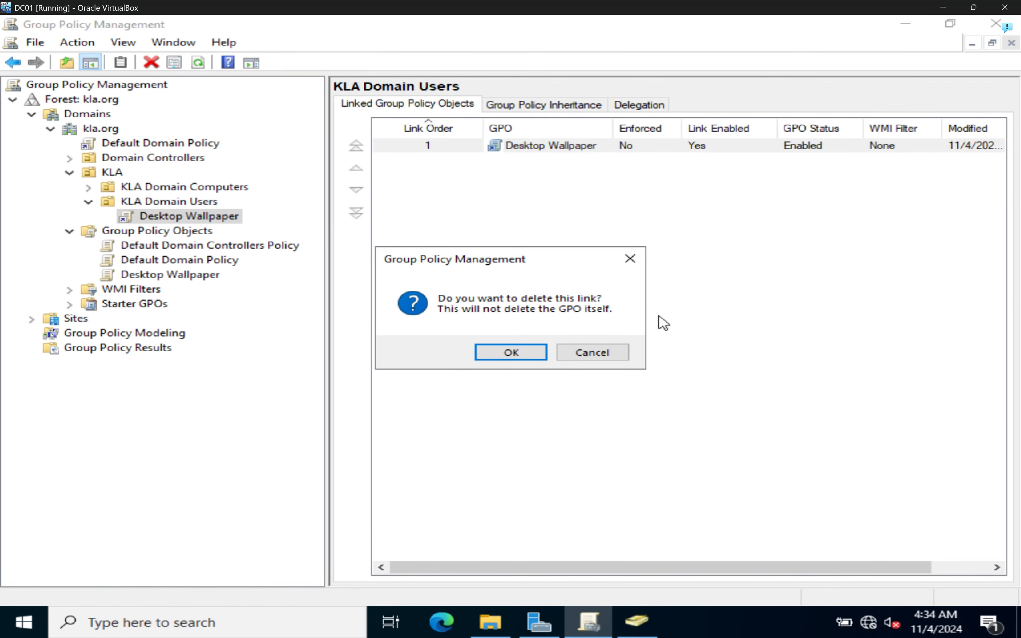
pyautogui.click(562, 355)
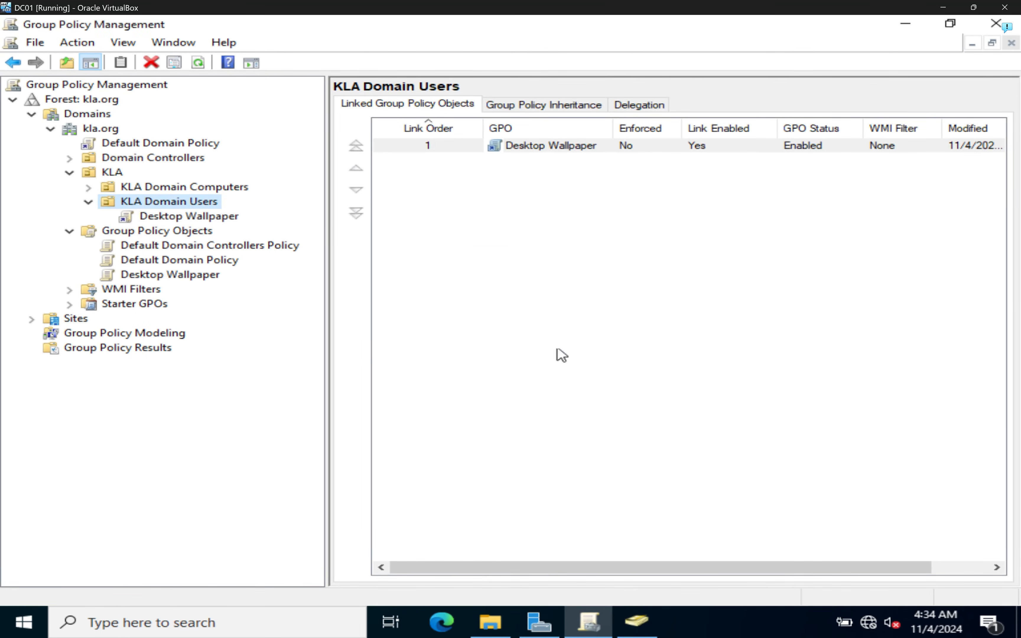
# - Review the scope of the Desktop Wallpaper link under KLA Domain Users and the available actions for the GPO itself
pyautogui.click(162, 217)
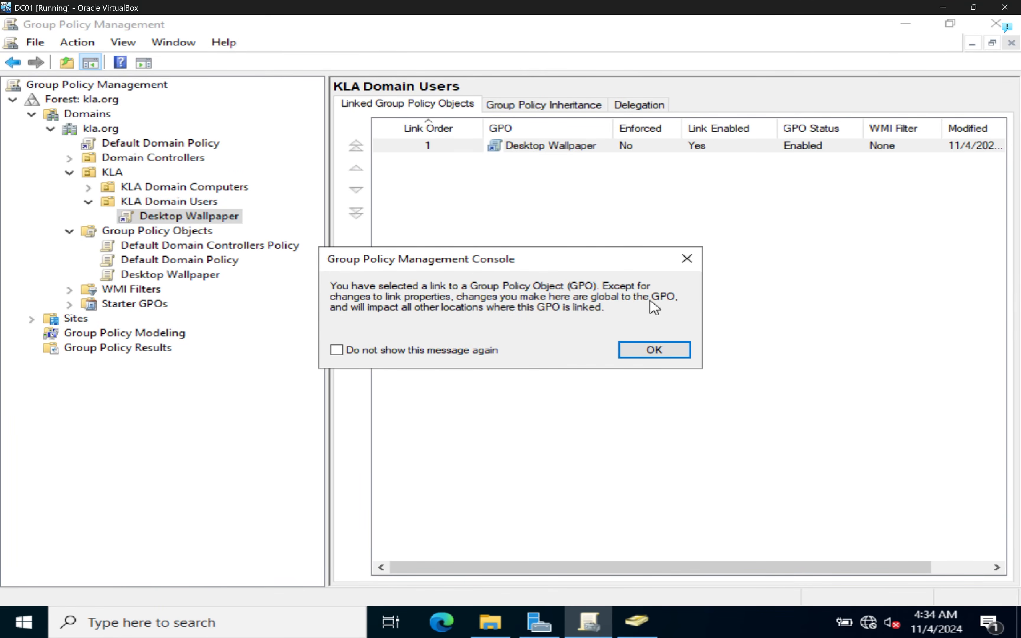
pyautogui.click(638, 353)
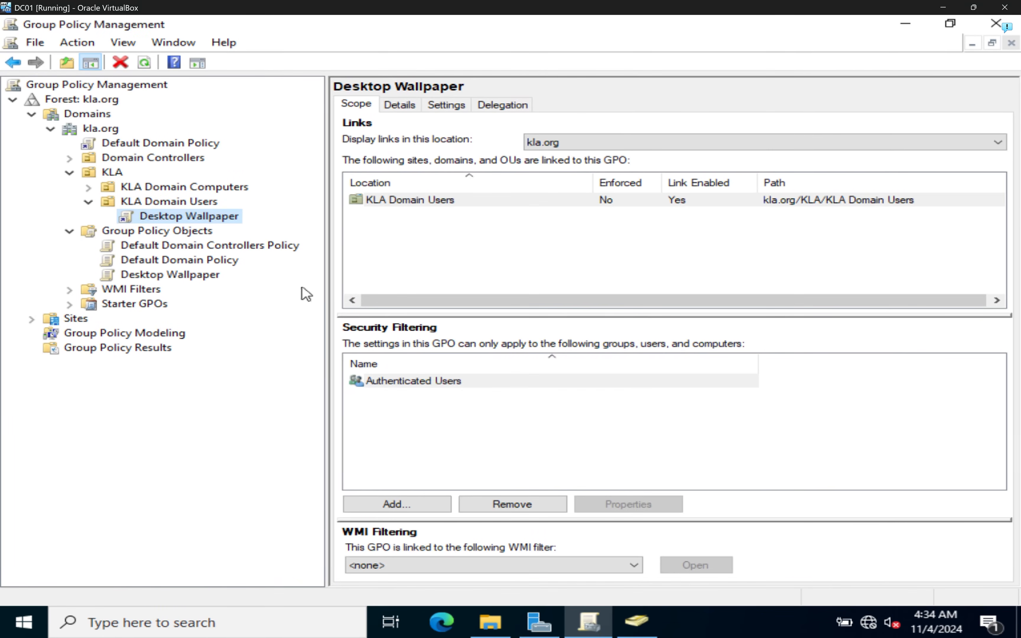
pyautogui.rightClick(180, 278)
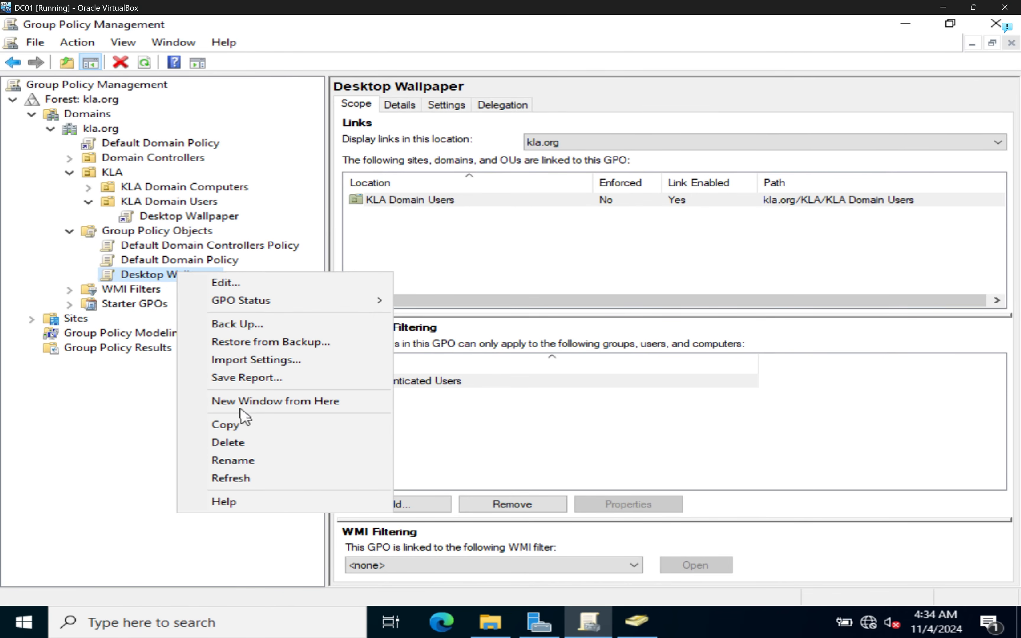
pyautogui.click(142, 457)
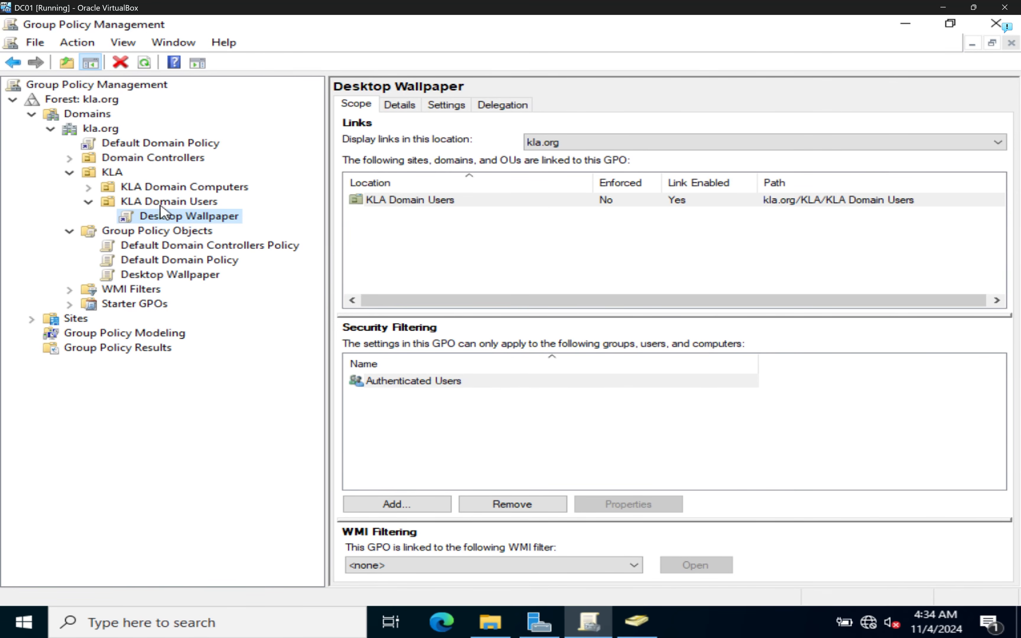
pyautogui.click(176, 203)
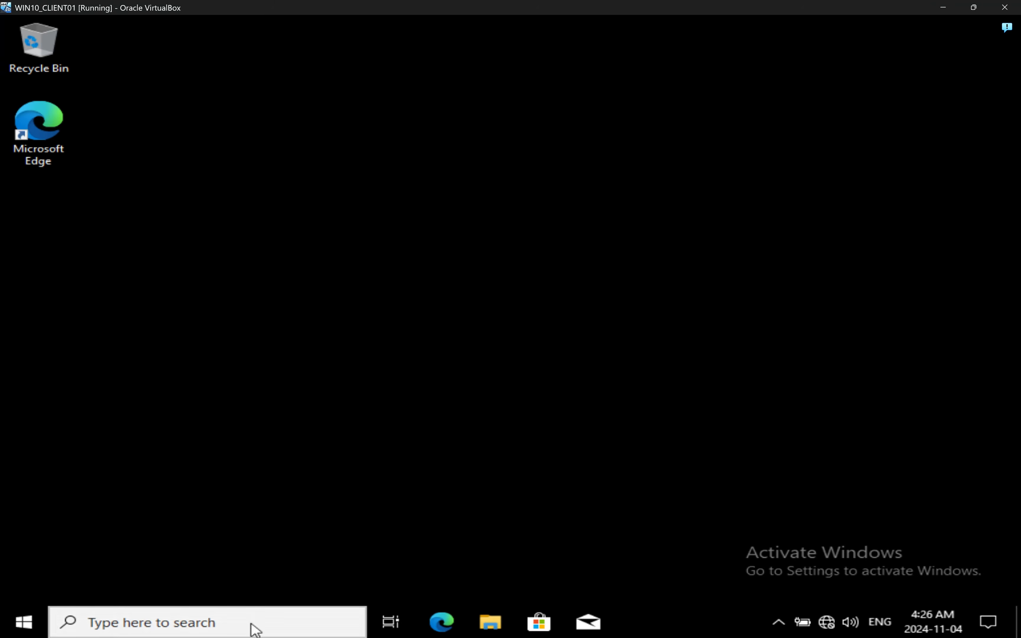
# - Check the signed-in account on the WIN10_CLIENT01 machine by running whoami in Command Prompt
pyautogui.click(250, 626)
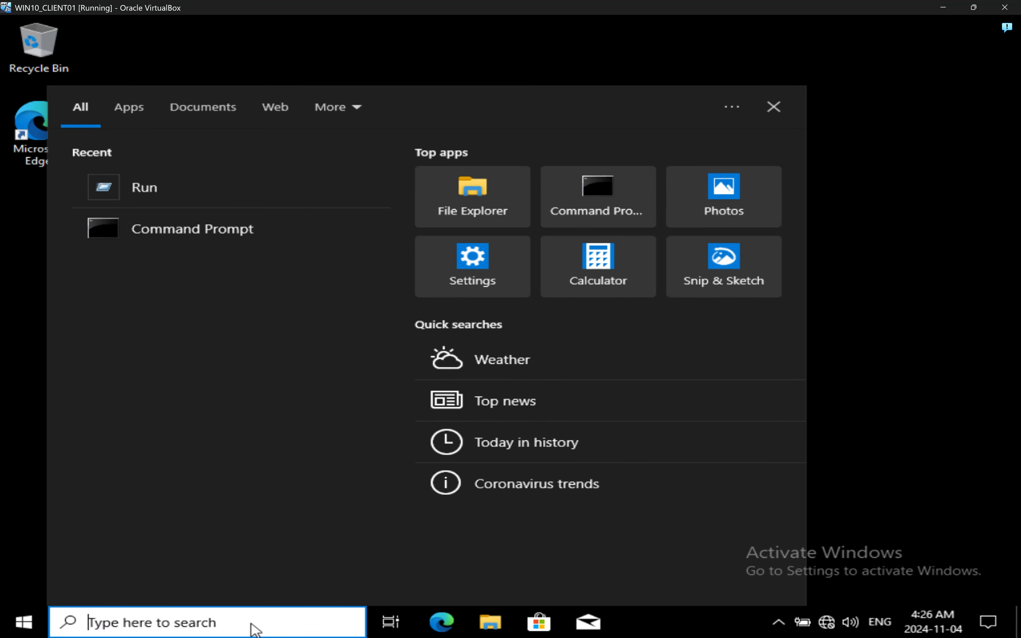
pyautogui.click(209, 240)
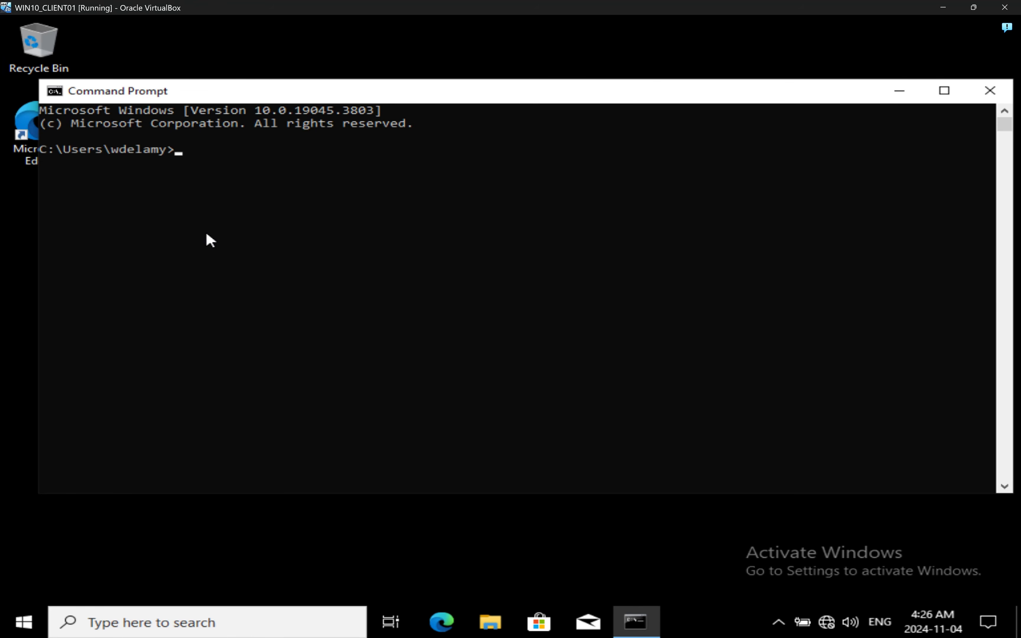
pyautogui.write('whoami')
pyautogui.press('Return')
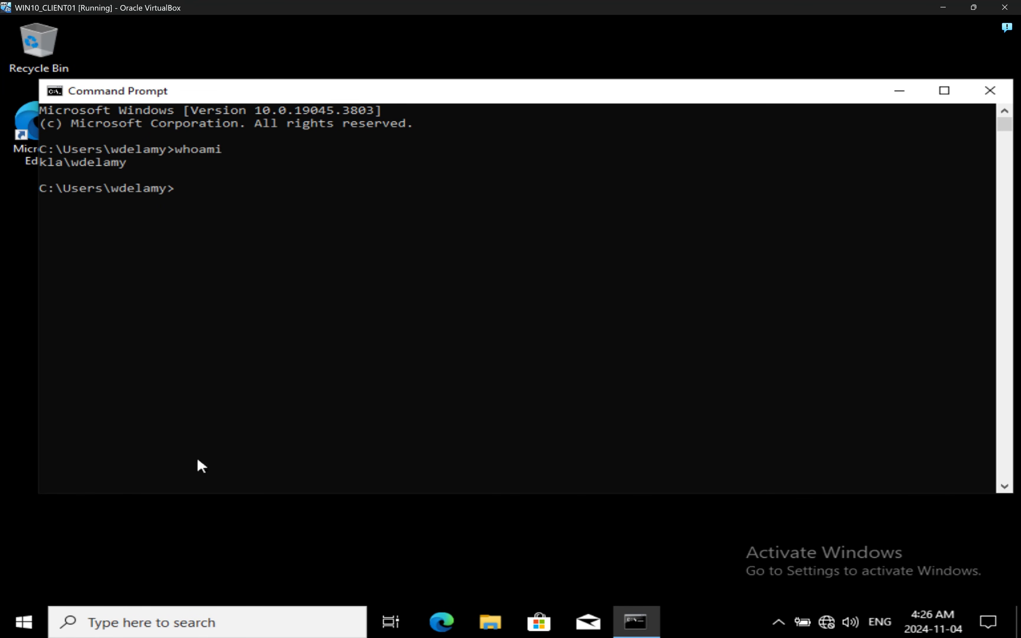
# - Check which user is signed in through the detailed view of Task Manager, then close it
pyautogui.click(162, 622)
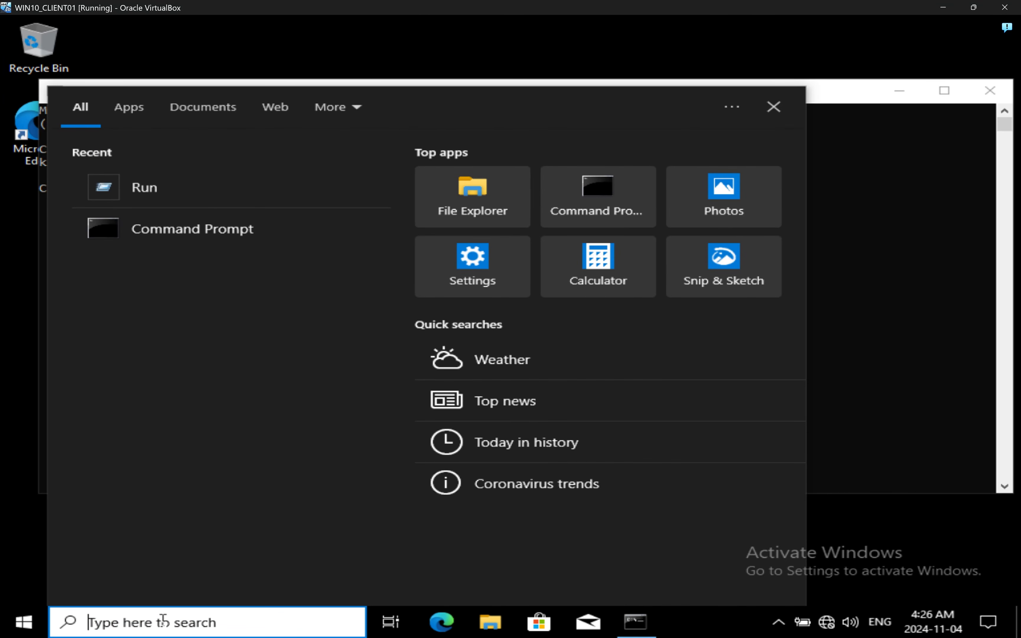
pyautogui.hotkey('ctrl', 'shift', 'Escape')
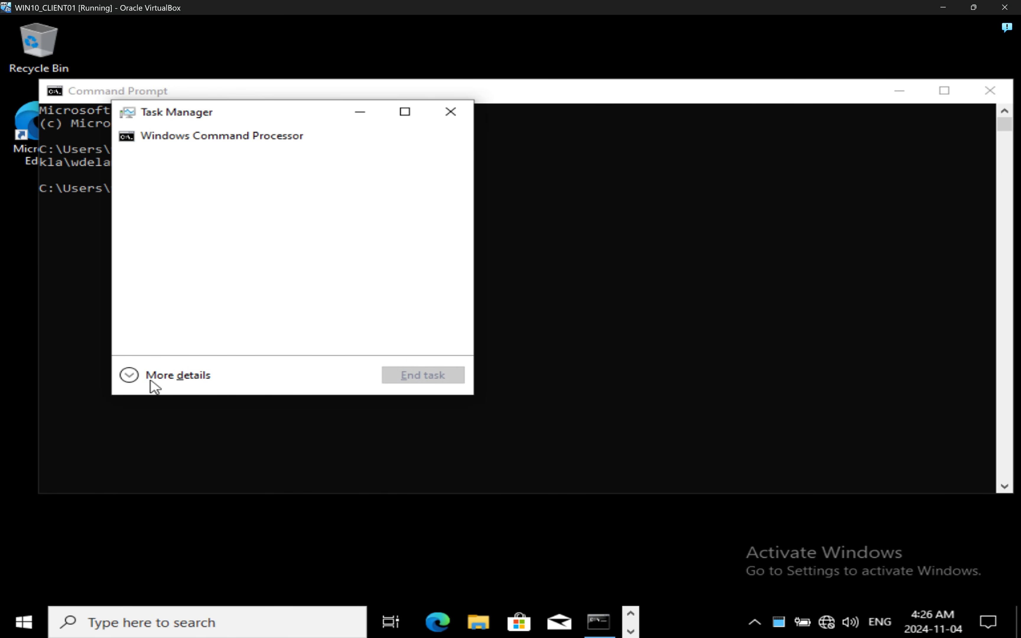
pyautogui.click(168, 376)
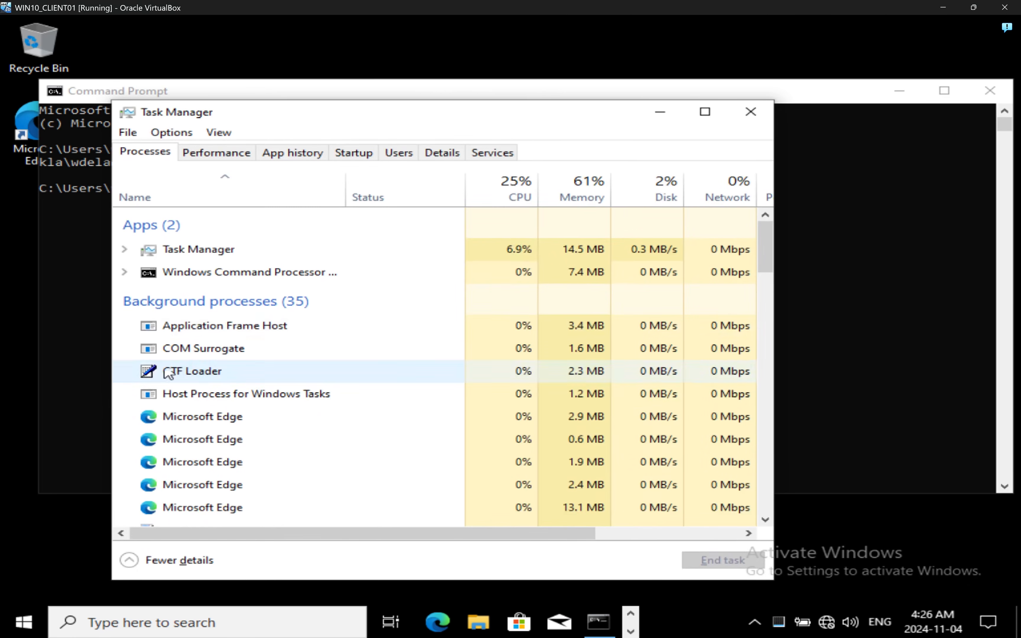
pyautogui.click(396, 159)
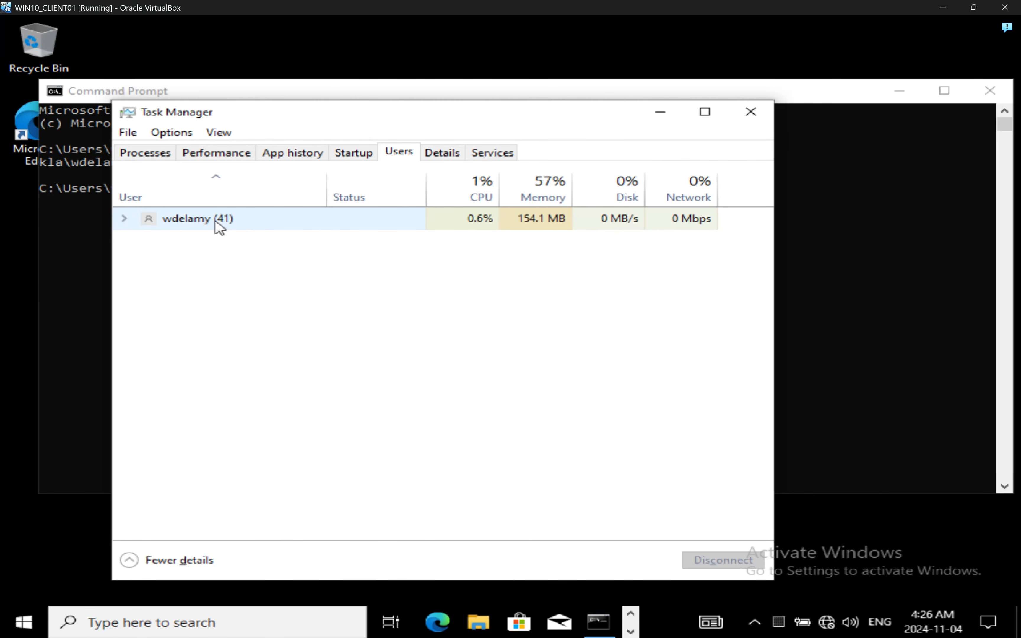
pyautogui.click(752, 121)
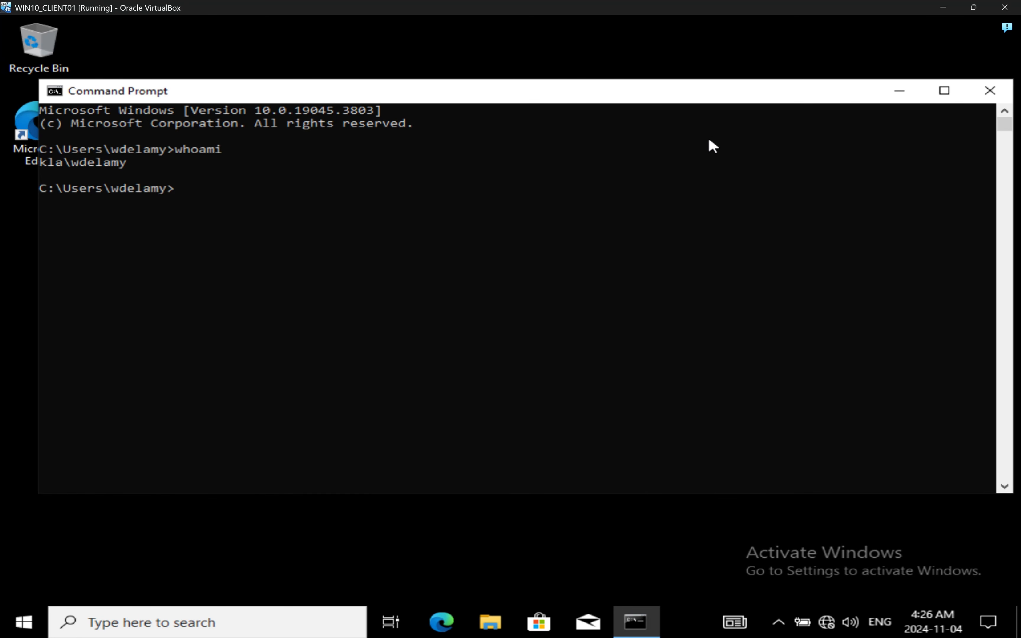
# - Force a Group Policy update on the client by running gpupdate /force from the Run dialog, and minimize the Command Prompt window
pyautogui.click(214, 618)
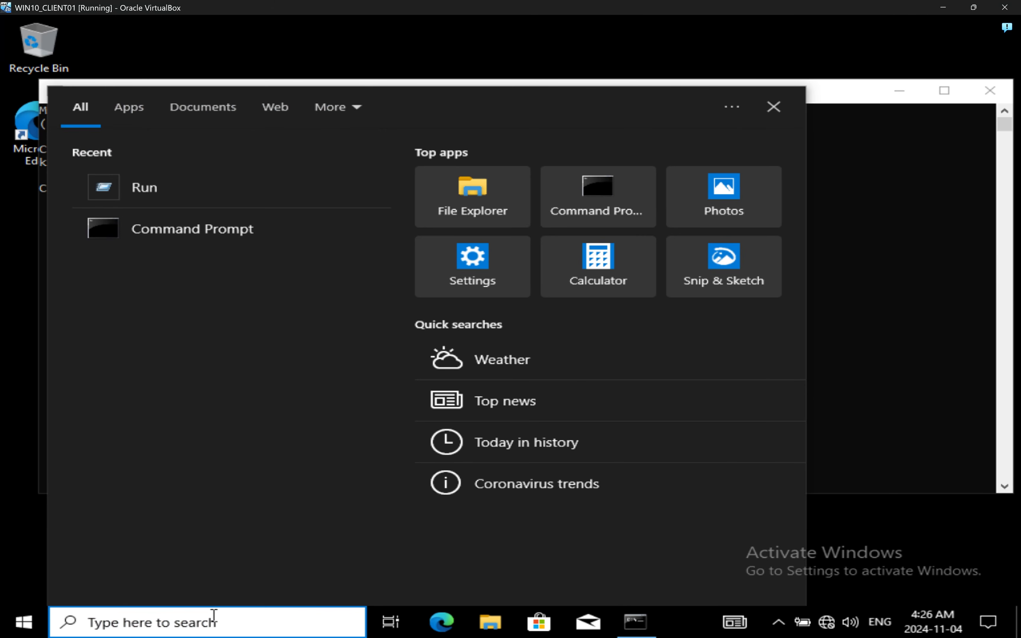
pyautogui.write('run')
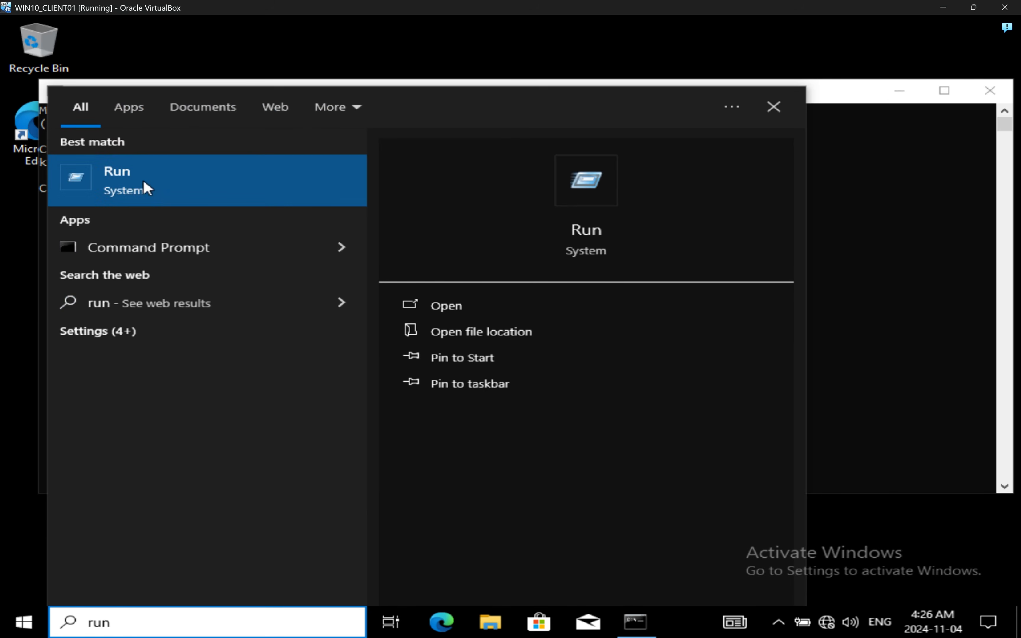
pyautogui.click(146, 187)
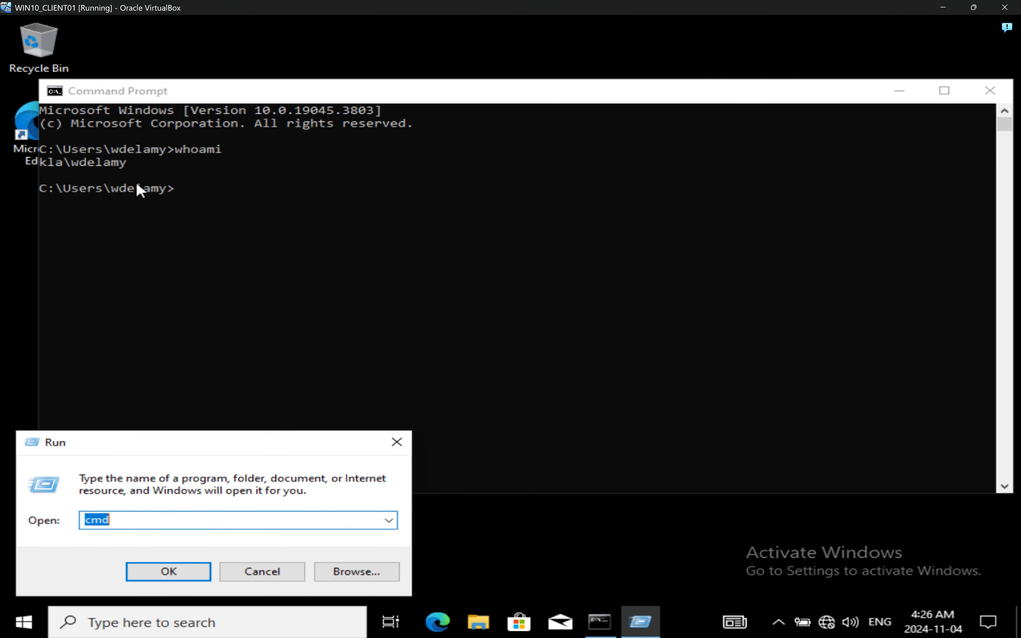
pyautogui.write('gup')
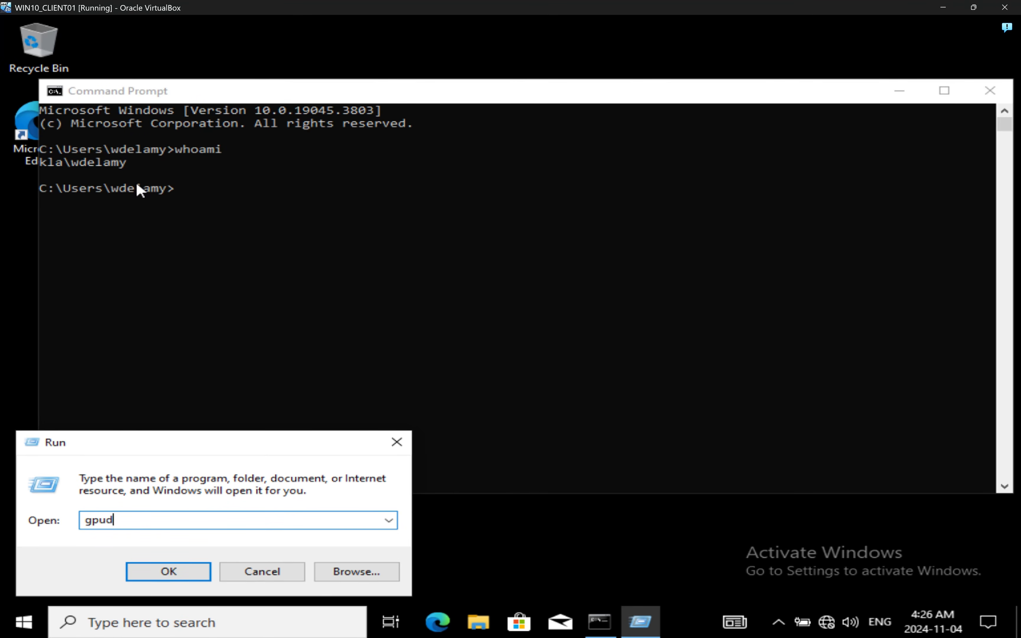
pyautogui.write(' /force')
pyautogui.click(162, 576)
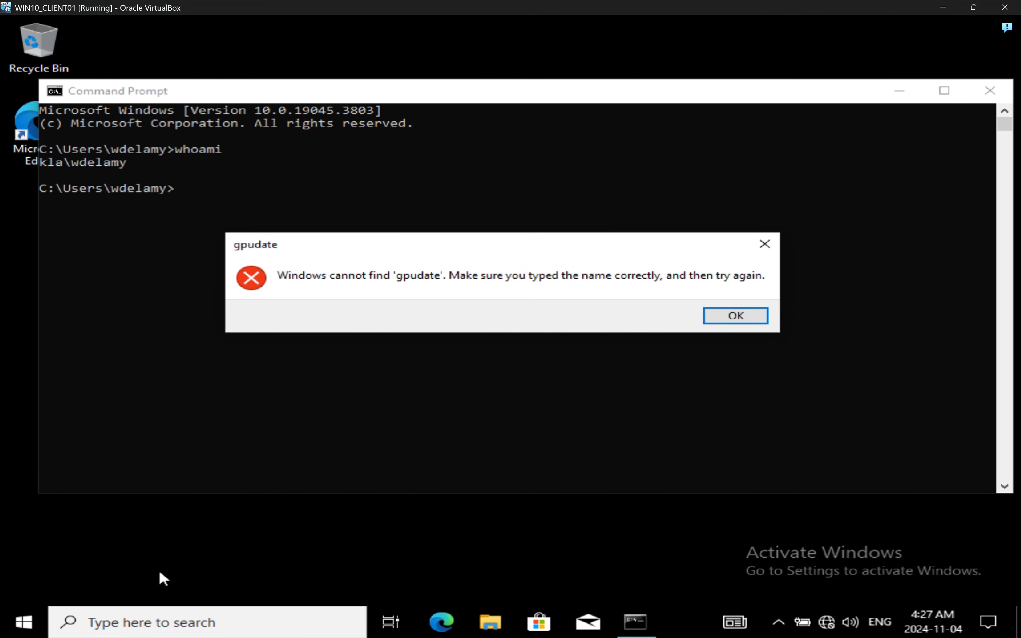
pyautogui.click(736, 316)
pyautogui.click(110, 523)
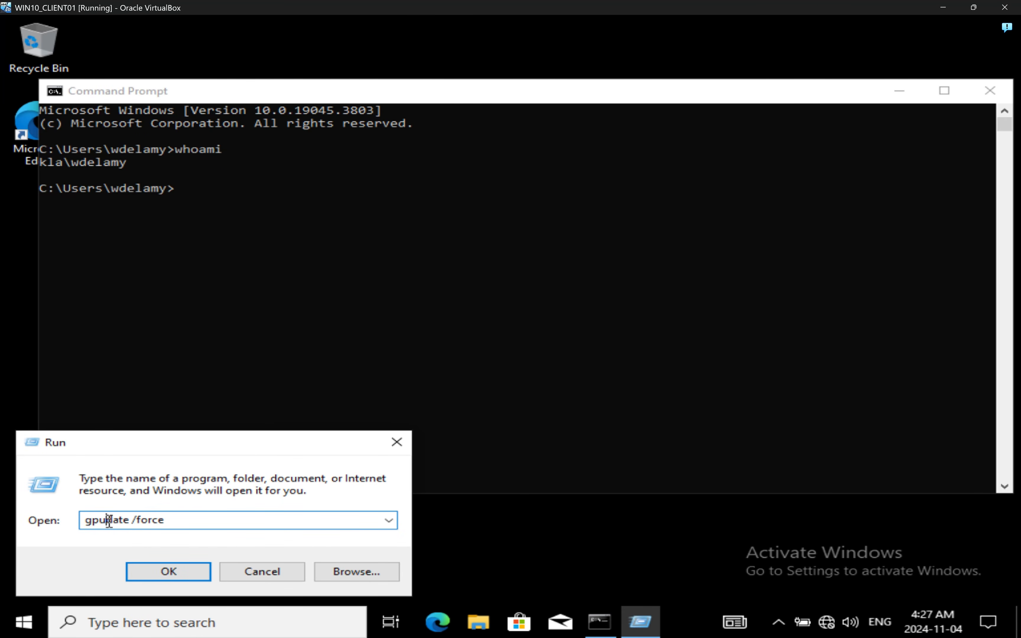
pyautogui.write('p')
pyautogui.click(169, 572)
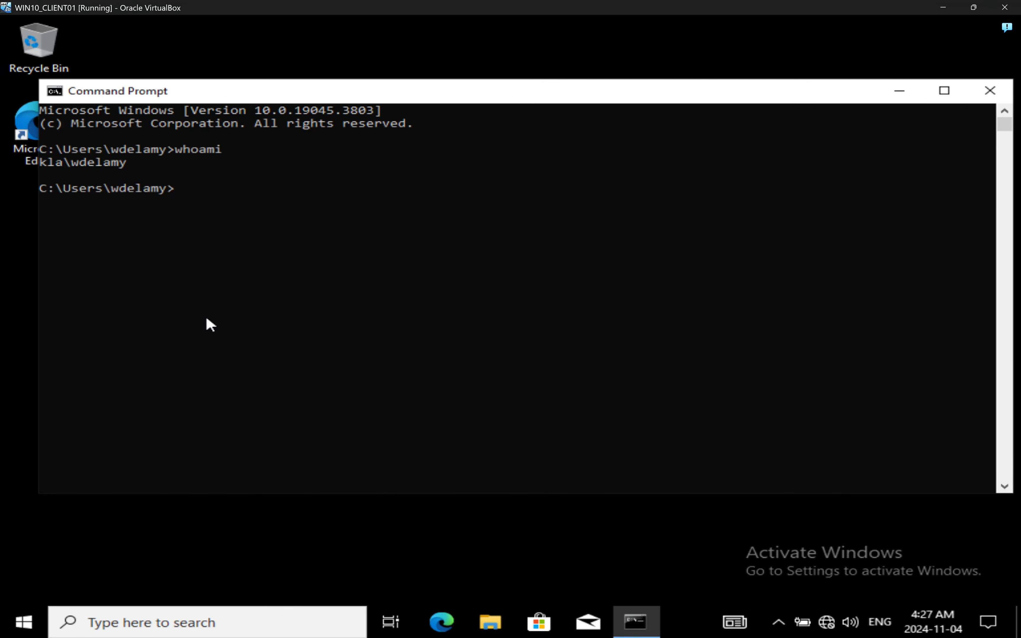
pyautogui.click(899, 90)
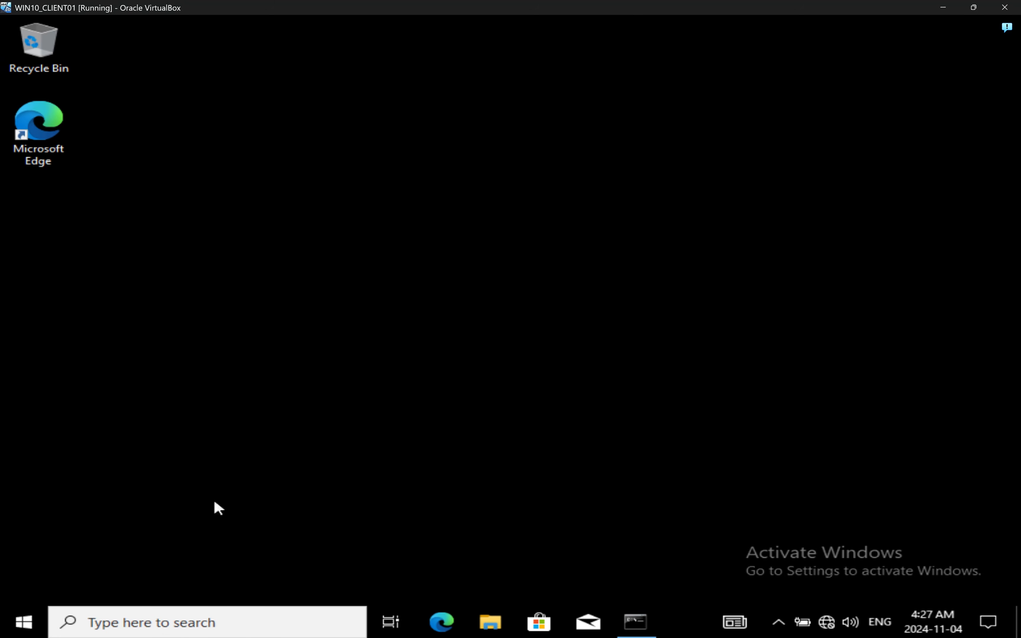
# - Sign the current domain user out of the Windows 10 client
pyautogui.click(24, 622)
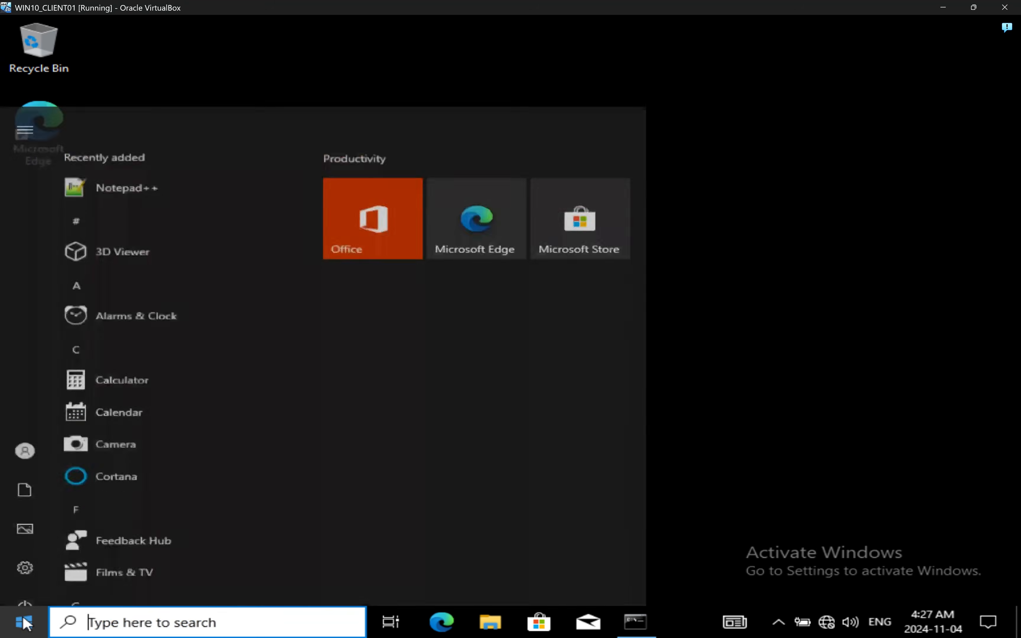
pyautogui.moveTo(45, 538)
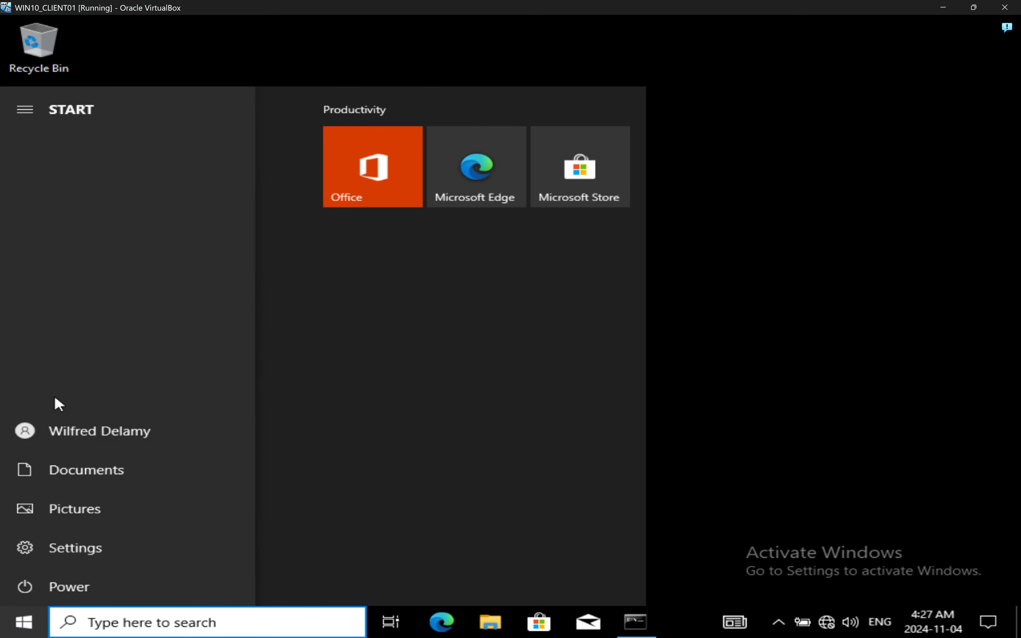
pyautogui.click(57, 441)
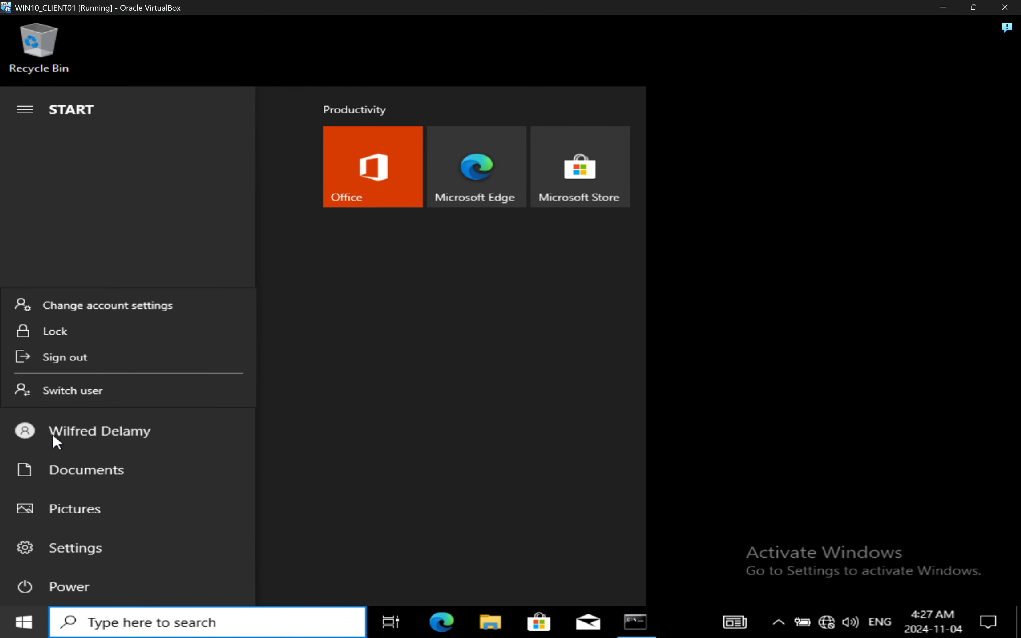
pyautogui.click(75, 364)
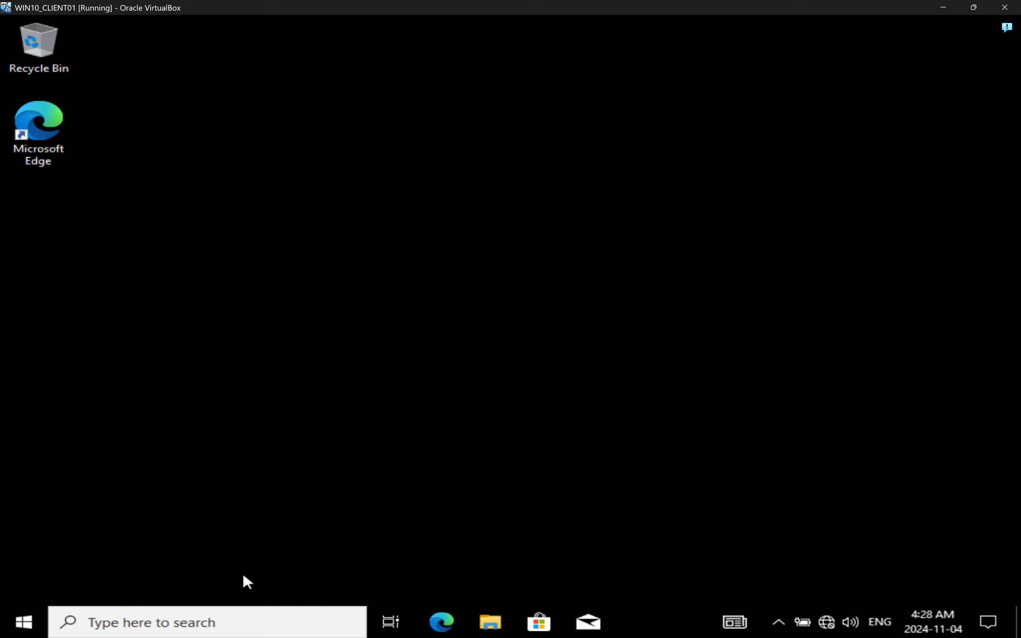
# - Look through the desktop's display settings down to the multiple displays section, then close Settings
pyautogui.click(22, 623)
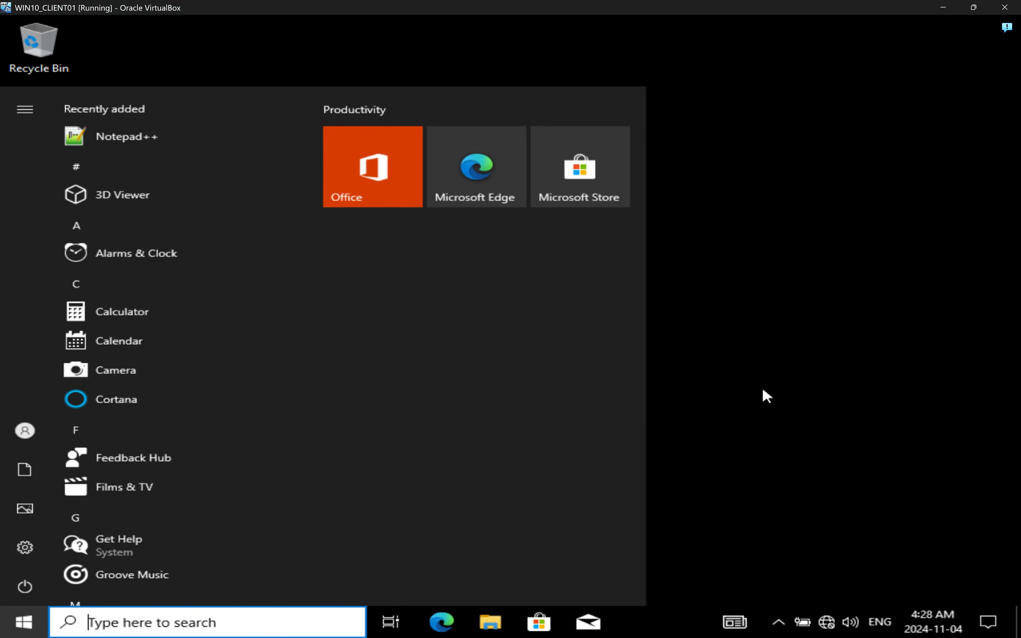
pyautogui.click(759, 395)
pyautogui.rightClick(508, 342)
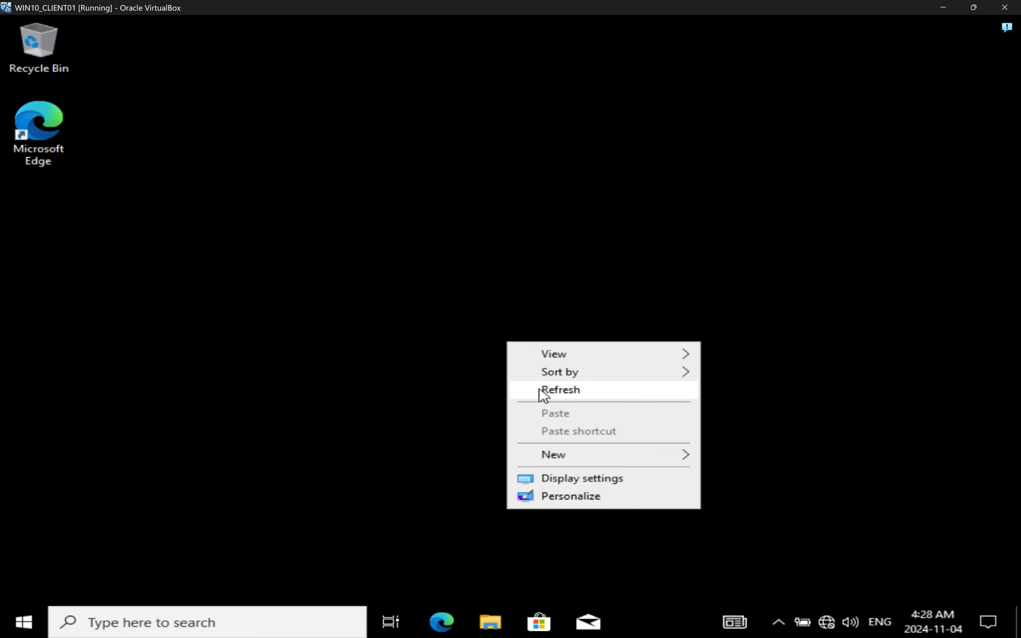
pyautogui.click(551, 481)
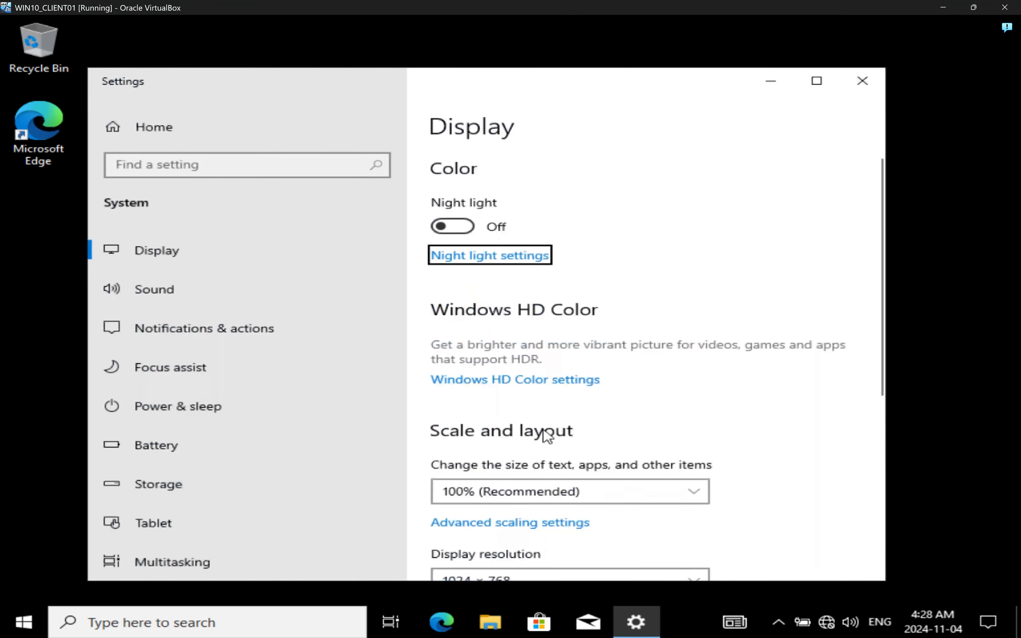
pyautogui.scroll(-8, 547, 435)
pyautogui.click(853, 89)
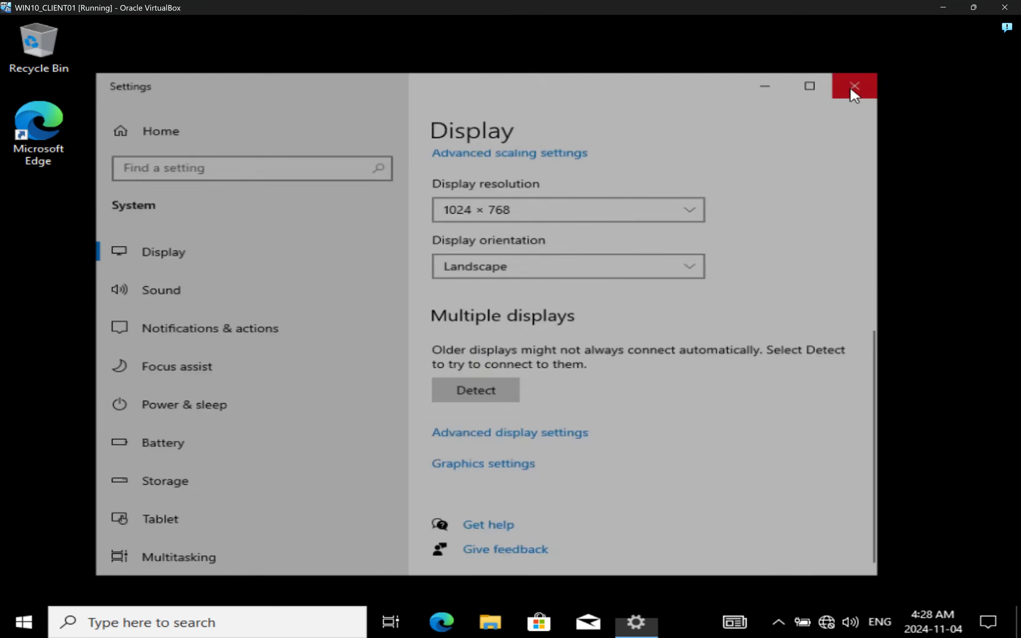
# - Check the wallpaper preview in the desktop's background personalization settings, then minimize the Settings window
pyautogui.rightClick(553, 363)
pyautogui.click(604, 524)
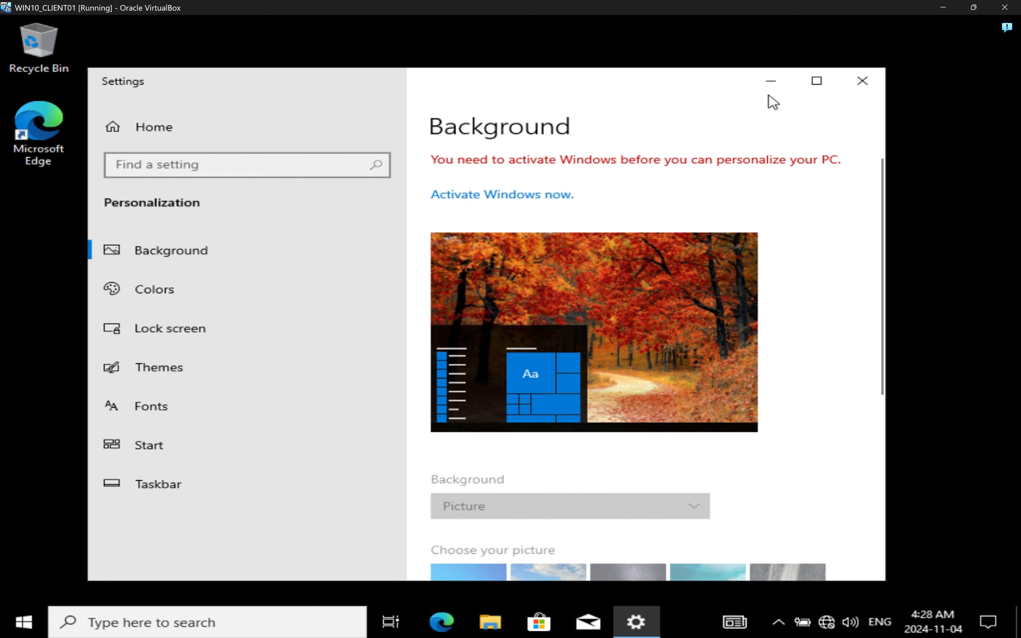
pyautogui.click(771, 84)
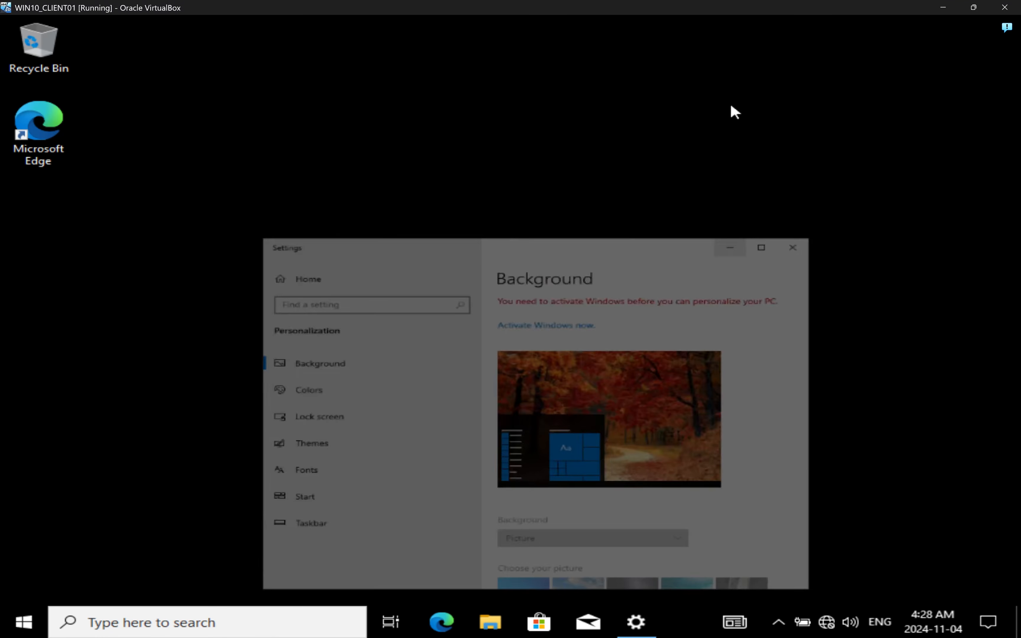
# - Test access to \\DC01 by viewing fall-autumn-red-season.jpg from its netlogon share, then close the picture and the folder
pyautogui.click(256, 615)
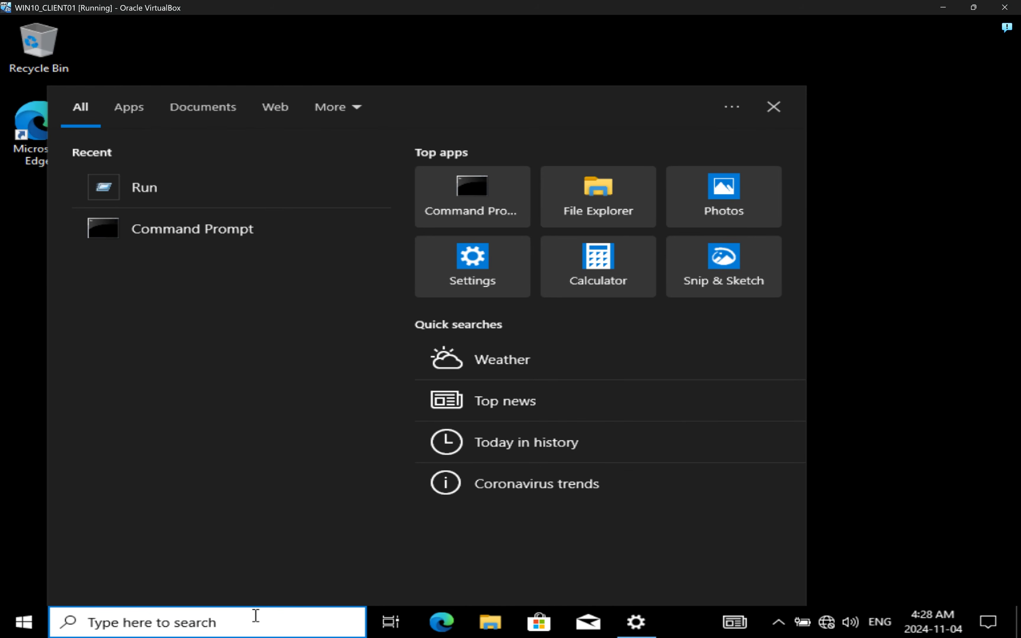
pyautogui.write('\\\\')
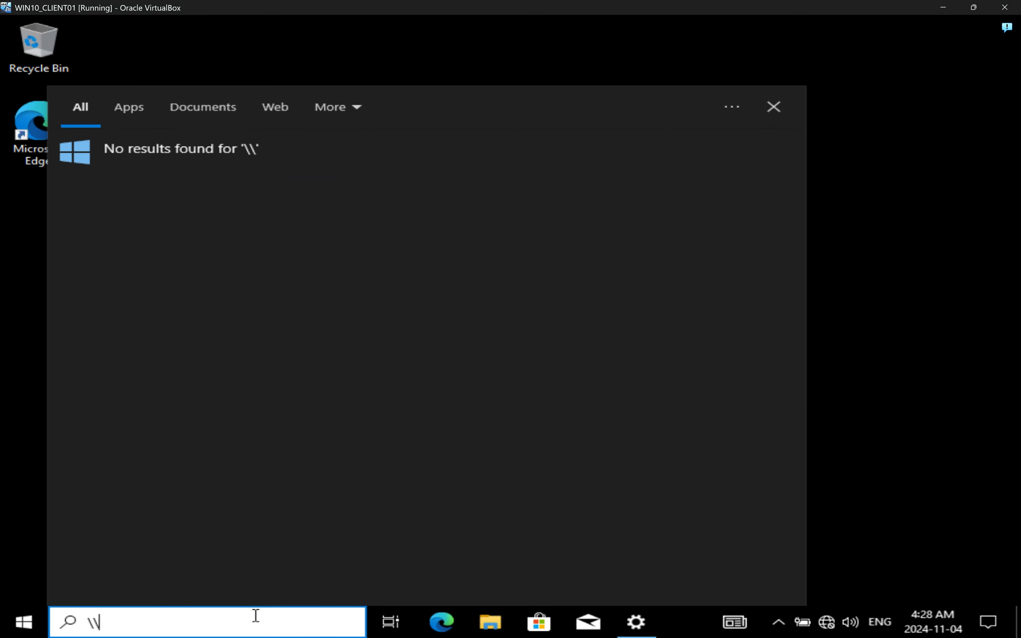
pyautogui.write('DC')
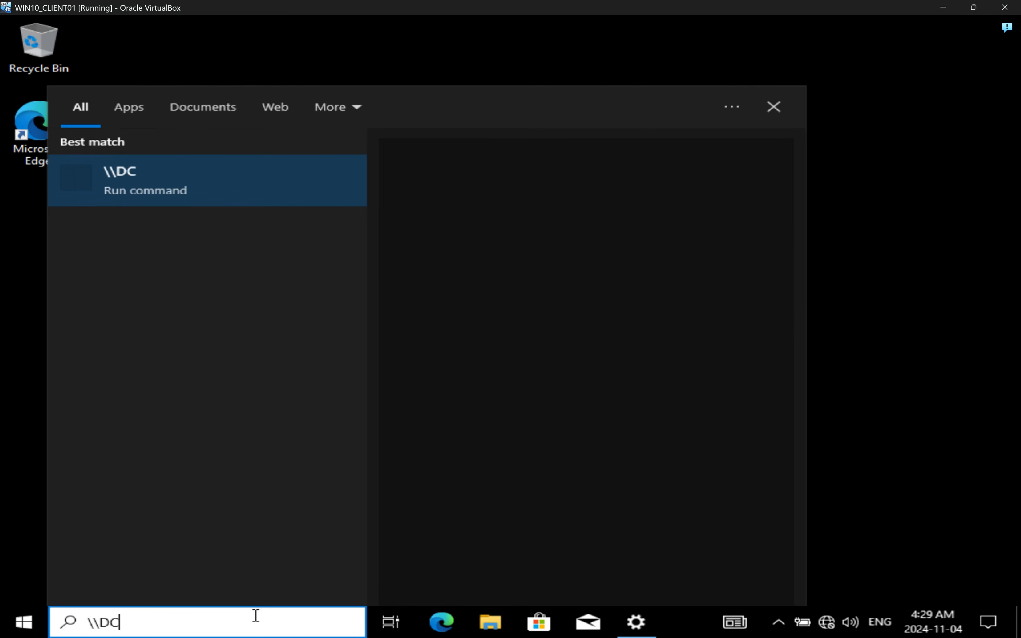
pyautogui.write('01')
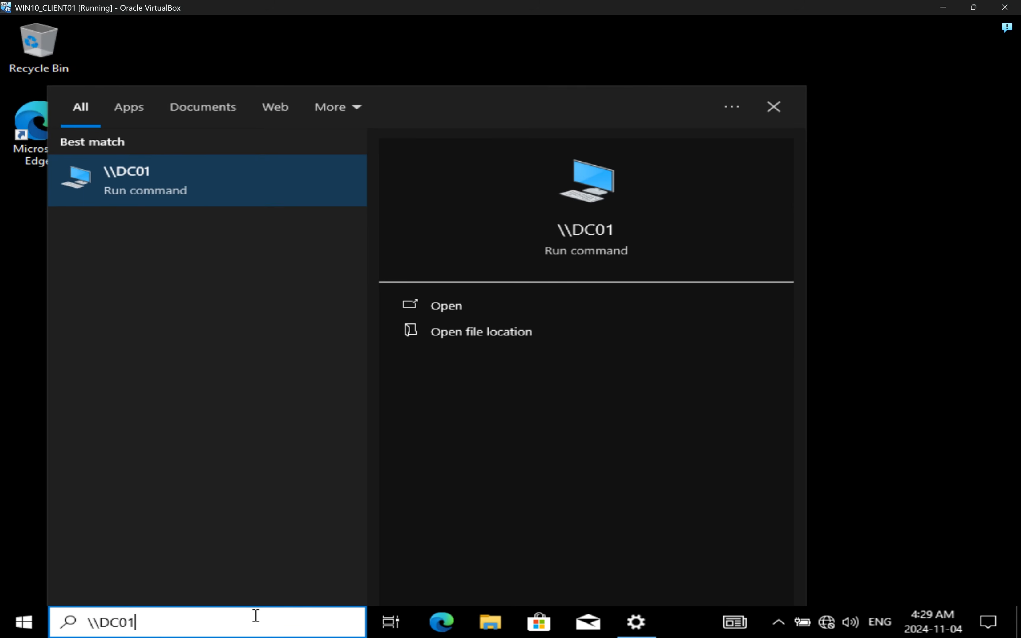
pyautogui.press('Return')
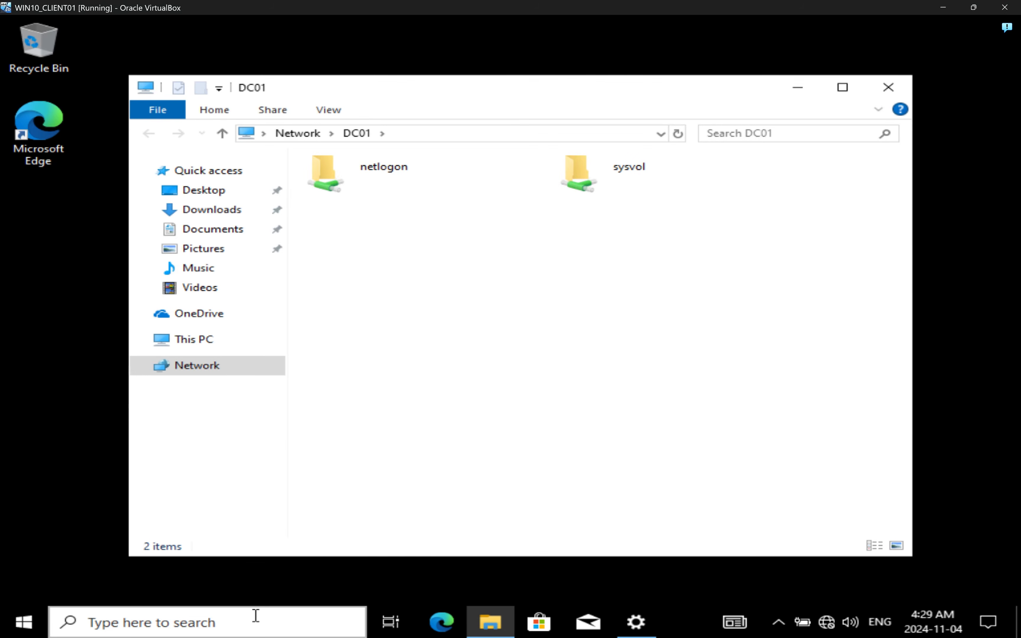
pyautogui.doubleClick(342, 173)
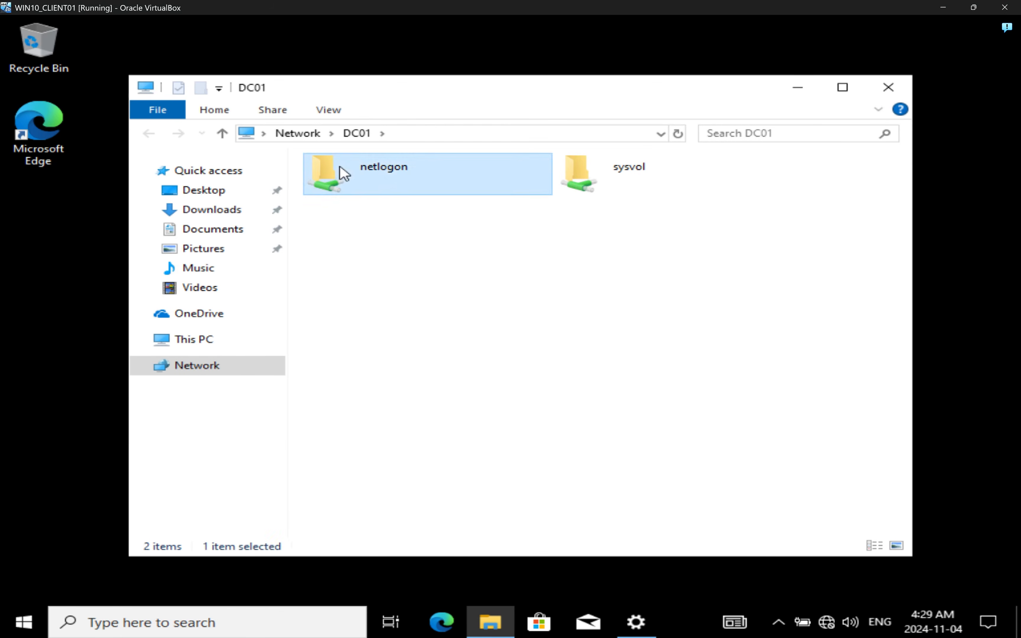
pyautogui.doubleClick(389, 188)
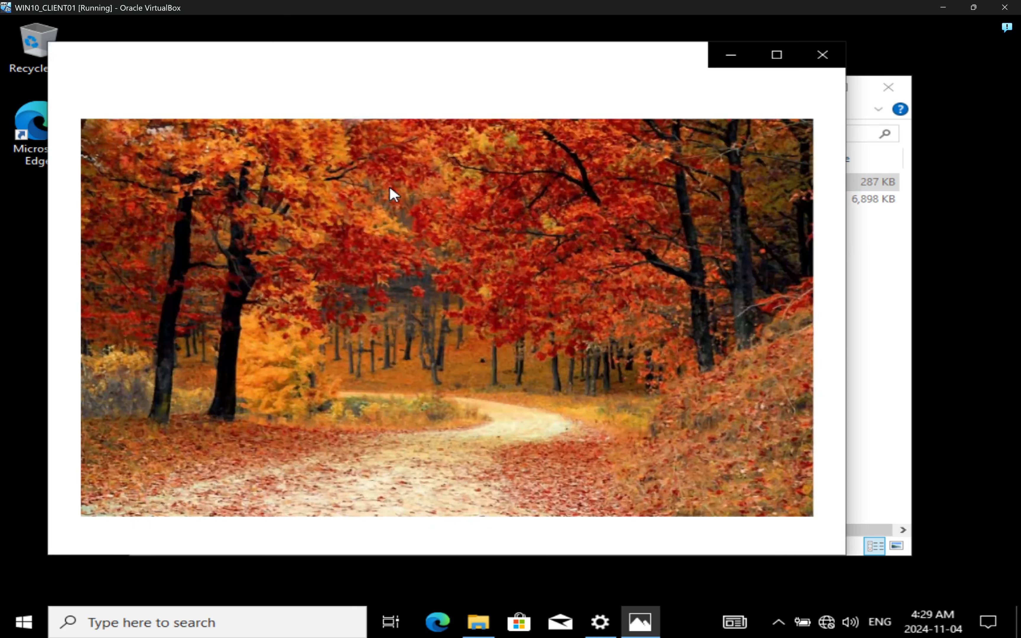
pyautogui.click(821, 59)
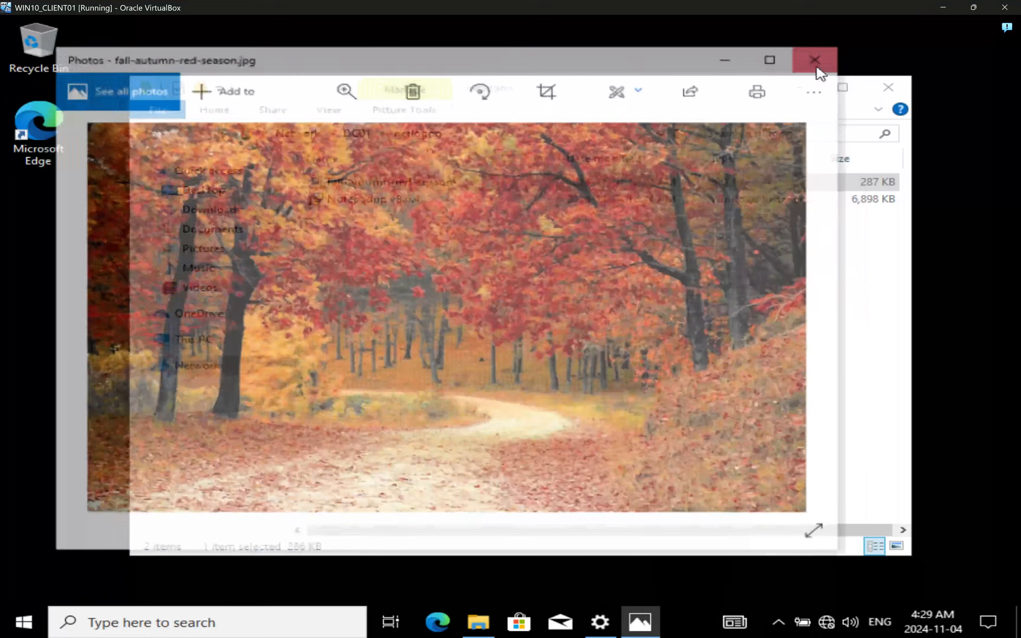
pyautogui.click(889, 87)
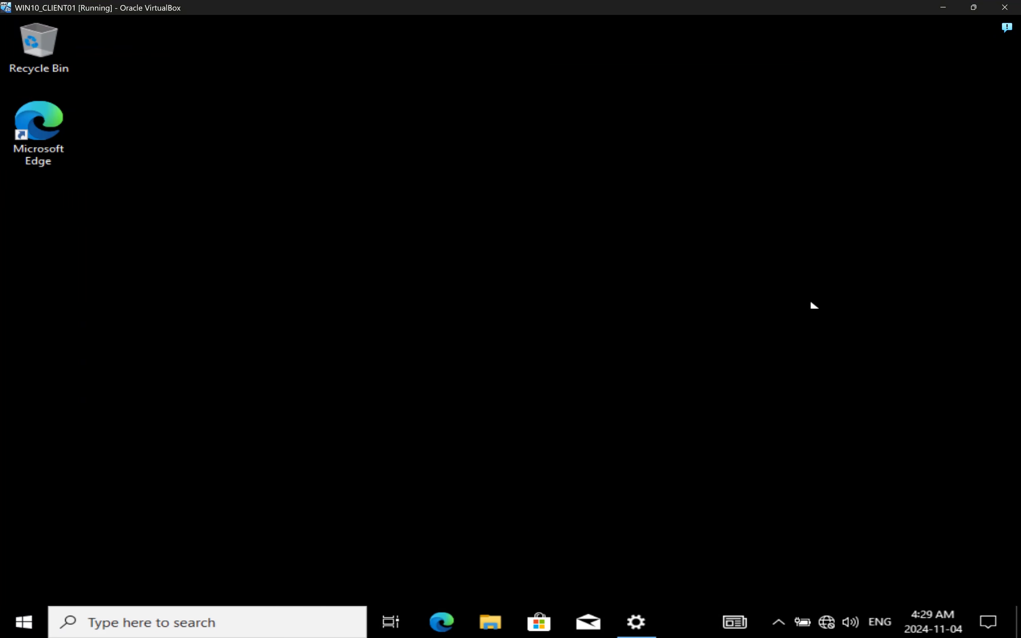
# - Recheck the background preview and picture options in the personalization settings, then close Settings
pyautogui.rightClick(424, 207)
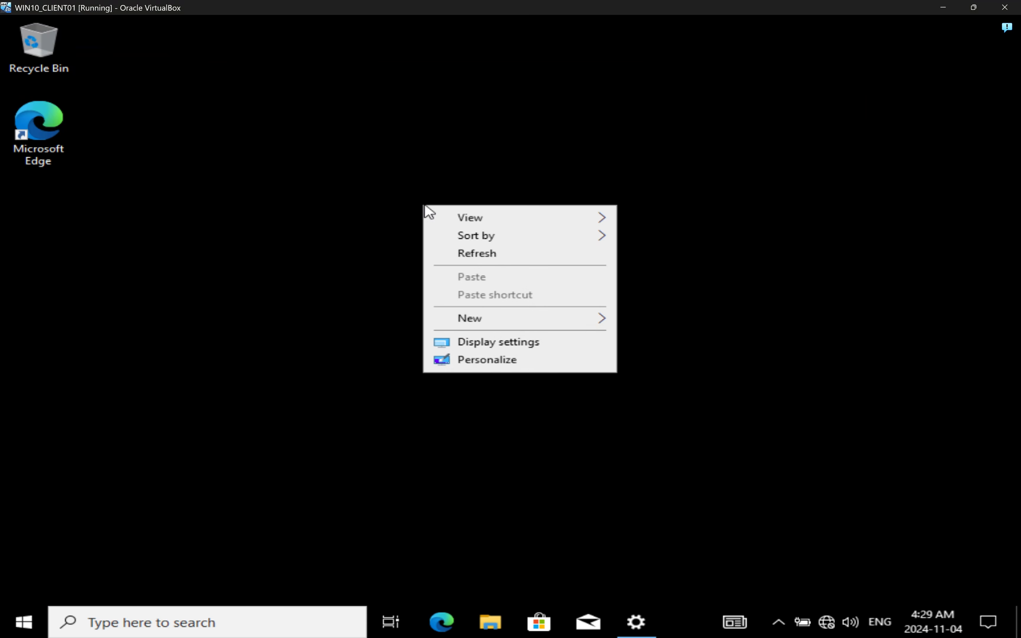
pyautogui.click(472, 363)
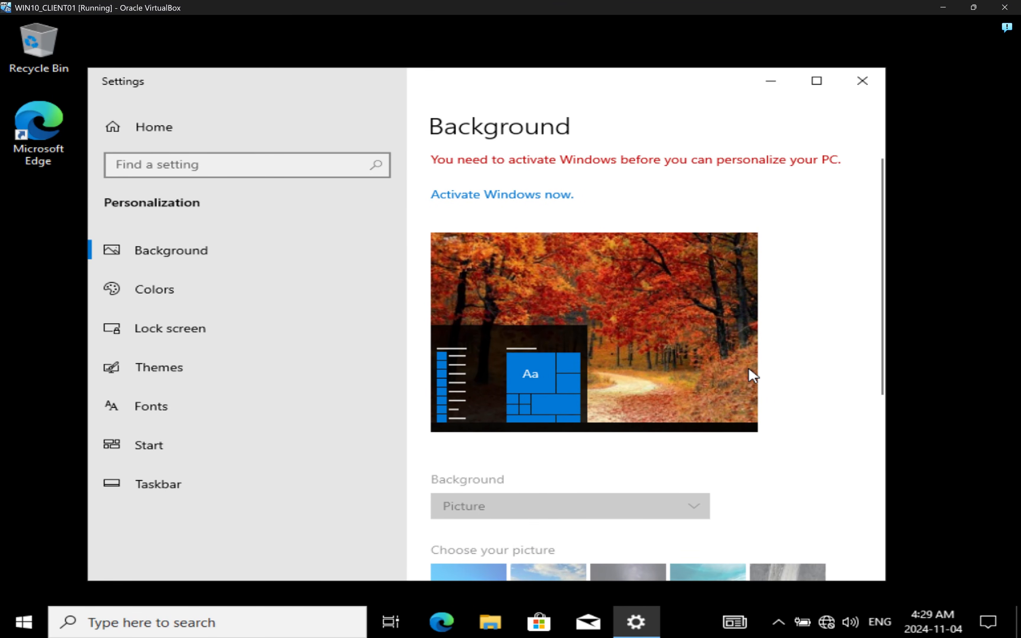
pyautogui.scroll(-5, 752, 378)
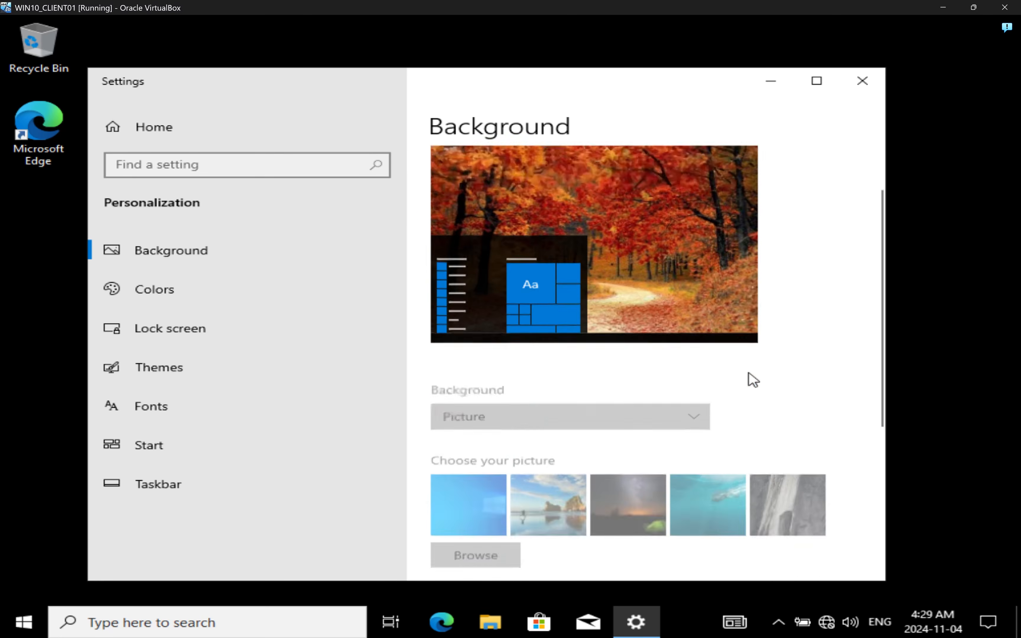
pyautogui.click(864, 84)
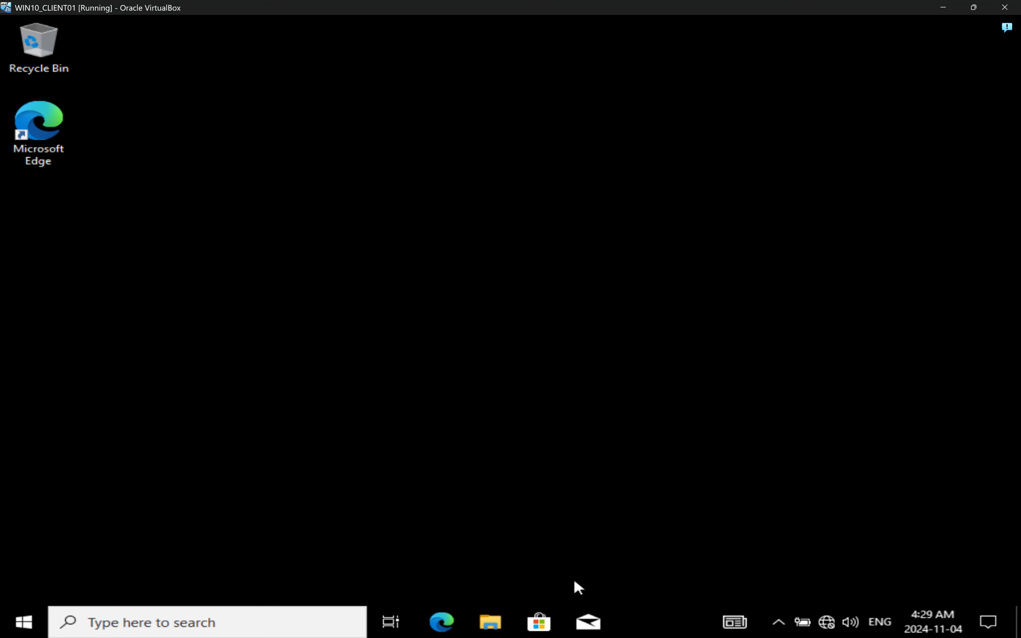
# - Display the gpresult help in Command Prompt with gpresult /? and review its parameters and usage examples
pyautogui.click(321, 615)
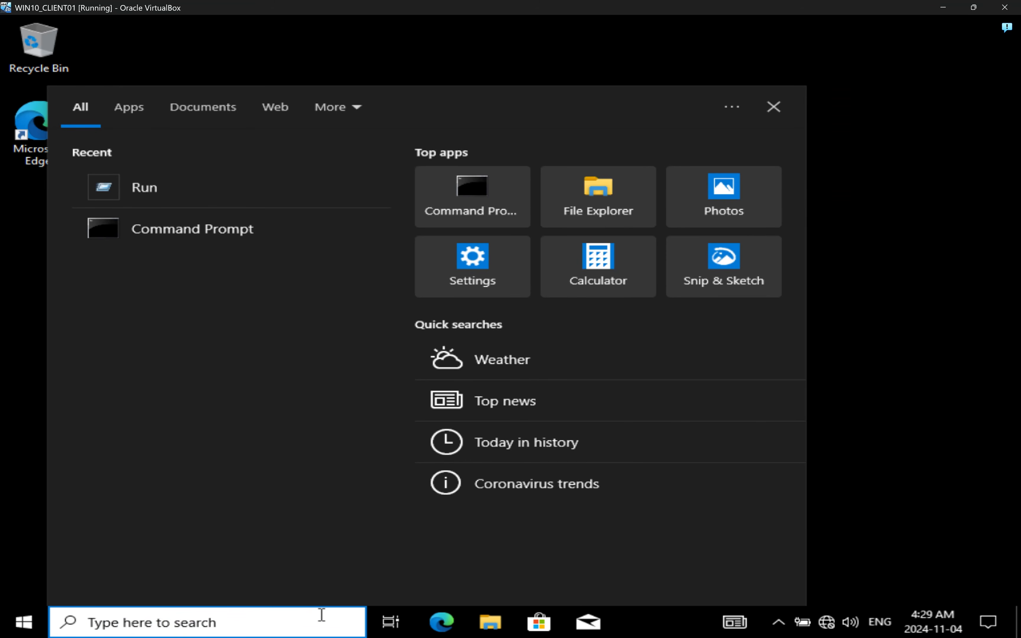
pyautogui.write('cmd')
pyautogui.press('Return')
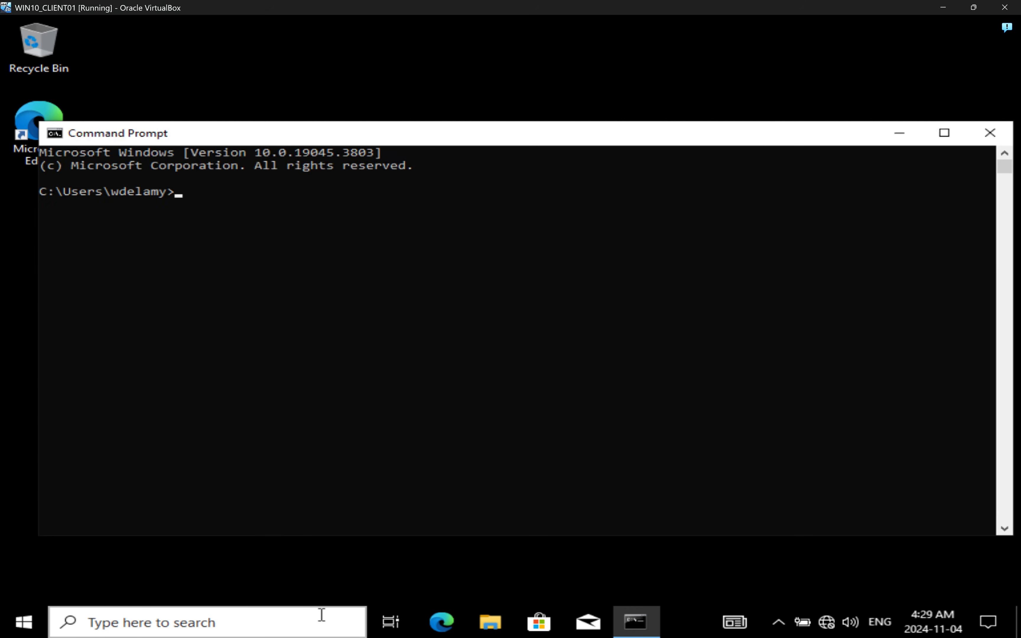
pyautogui.write('gpresult')
pyautogui.write('/?')
pyautogui.press('Return')
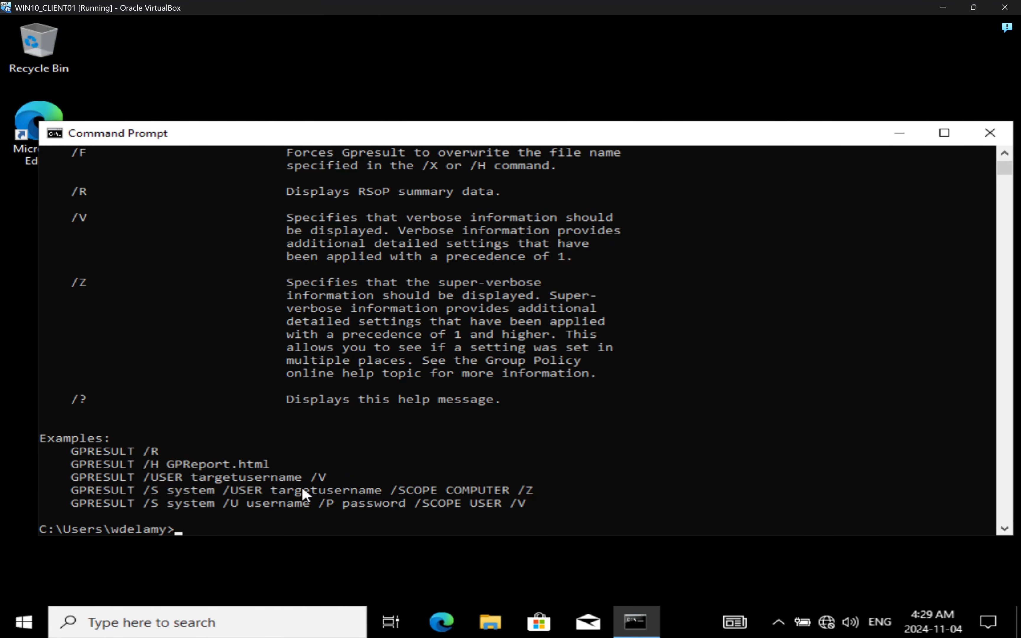
pyautogui.scroll(7, 303, 490)
pyautogui.scroll(6, 303, 490)
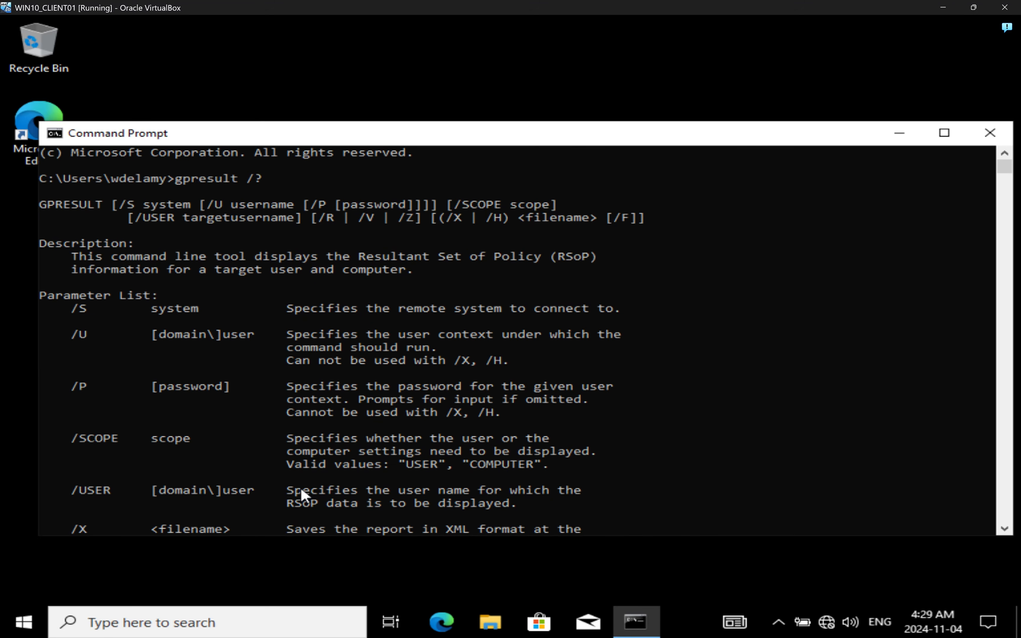
pyautogui.scroll(-7, 303, 494)
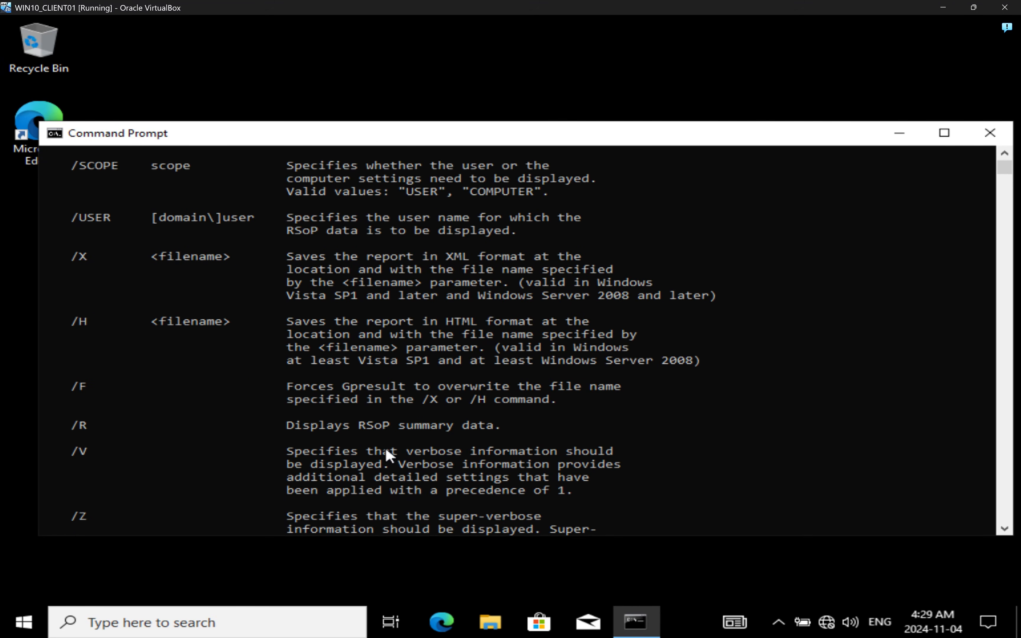
pyautogui.scroll(-6, 387, 454)
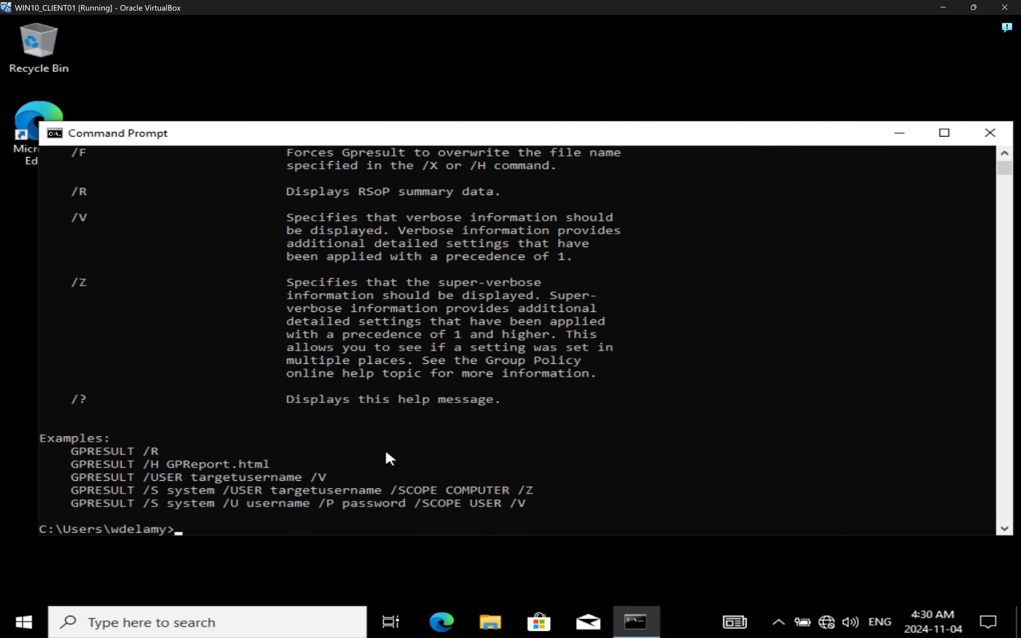
pyautogui.scroll(1, 299, 351)
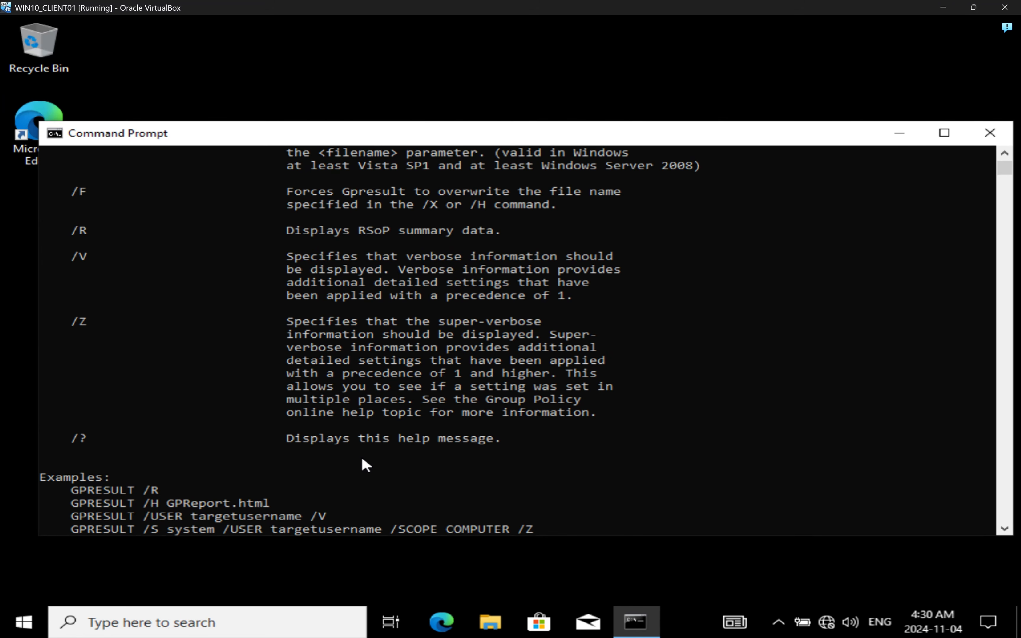
pyautogui.scroll(-6, 363, 459)
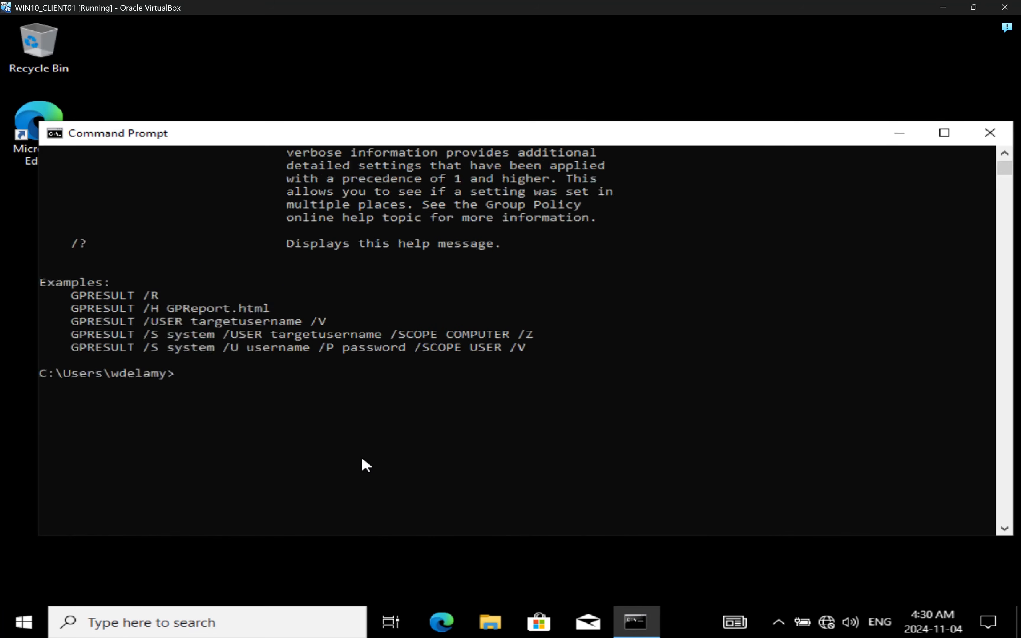
# - Run gpresult /R, maximize the Command Prompt window and examine the user settings and applied Group Policy objects in the report
pyautogui.press('Up')
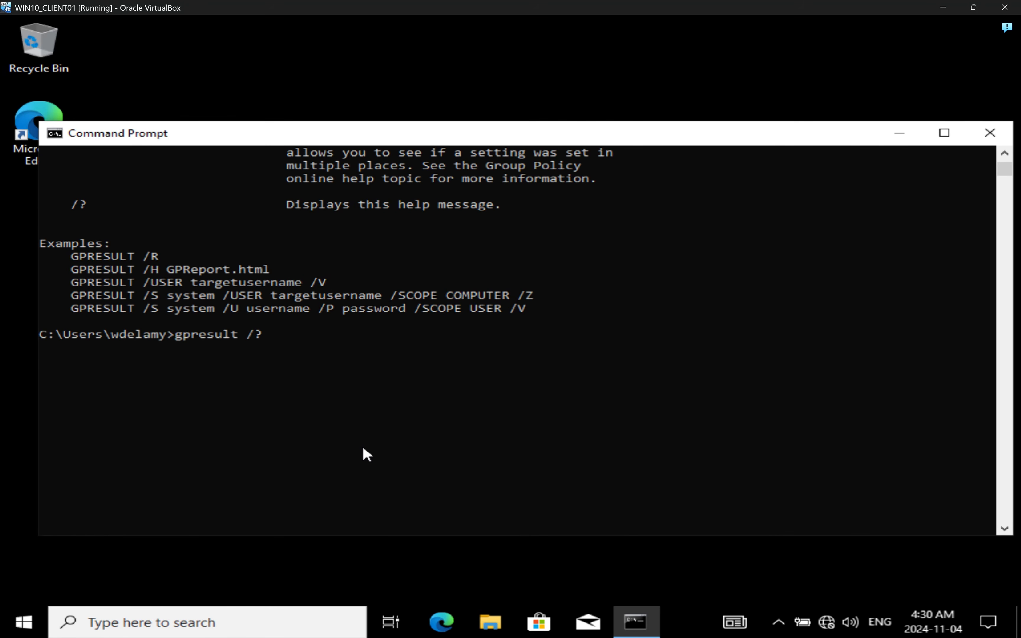
pyautogui.press('BackSpace')
pyautogui.write('R')
pyautogui.press('Return')
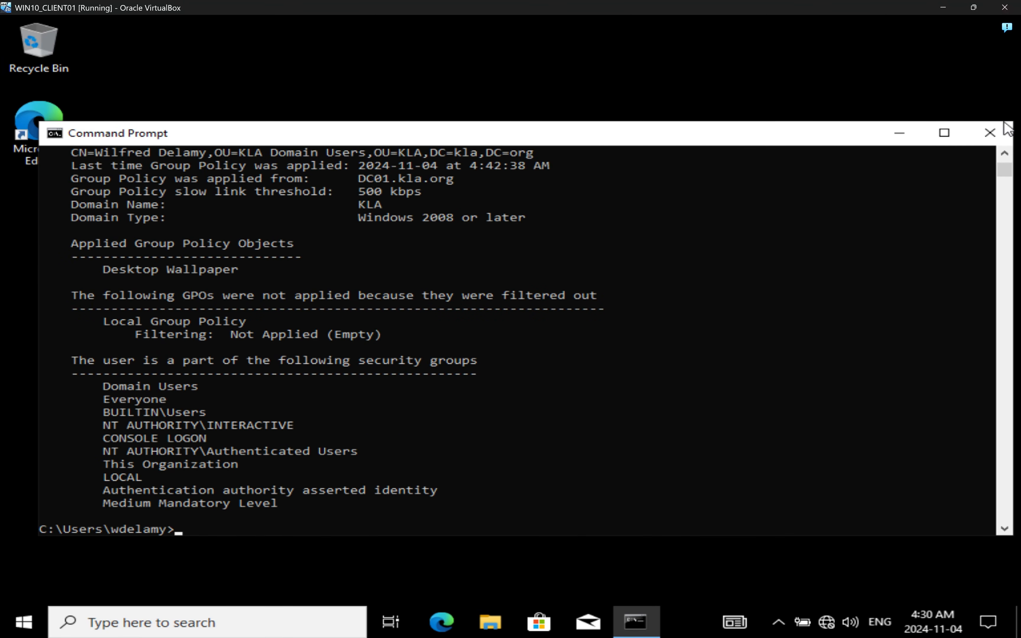
pyautogui.click(952, 140)
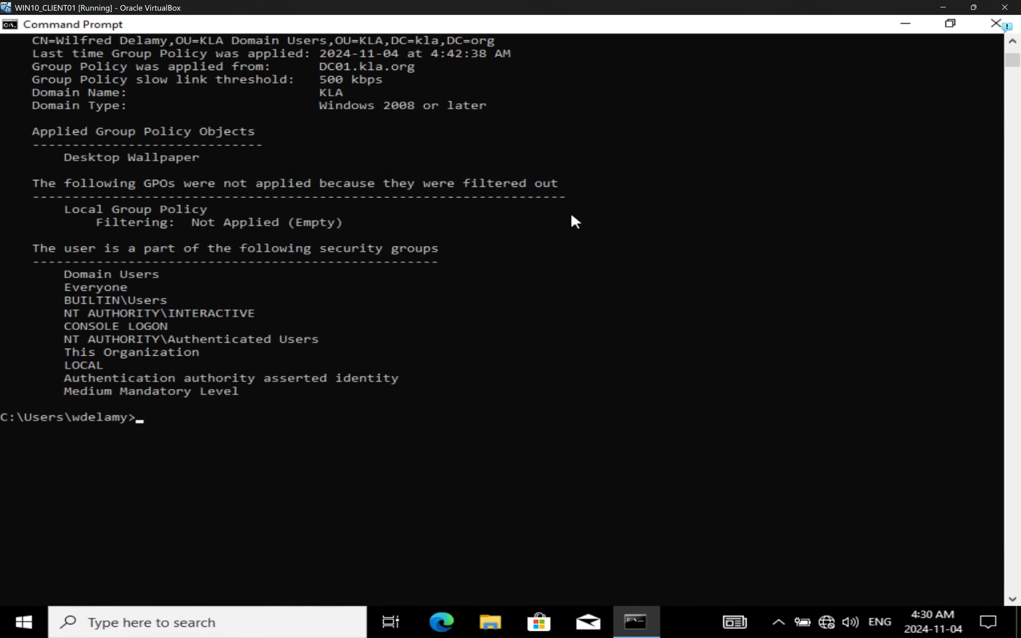
pyautogui.scroll(8, 377, 318)
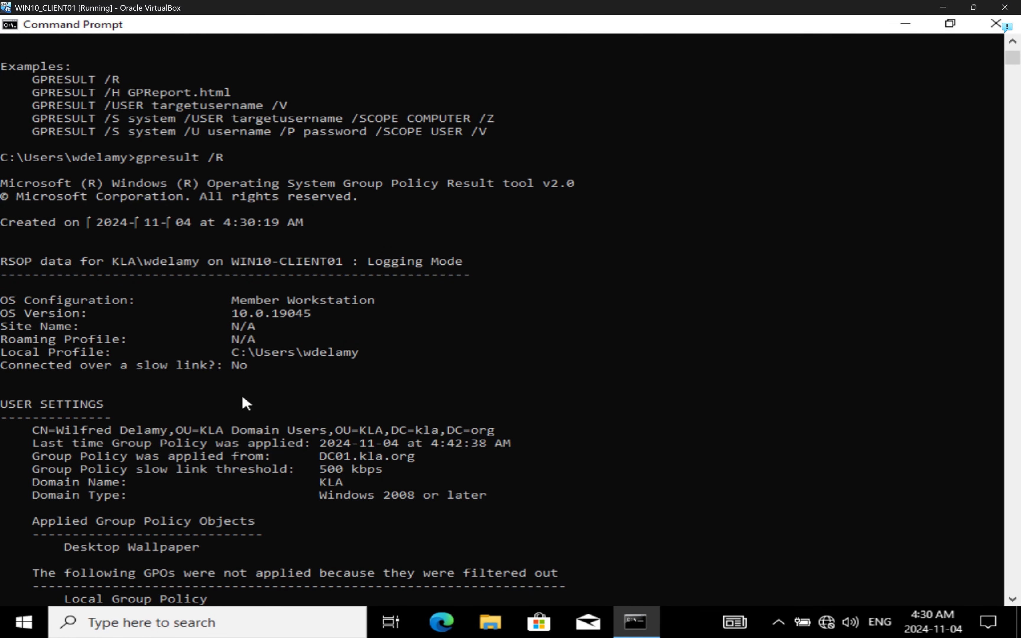
# - Review the rest of the gpresult report, highlighting the Desktop Wallpaper entry and reading the filtered GPOs and security groups, then minimize Command Prompt
pyautogui.scroll(-2, 216, 414)
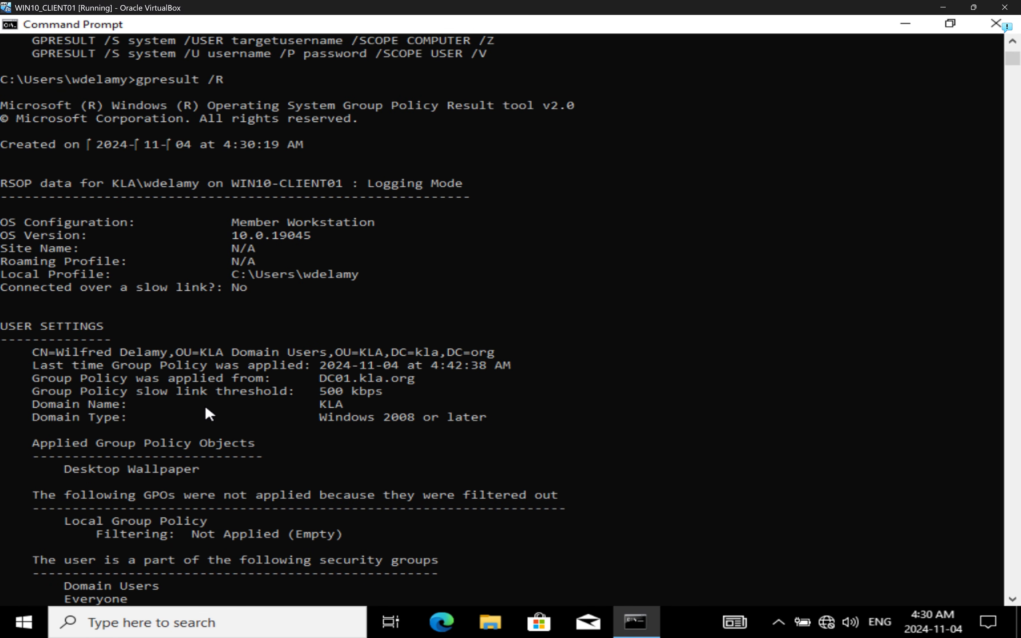
pyautogui.scroll(-3, 206, 407)
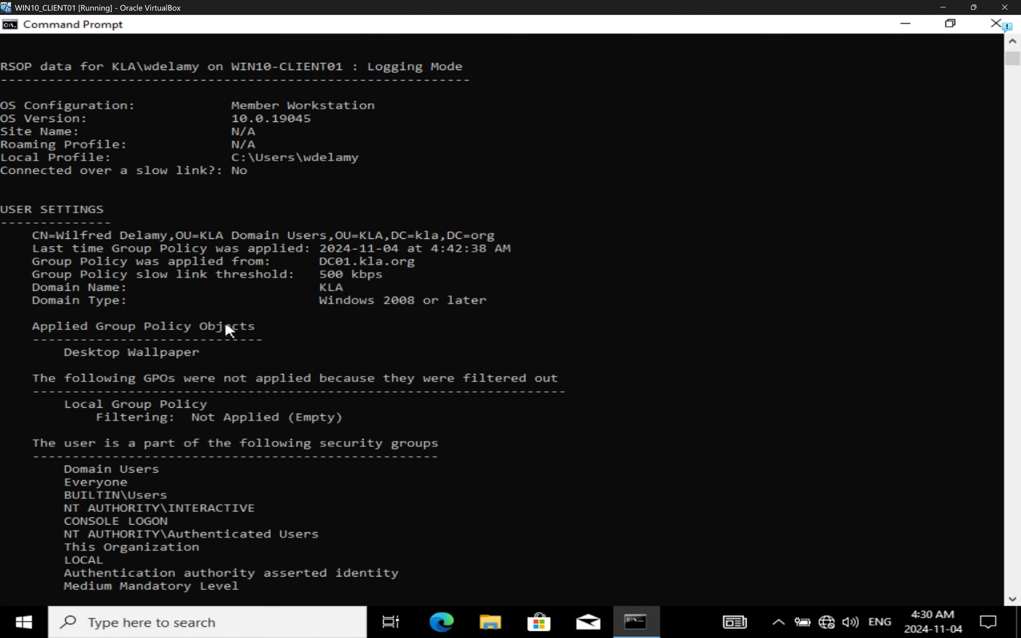
pyautogui.moveTo(80, 353); pyautogui.dragTo(225, 351)
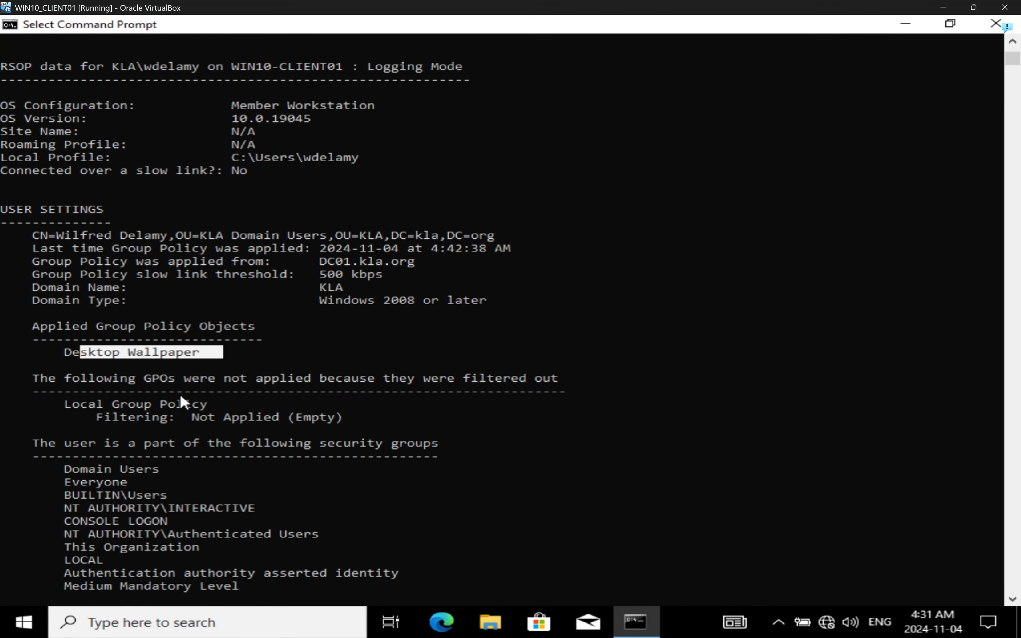
pyautogui.scroll(-3, 202, 456)
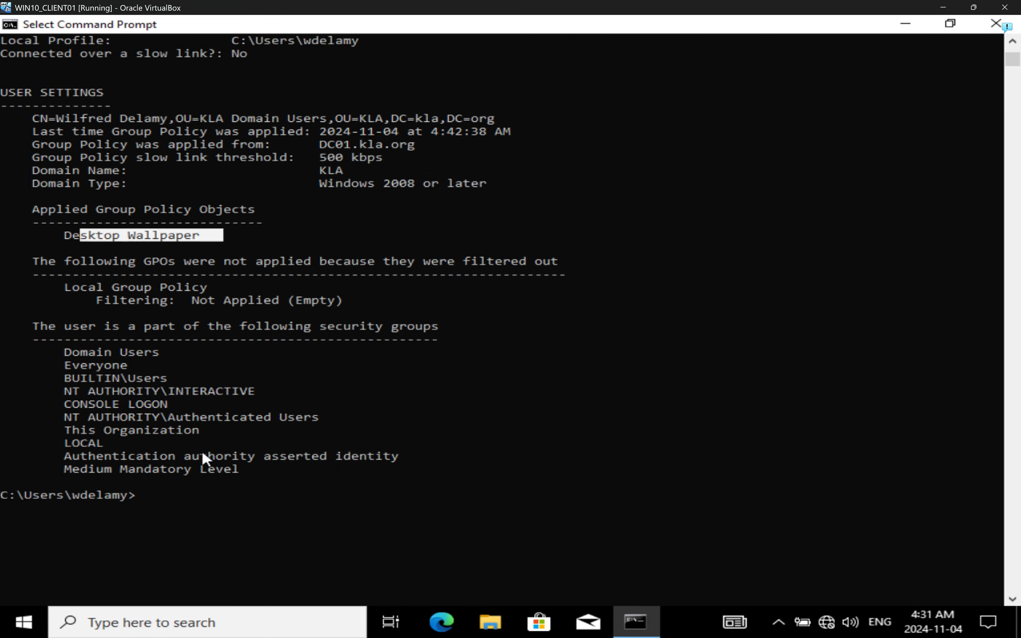
pyautogui.click(629, 622)
# - Check the desktop background preview in the personalization settings and the Windows activation status, then close Settings
pyautogui.rightClick(483, 299)
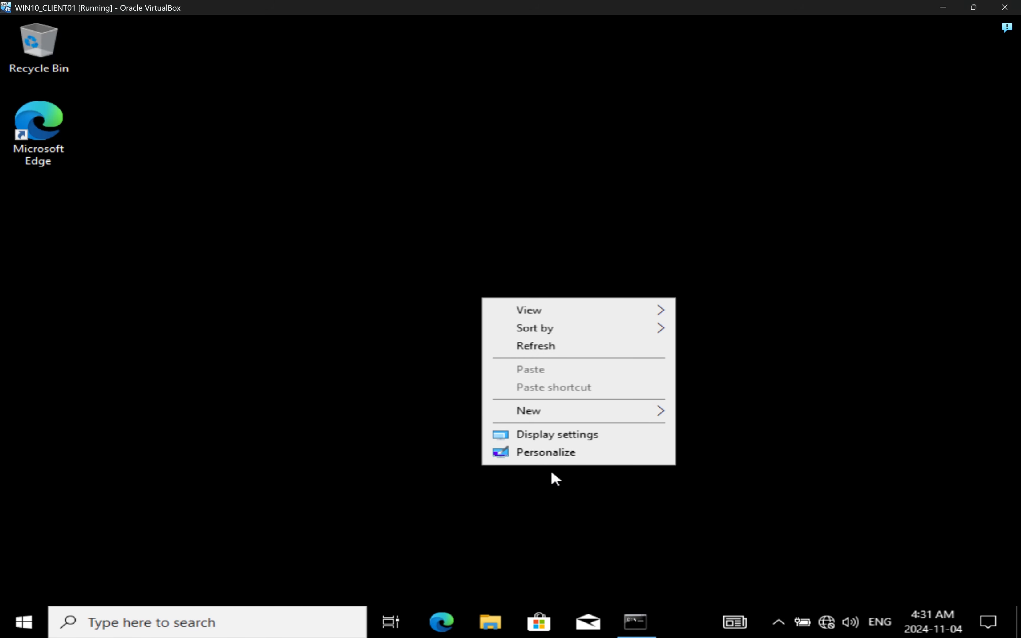
pyautogui.click(547, 452)
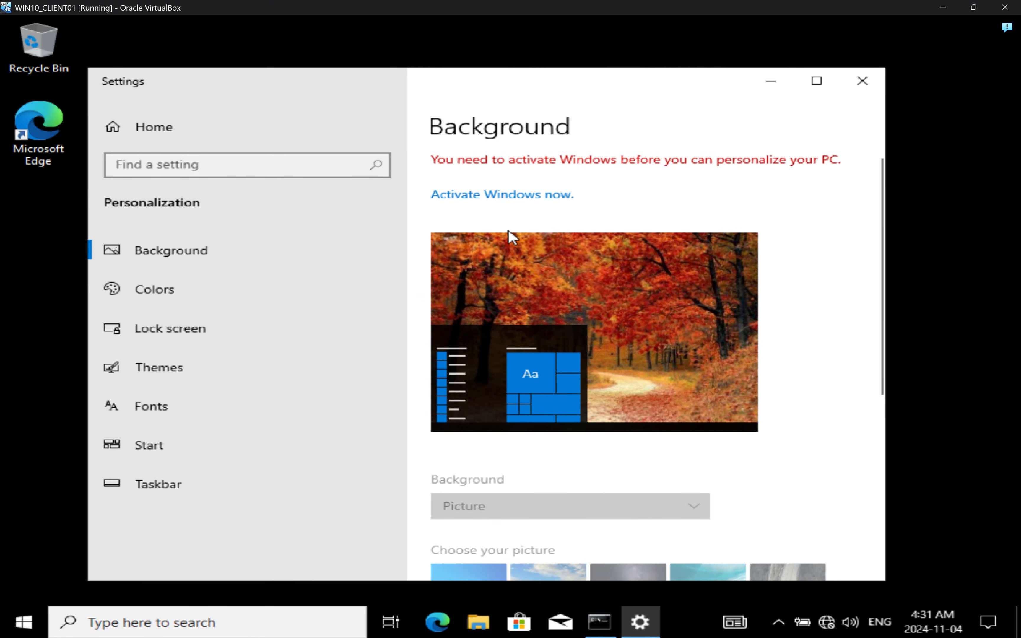
pyautogui.click(500, 196)
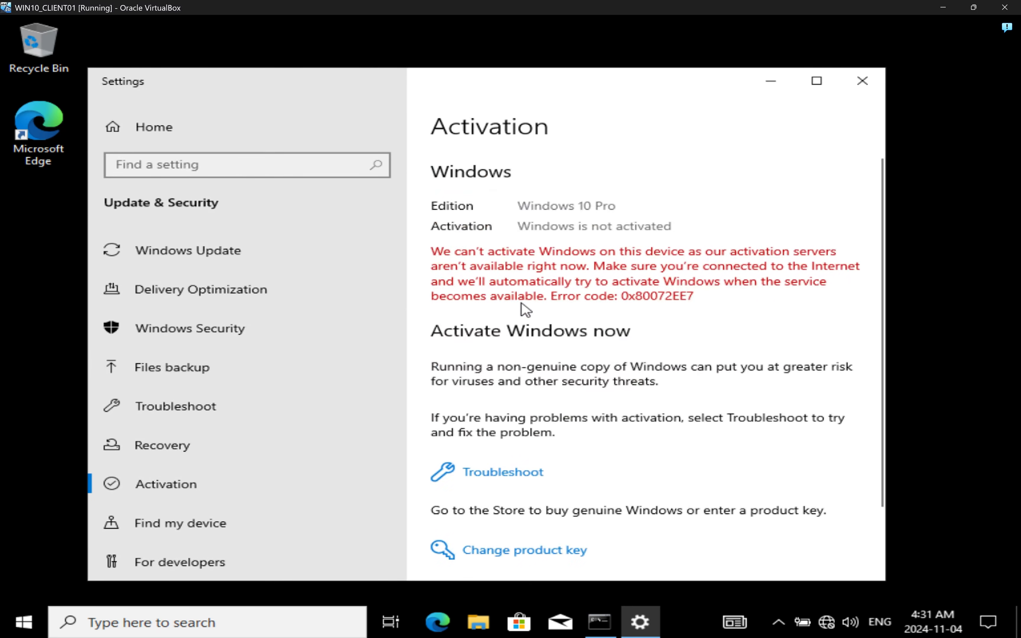
pyautogui.scroll(-2, 523, 304)
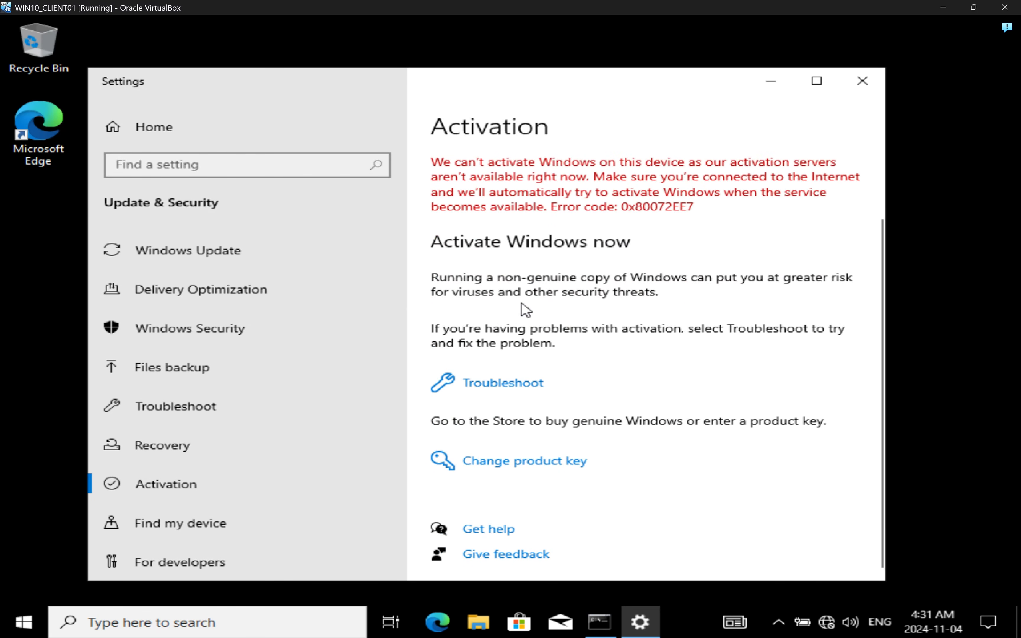
pyautogui.click(884, 87)
# - Set the client's display resolution to 1600 × 1200, keep the changes and close Settings
pyautogui.rightClick(534, 217)
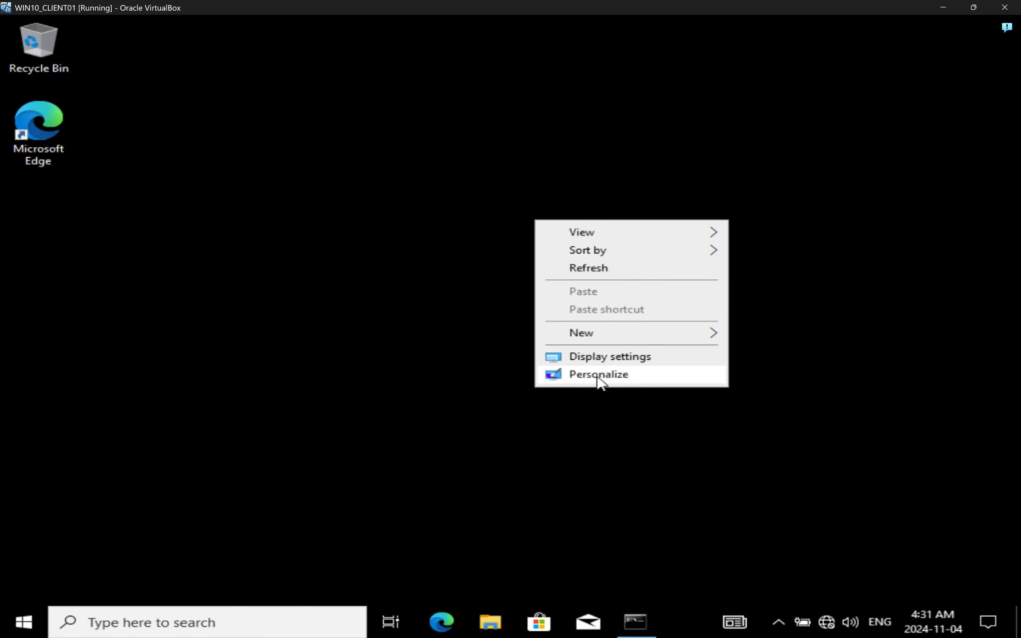
pyautogui.click(604, 363)
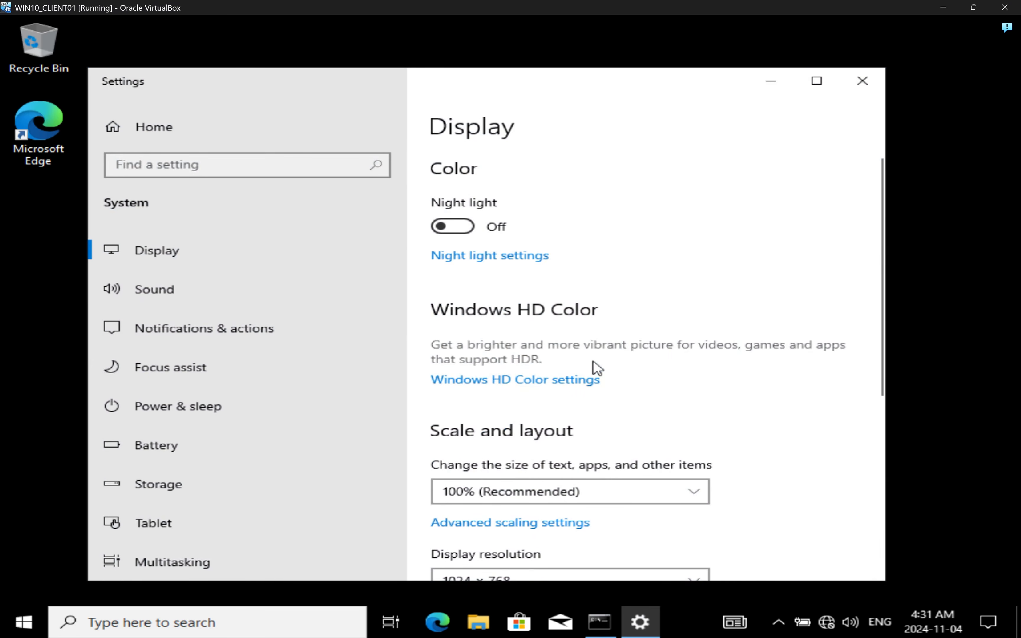
pyautogui.scroll(-1, 593, 366)
pyautogui.scroll(-5, 591, 367)
pyautogui.click(189, 261)
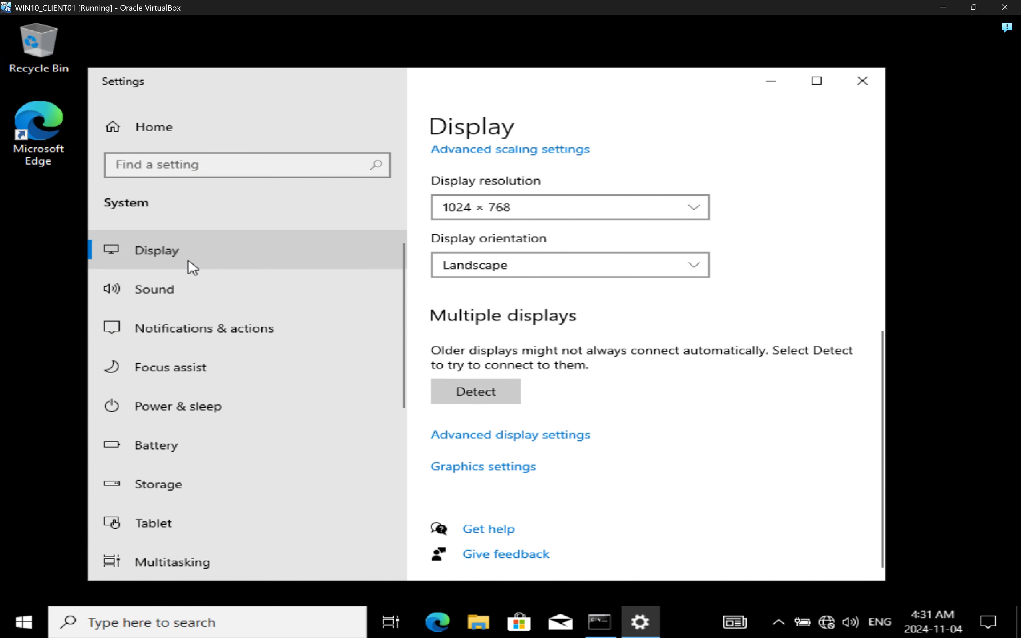
pyautogui.click(518, 212)
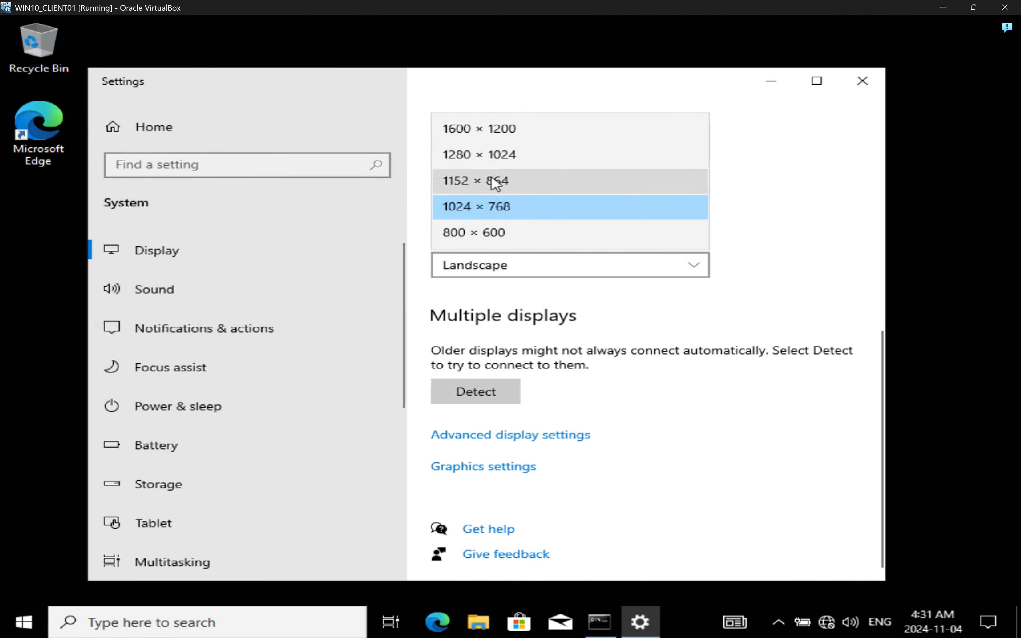
pyautogui.click(501, 129)
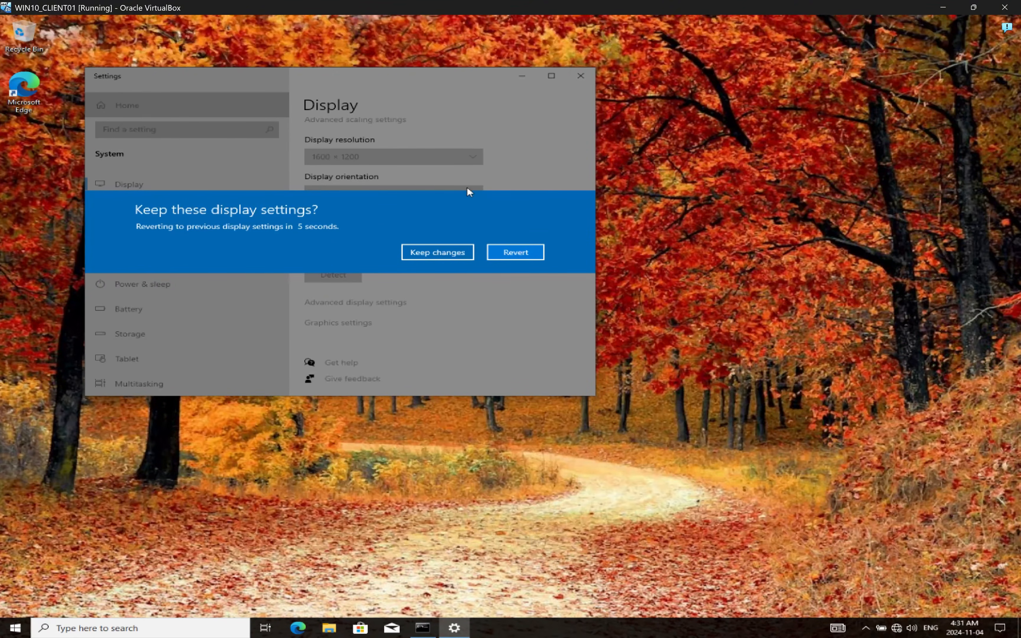
pyautogui.click(424, 258)
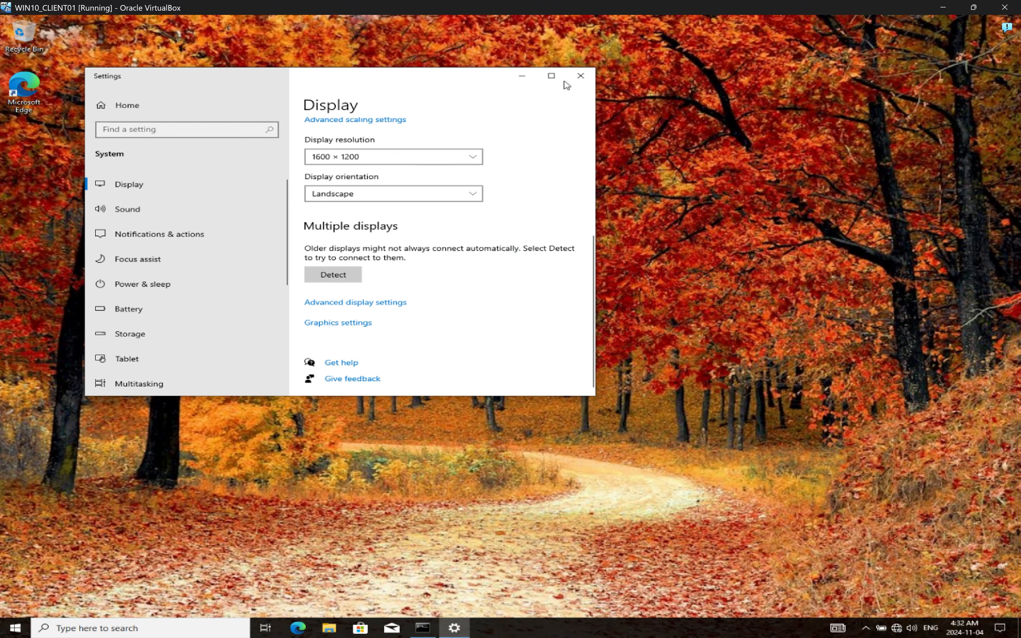
pyautogui.click(580, 76)
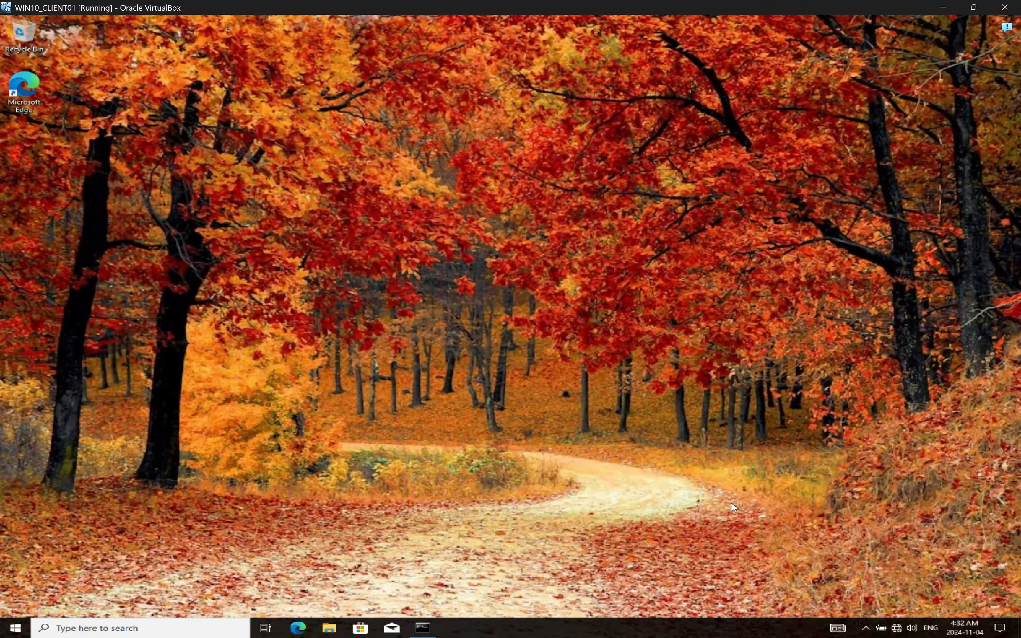